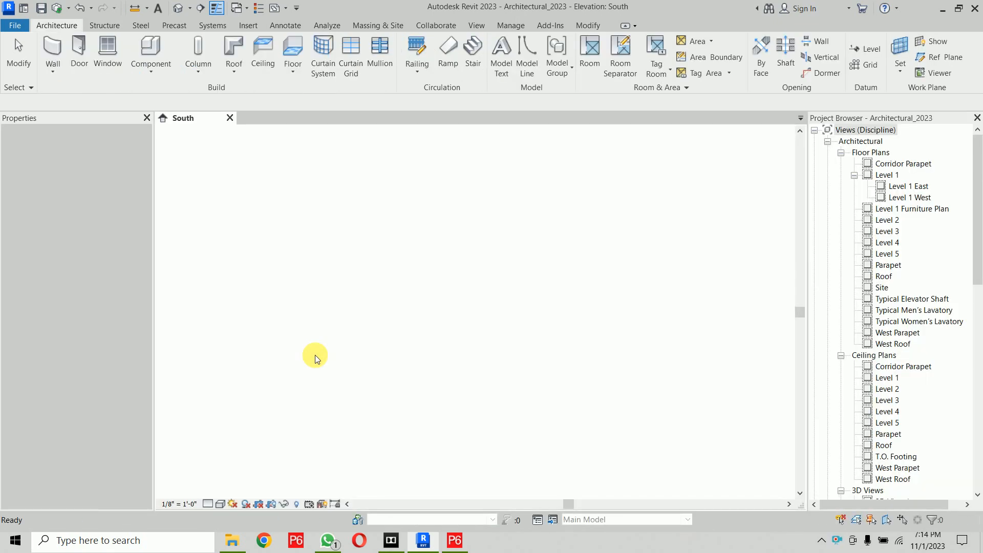
Step: Open the default 3D view of the building, and open the East building elevation at the ramp near Level 1 and T.O. Footing
{"action": "left_click", "coordinate": [178, 8]}
{"action": "middle_click_drag", "start_coordinate": [328, 144], "coordinate": [428, 173], "text": "shift"}
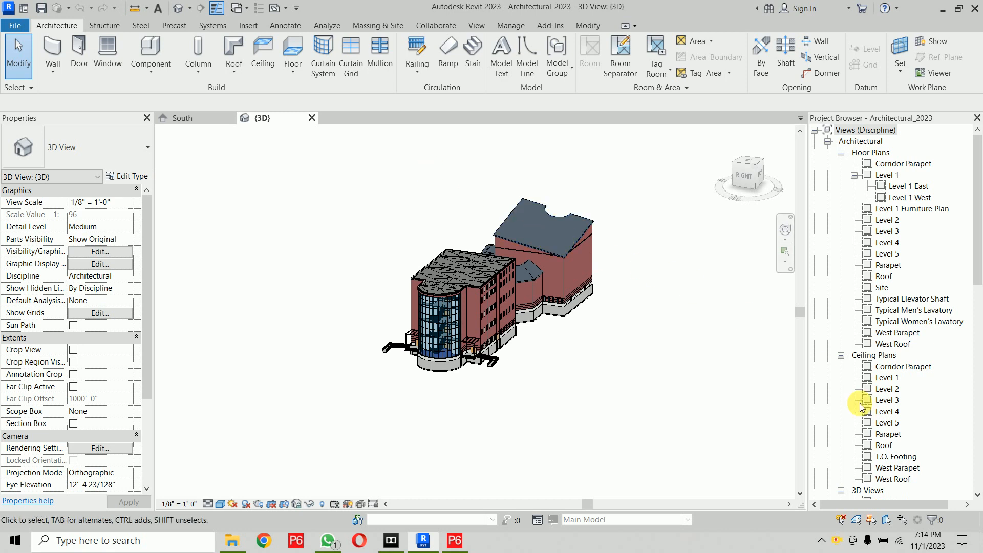
{"action": "scroll", "coordinate": [891, 415], "scroll_direction": "down", "scroll_amount": 7}
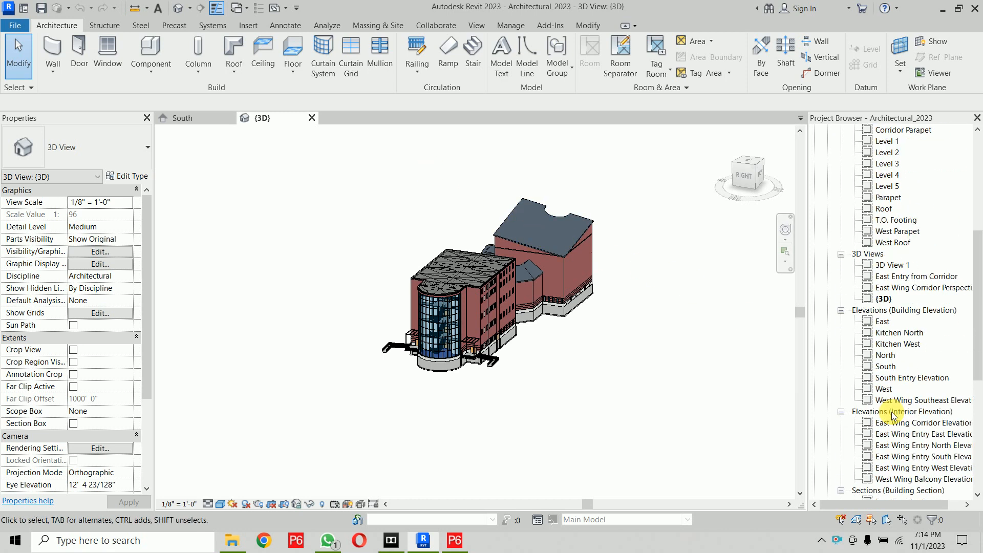
{"action": "left_click", "coordinate": [883, 322]}
{"action": "double_click", "coordinate": [882, 322]}
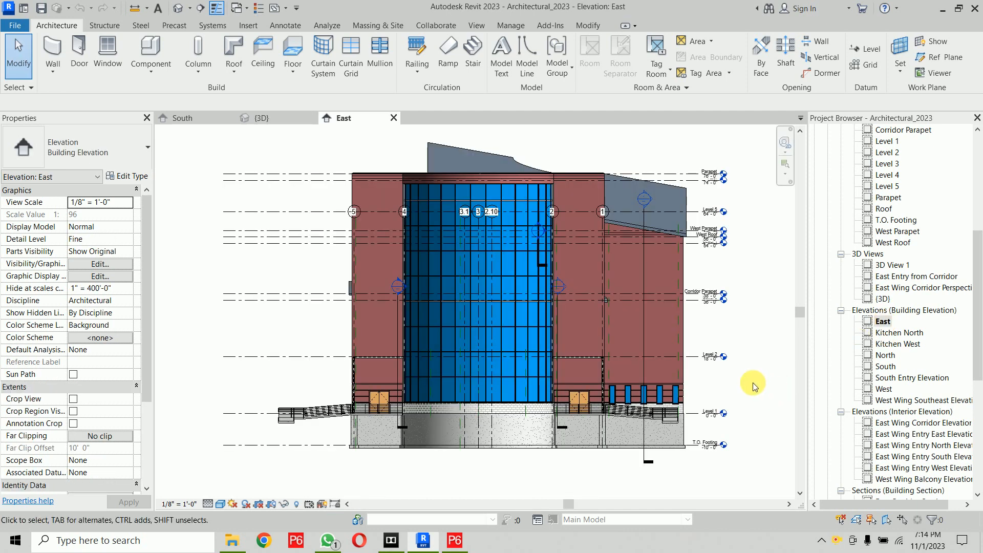
{"action": "middle_click_drag", "start_coordinate": [757, 388], "coordinate": [717, 353]}
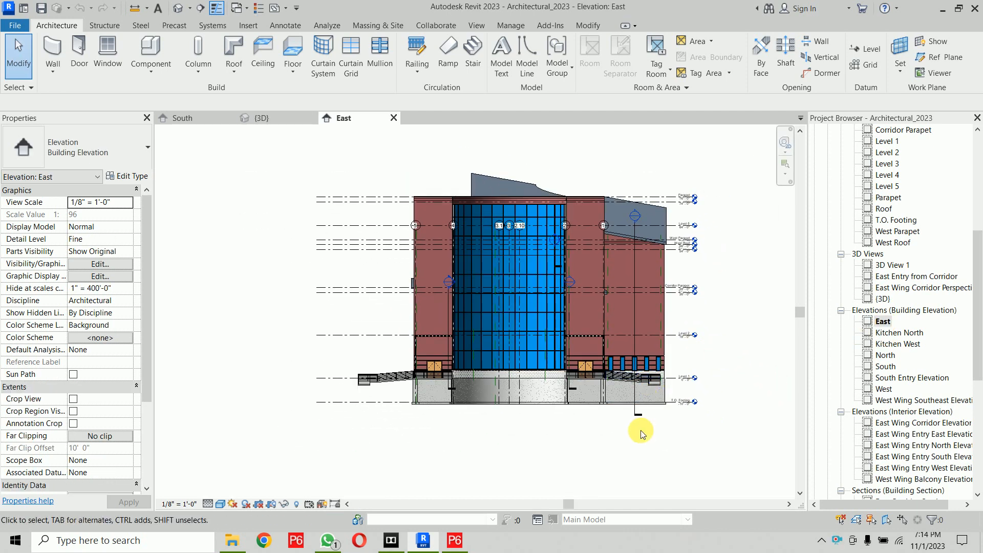
{"action": "scroll", "coordinate": [537, 406], "scroll_direction": "up", "scroll_amount": 5}
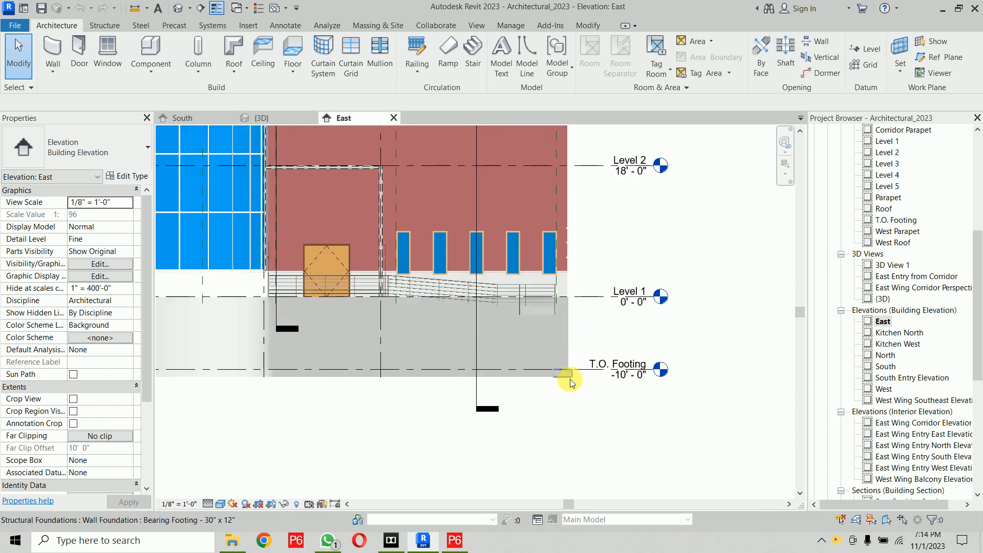
{"action": "scroll", "coordinate": [570, 379], "scroll_direction": "up", "scroll_amount": 2}
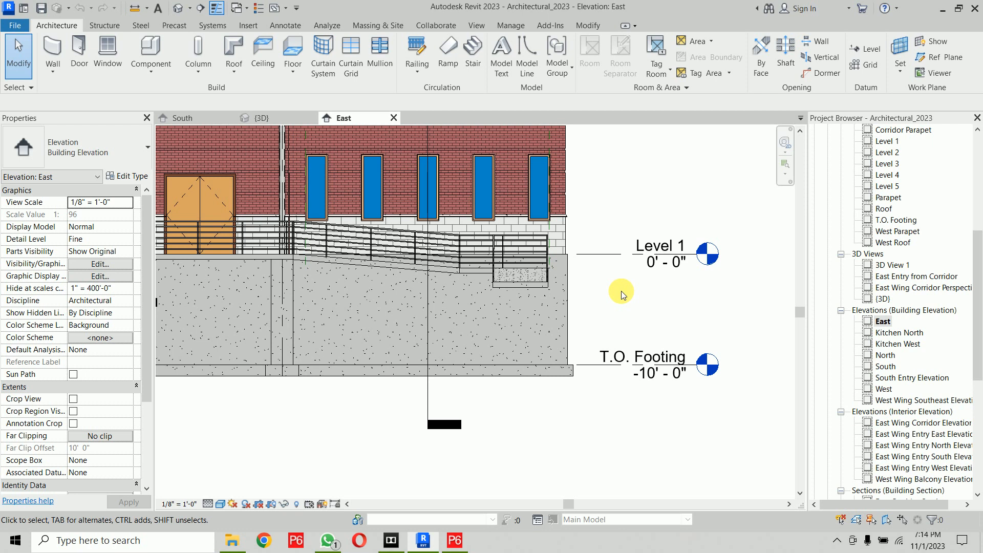
Step: Use the Level tool to check the elevation at the bottom of the entrance ramp, without placing a level
{"action": "key", "text": "l"}
{"action": "key", "text": "l"}
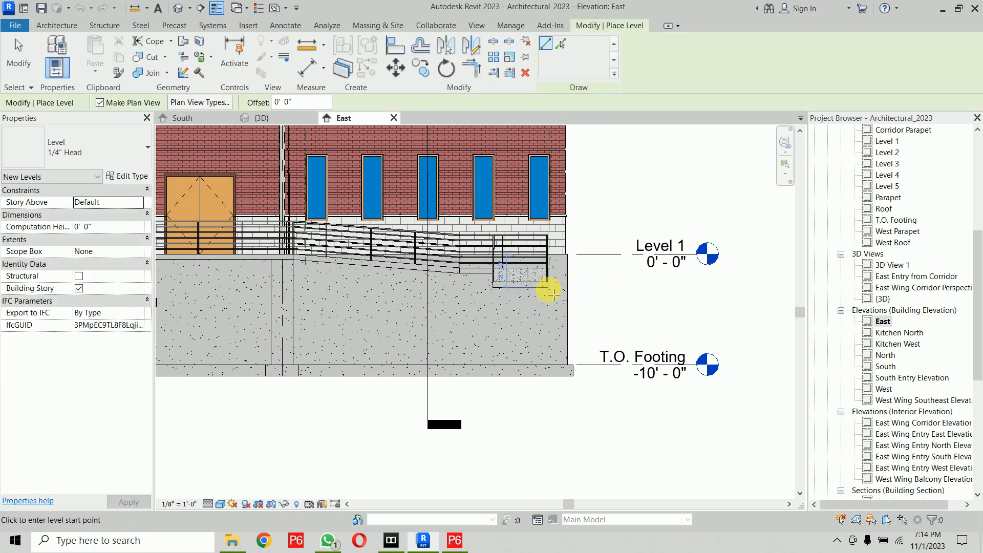
{"action": "left_click", "coordinate": [548, 287]}
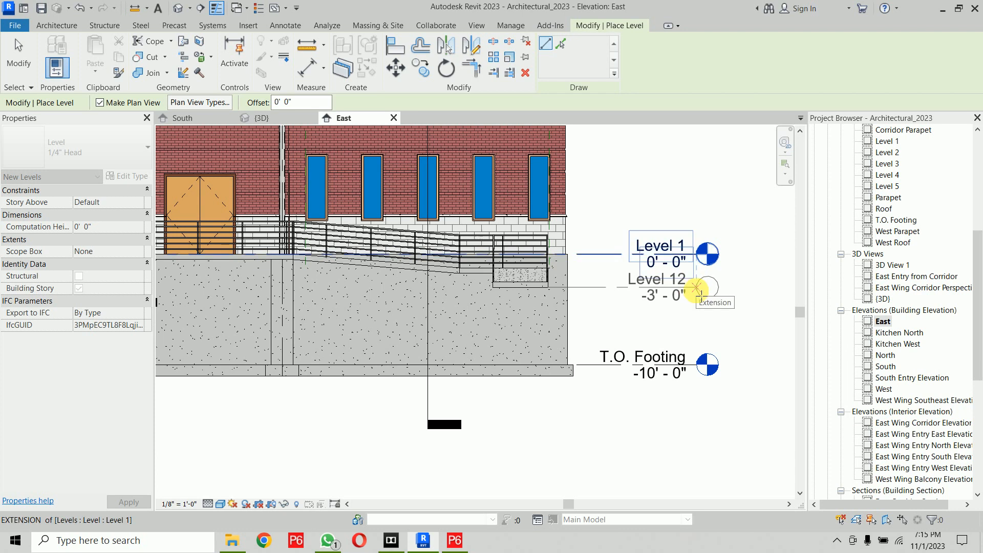
{"action": "key", "text": "Escape"}
{"action": "key", "text": "Escape"}
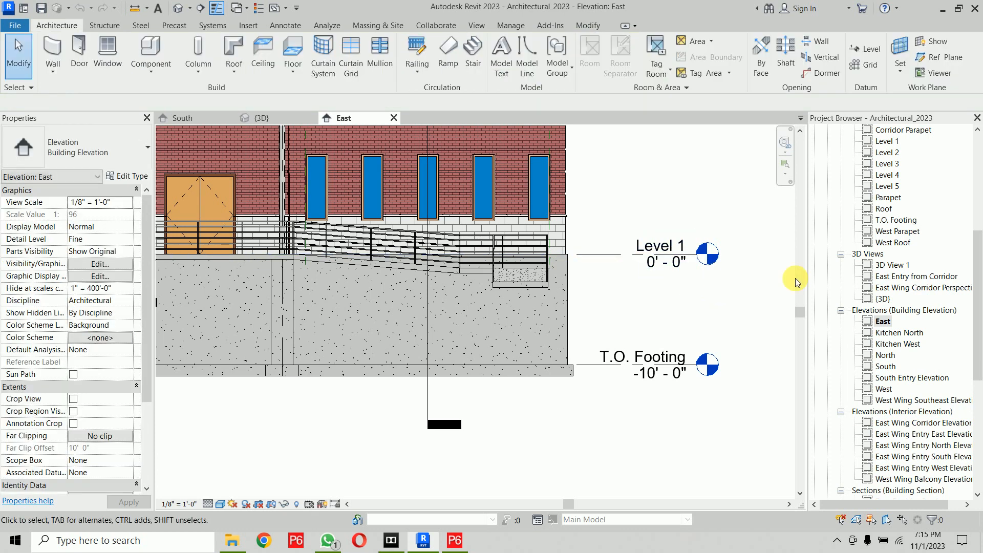
Step: Open the Site floor plan with the whole building in view
{"action": "scroll", "coordinate": [915, 239], "scroll_direction": "up", "scroll_amount": 7}
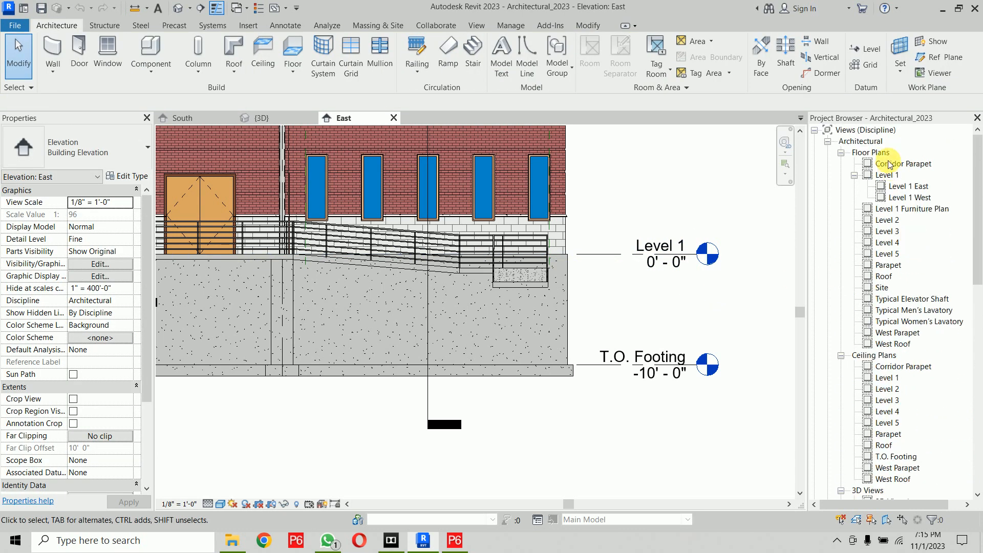
{"action": "double_click", "coordinate": [884, 288]}
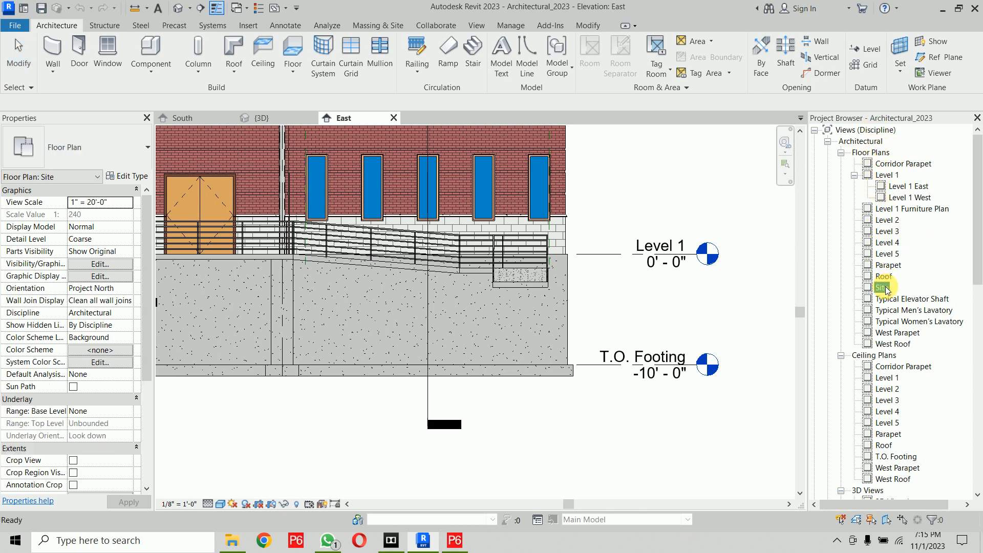
{"action": "scroll", "coordinate": [736, 344], "scroll_direction": "down", "scroll_amount": 1}
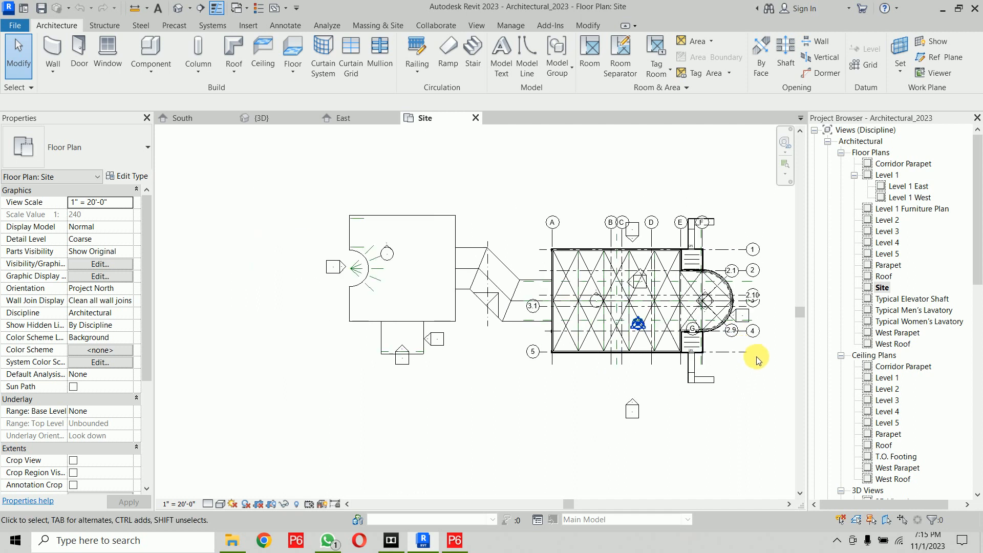
{"action": "middle_click_drag", "start_coordinate": [743, 360], "coordinate": [614, 350]}
{"action": "scroll", "coordinate": [670, 357], "scroll_direction": "down", "scroll_amount": 1}
{"action": "middle_click_drag", "start_coordinate": [679, 361], "coordinate": [665, 377]}
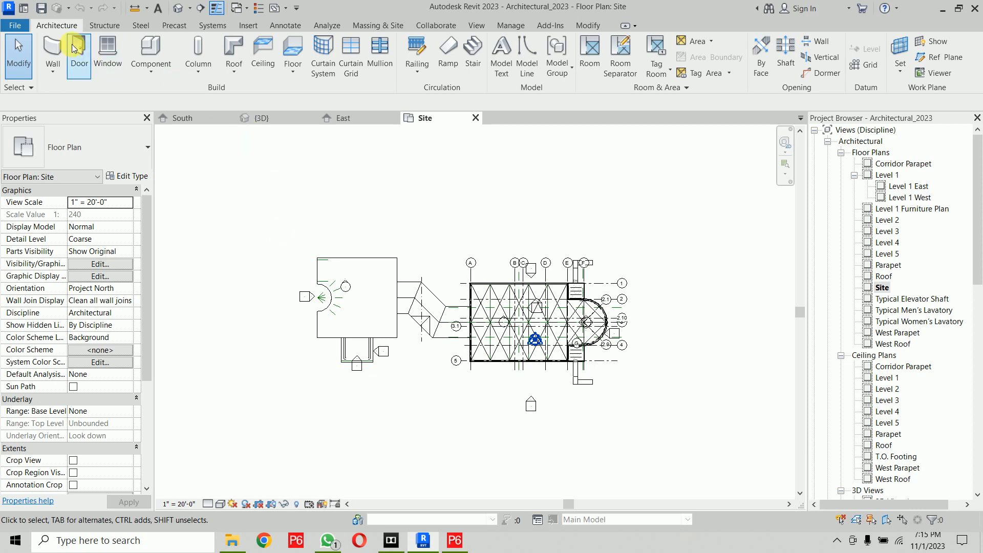
Step: Draw a rectangle of model lines around the whole building, about 475' wide and 294' high
{"action": "left_click", "coordinate": [529, 68]}
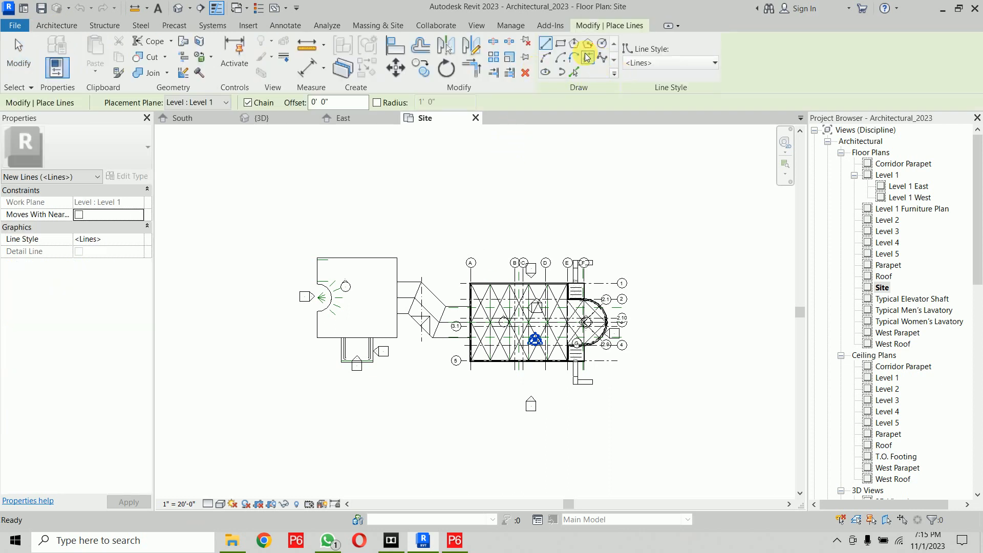
{"action": "left_click", "coordinate": [560, 44]}
{"action": "scroll", "coordinate": [536, 204], "scroll_direction": "down", "scroll_amount": 1}
{"action": "mouse_move", "coordinate": [535, 205]}
{"action": "middle_mouse_down"}
{"action": "mouse_move", "coordinate": [504, 221]}
{"action": "mouse_move", "coordinate": [404, 226]}
{"action": "middle_mouse_up"}
{"action": "middle_click_drag", "start_coordinate": [260, 234], "coordinate": [366, 200]}
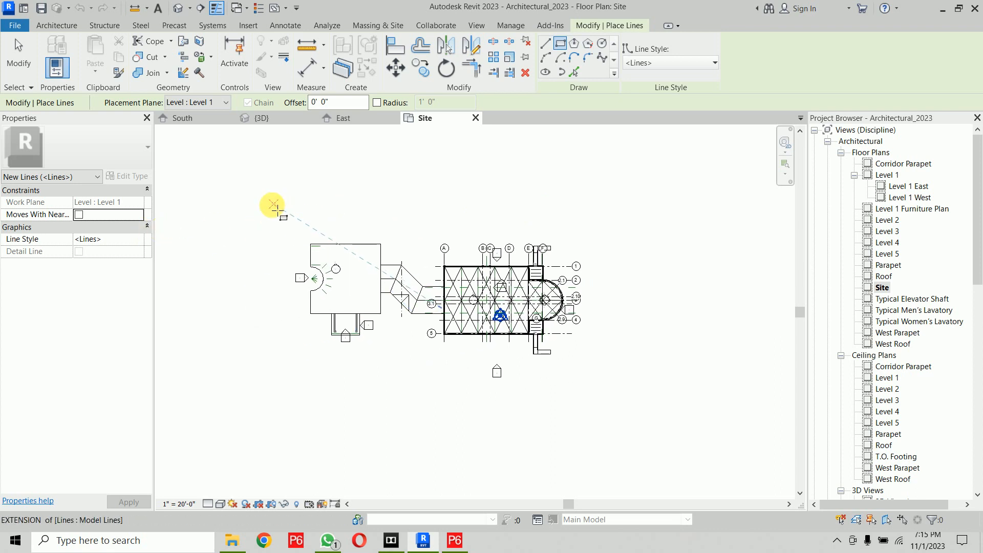
{"action": "left_click", "coordinate": [261, 197]}
{"action": "left_click", "coordinate": [315, 255]}
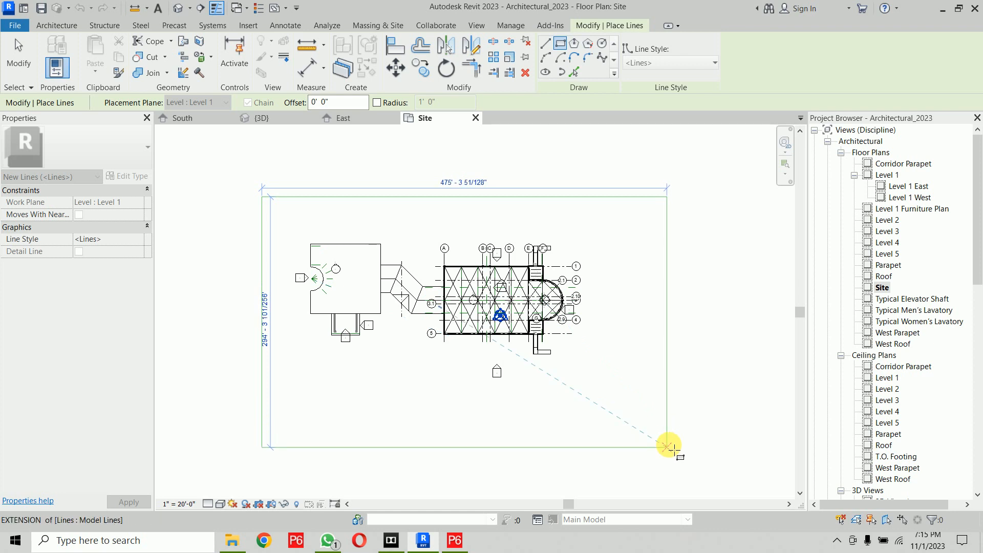
{"action": "left_click", "coordinate": [668, 445]}
{"action": "key", "text": "Escape"}
{"action": "key", "text": "Escape"}
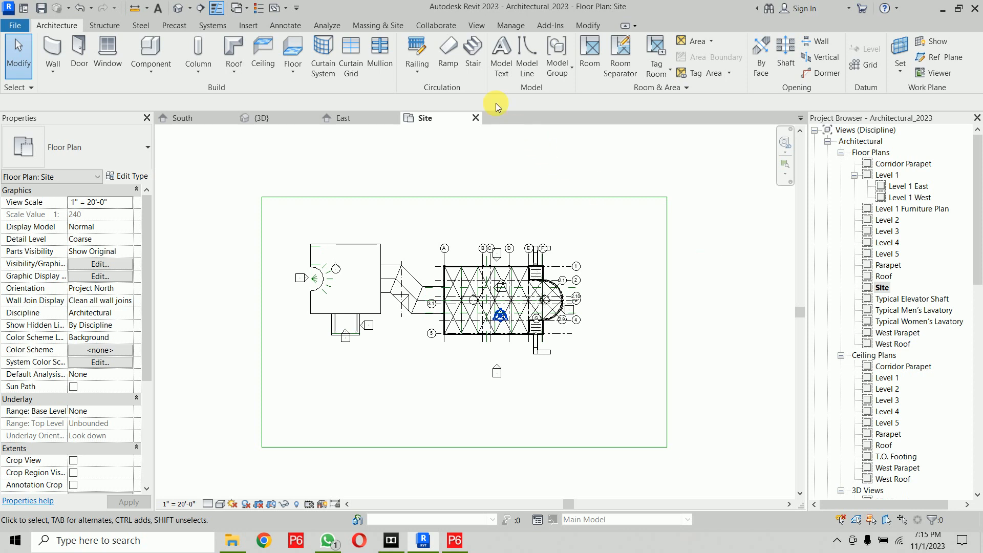
Step: Create a toposurface from points at absolute elevation -3' 0" on the four corners of the model line rectangle
{"action": "left_click", "coordinate": [387, 25]}
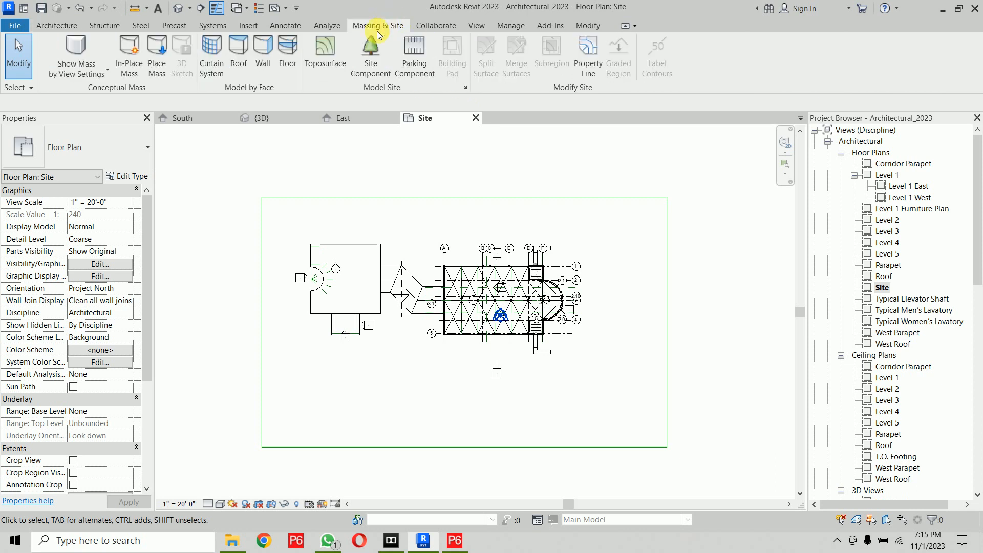
{"action": "left_click", "coordinate": [311, 56]}
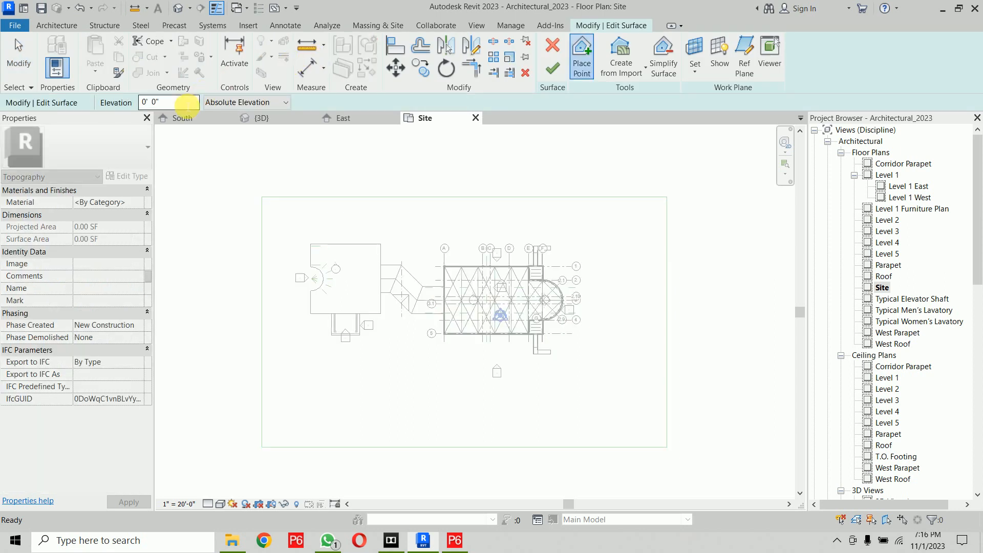
{"action": "left_click", "coordinate": [186, 105]}
{"action": "type", "text": "-"}
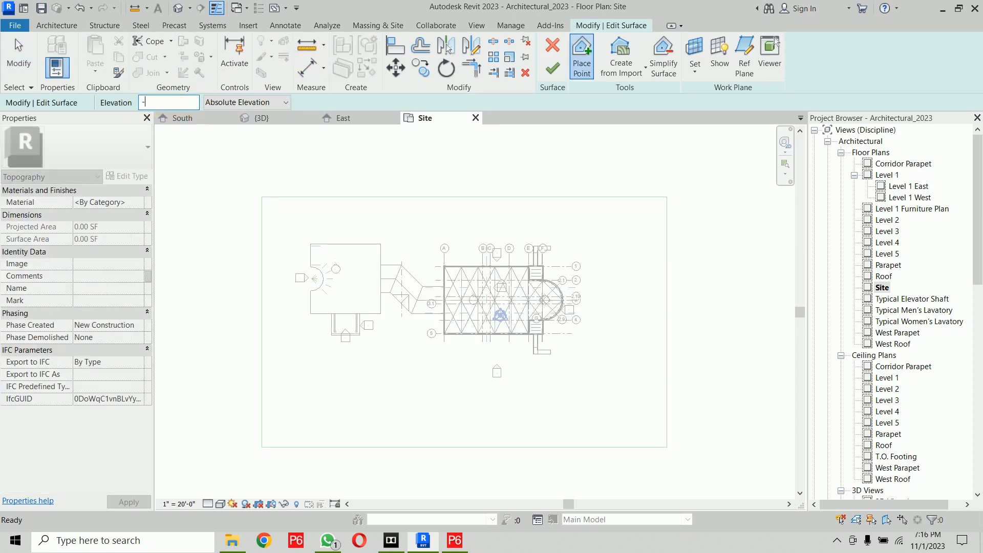
{"action": "type", "text": "3"}
{"action": "key", "text": "Return"}
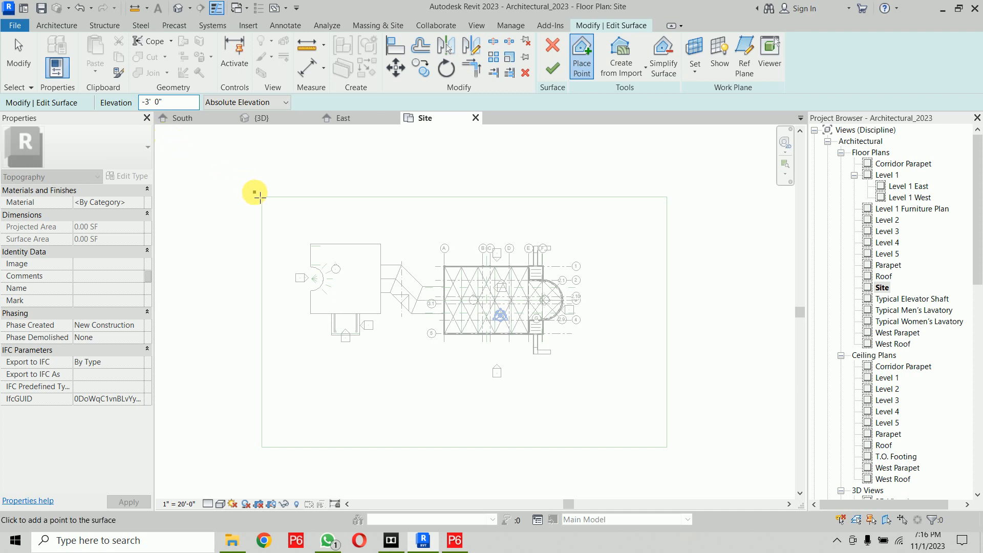
{"action": "left_click", "coordinate": [270, 202]}
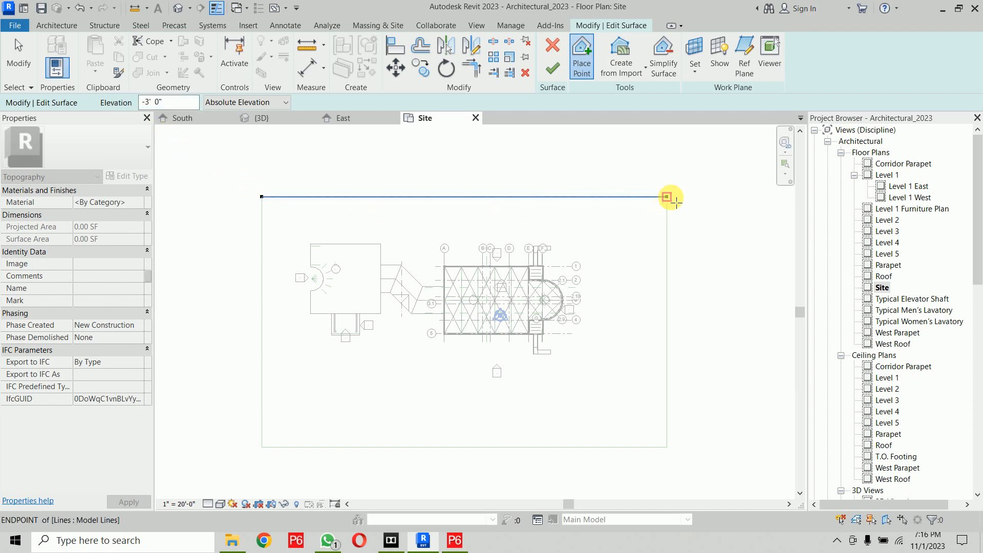
{"action": "left_click", "coordinate": [675, 203]}
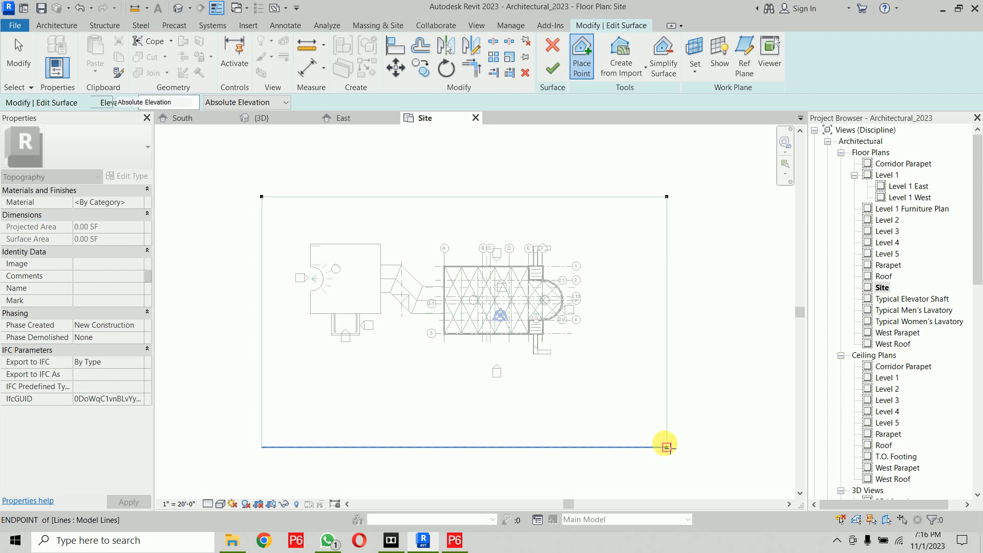
{"action": "left_click", "coordinate": [666, 447]}
{"action": "left_click", "coordinate": [261, 447]}
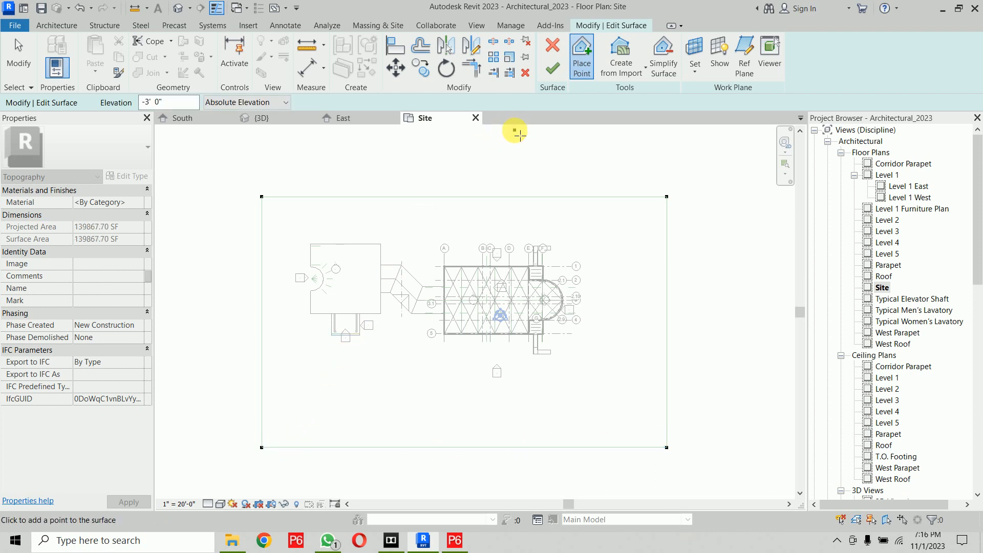
{"action": "left_click", "coordinate": [551, 69]}
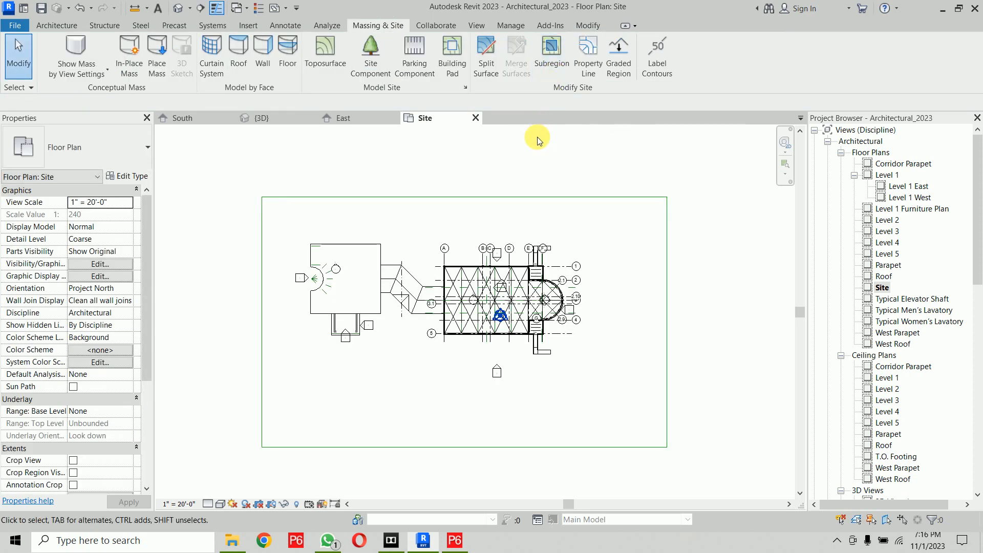
Step: In the 3D view, delete all four model lines of the rectangle around the toposurface
{"action": "left_click", "coordinate": [286, 124]}
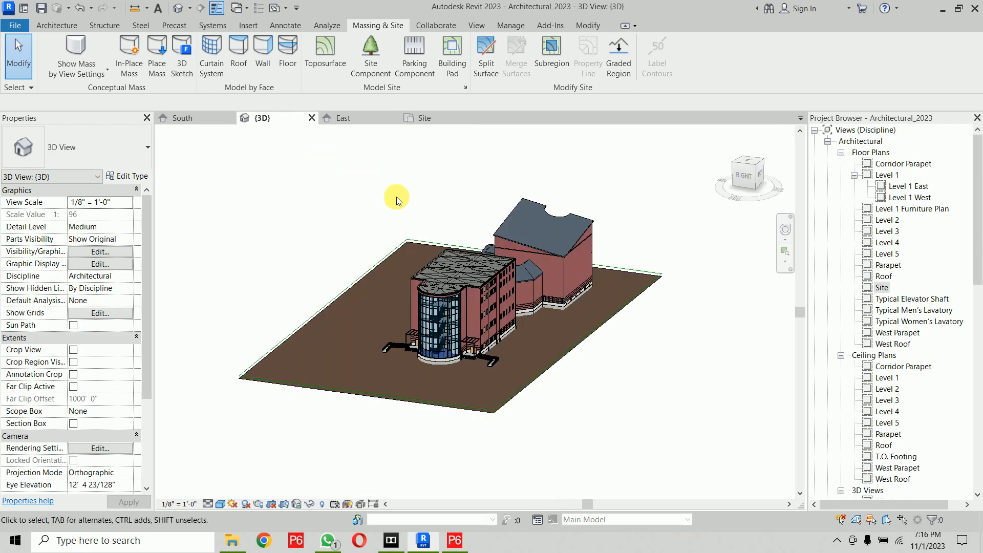
{"action": "middle_click_drag", "start_coordinate": [329, 278], "coordinate": [653, 307], "text": "shift"}
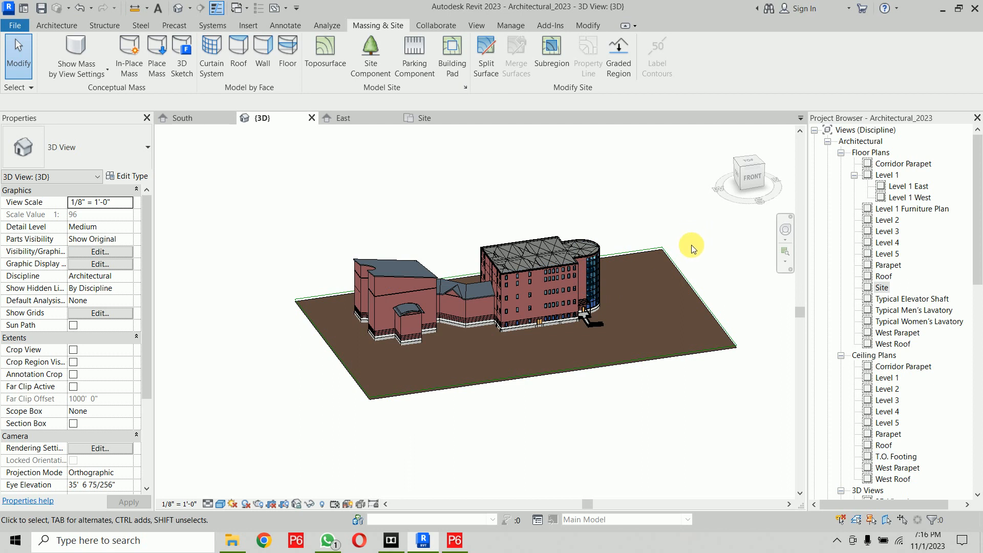
{"action": "left_click", "coordinate": [682, 271]}
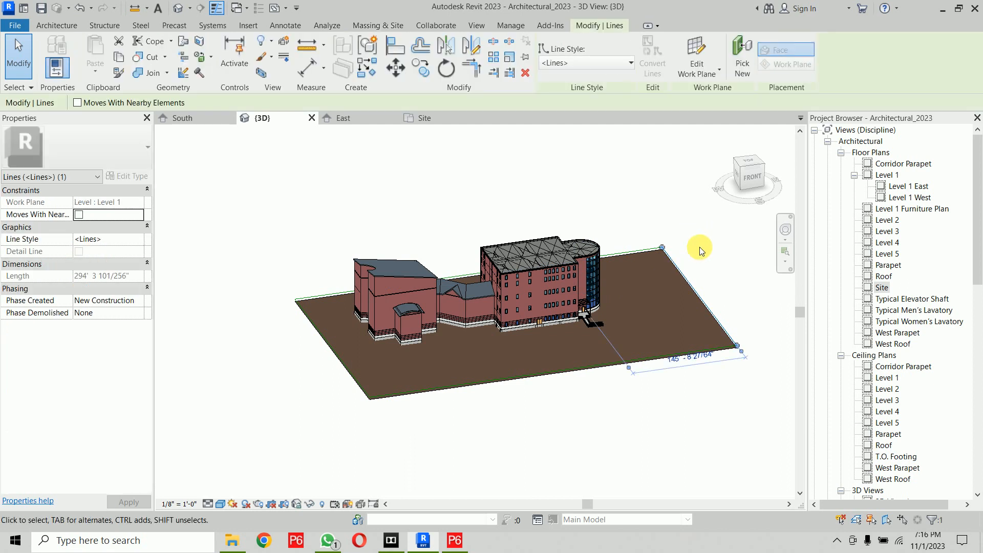
{"action": "key", "text": "s"}
{"action": "key", "text": "a"}
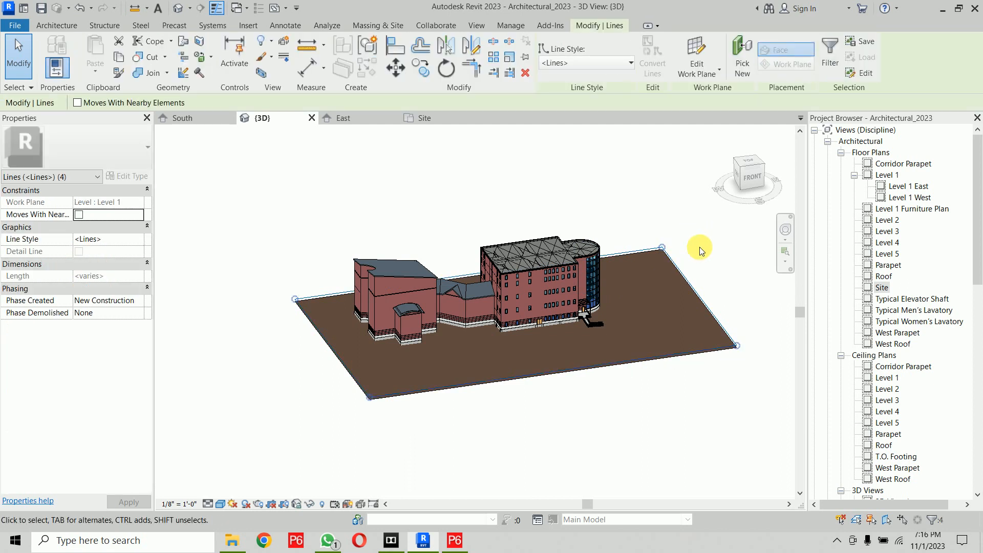
{"action": "key", "text": "Delete"}
Step: Examine in 3D how the entrance ramps and the building's base meet the toposurface
{"action": "middle_click_drag", "start_coordinate": [662, 256], "coordinate": [648, 252]}
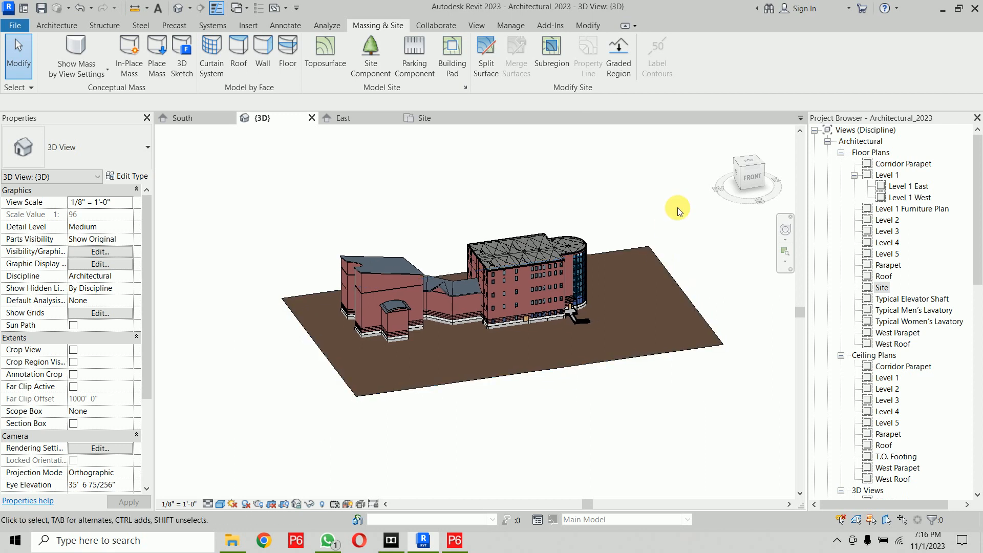
{"action": "scroll", "coordinate": [588, 318], "scroll_direction": "up", "scroll_amount": 5}
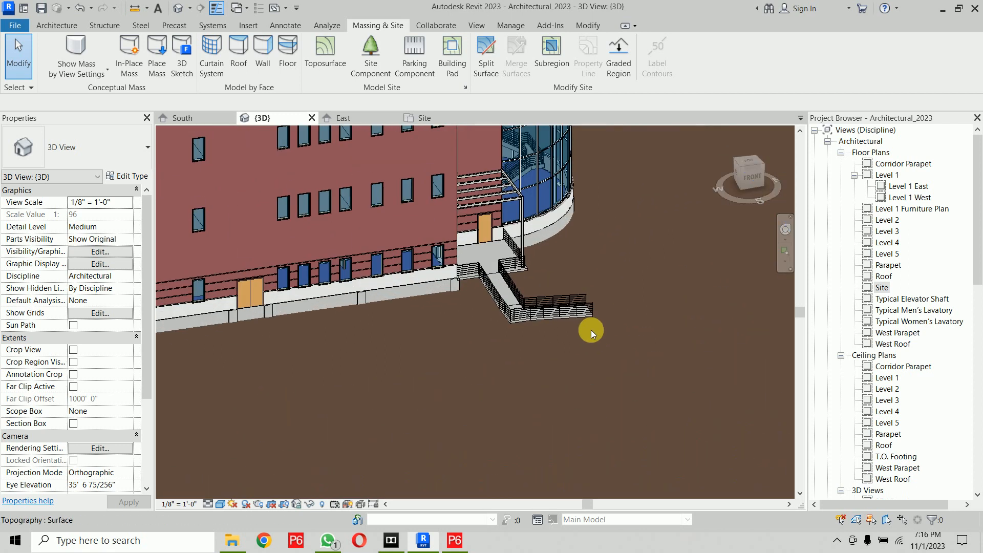
{"action": "scroll", "coordinate": [591, 330], "scroll_direction": "up", "scroll_amount": 2}
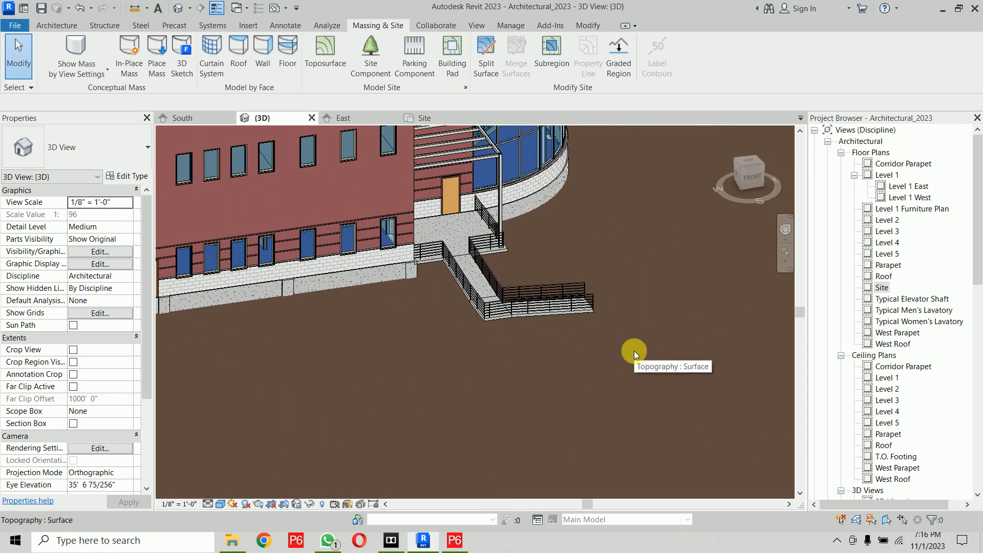
{"action": "scroll", "coordinate": [634, 351], "scroll_direction": "down", "scroll_amount": 6}
{"action": "middle_click_drag", "start_coordinate": [634, 349], "coordinate": [538, 377], "text": "shift"}
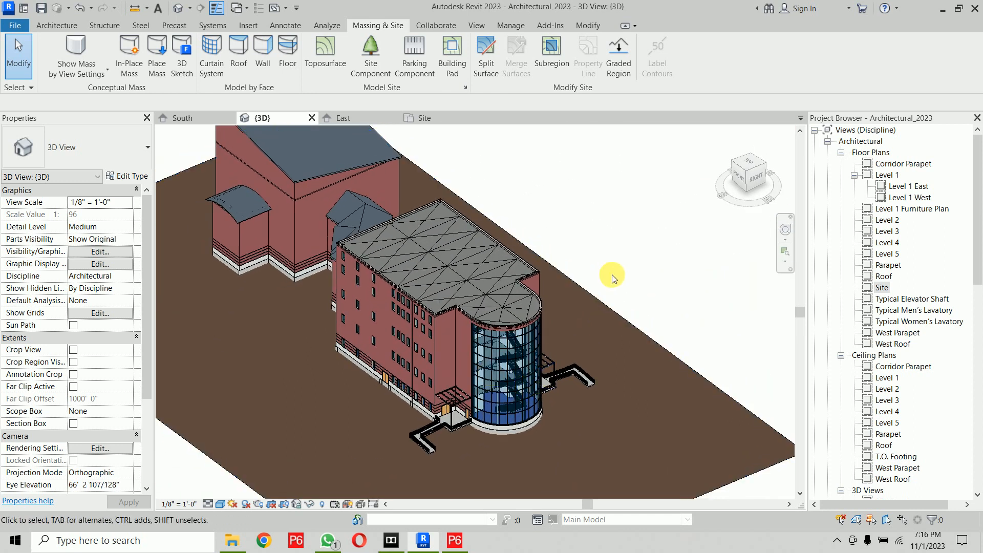
{"action": "middle_click_drag", "start_coordinate": [612, 275], "coordinate": [574, 158]}
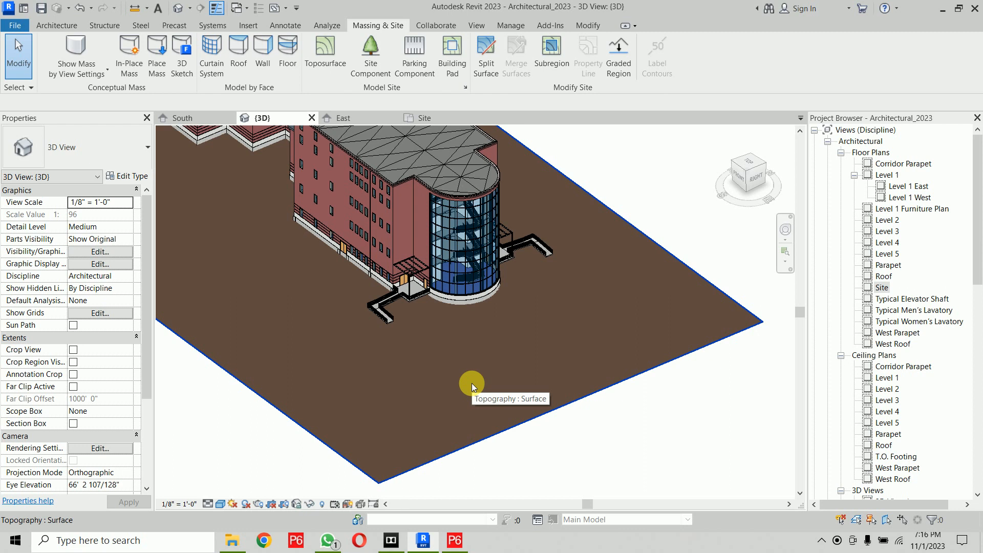
Step: In the Site plan, create a rectangular subregion about 475' wide and 82' deep along the toposurface's lower edge
{"action": "left_click", "coordinate": [878, 287]}
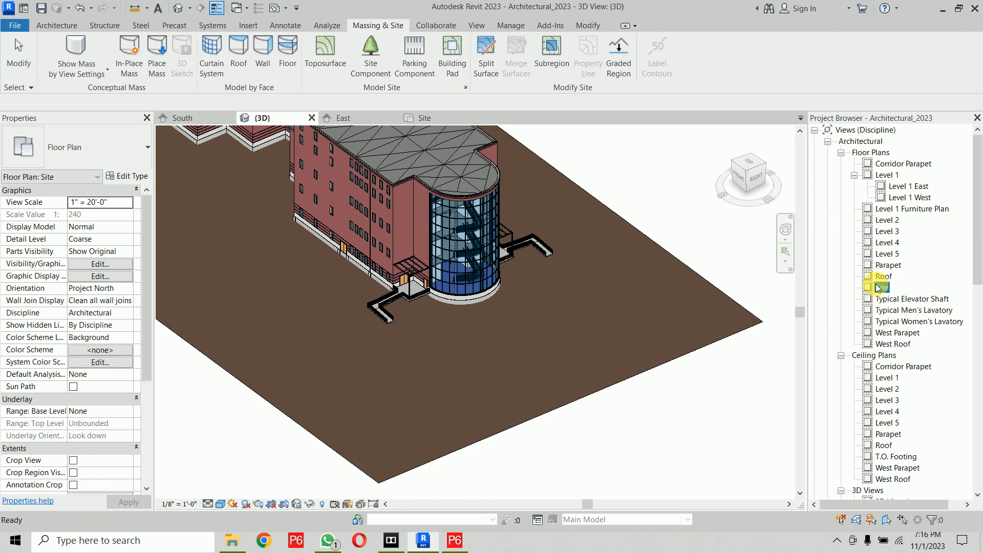
{"action": "double_click", "coordinate": [877, 288]}
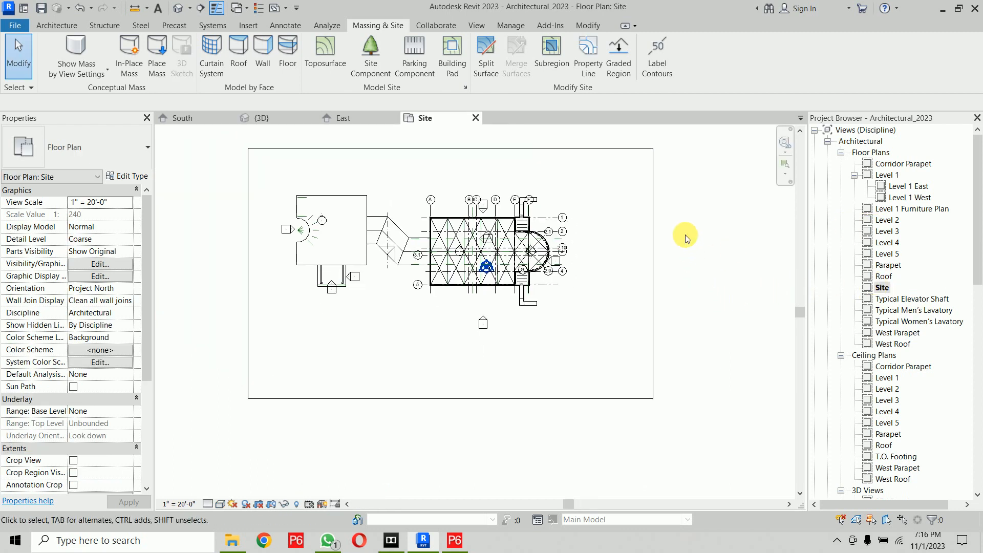
{"action": "left_click", "coordinate": [560, 71]}
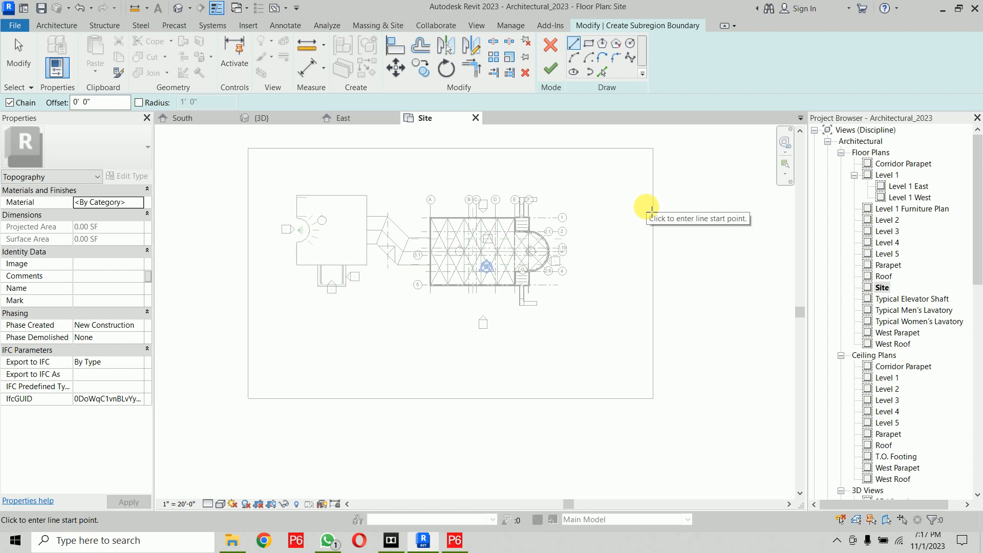
{"action": "left_click", "coordinate": [591, 44]}
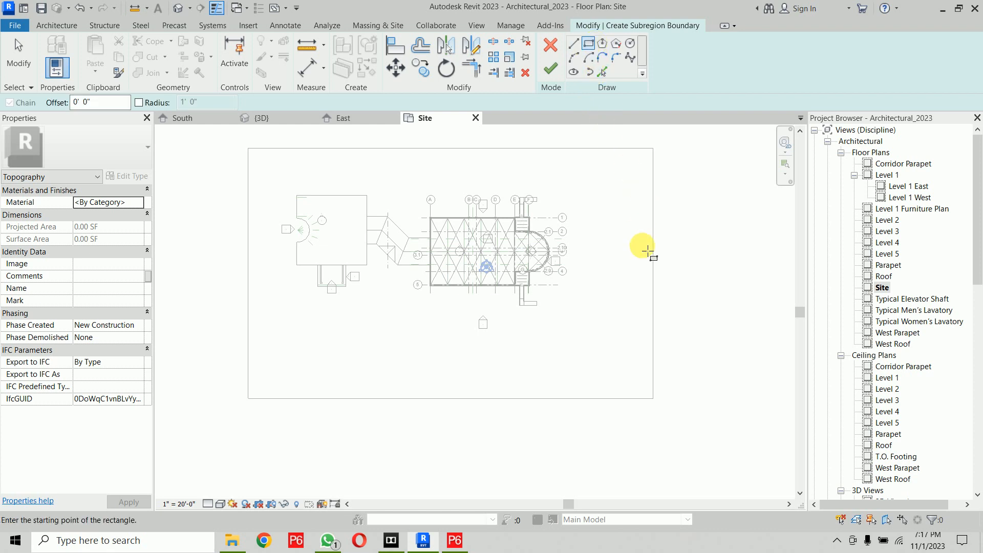
{"action": "left_click", "coordinate": [653, 398]}
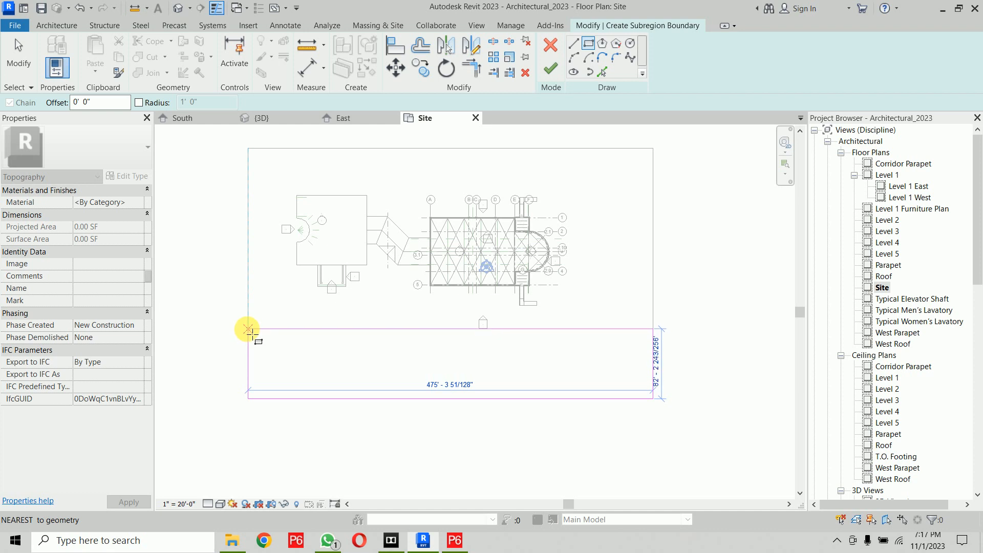
{"action": "left_click", "coordinate": [248, 330]}
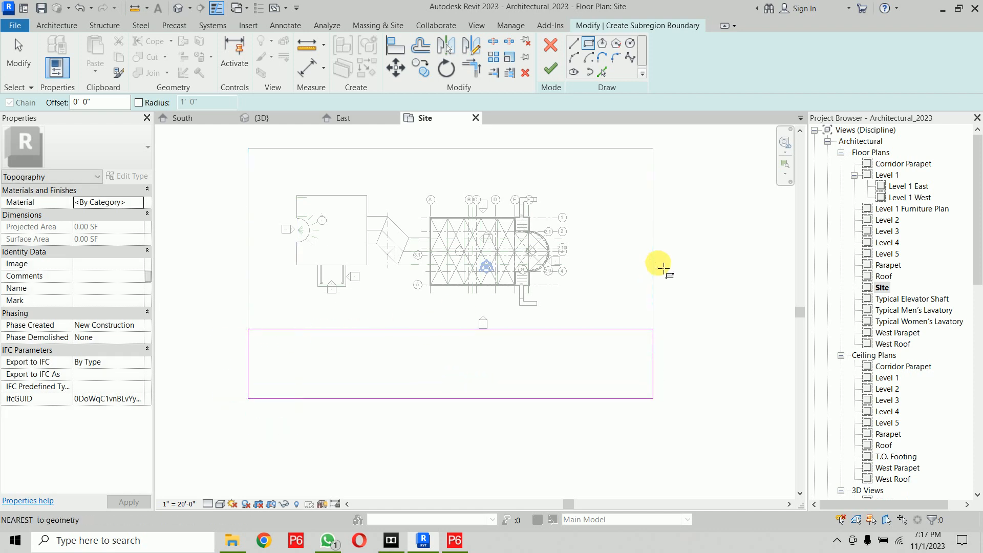
{"action": "key", "text": "Escape"}
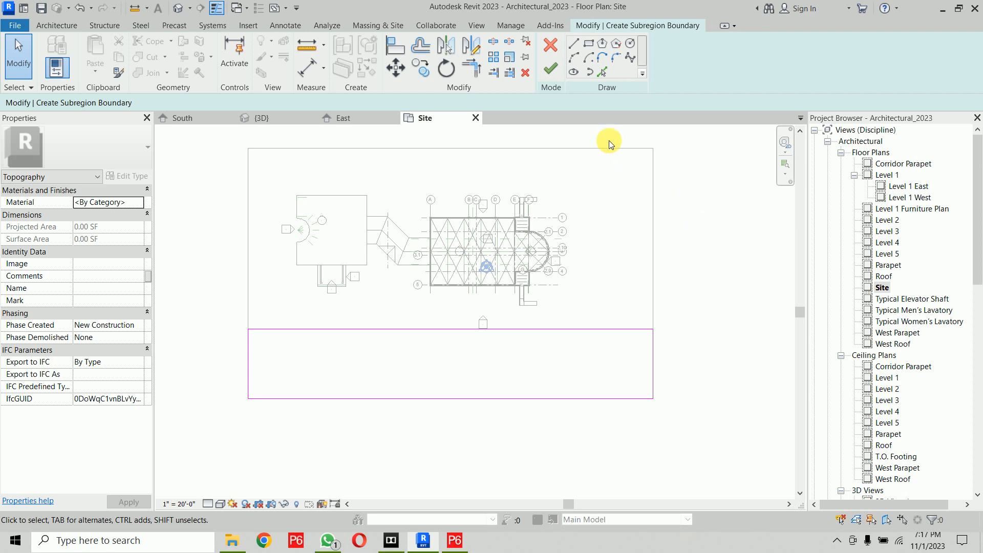
{"action": "left_click", "coordinate": [551, 67]}
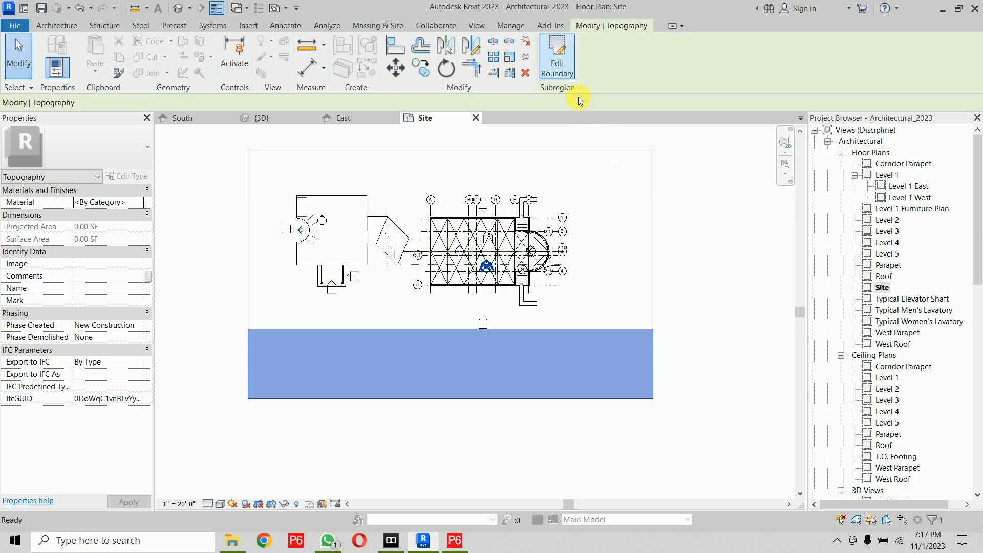
{"action": "left_click", "coordinate": [692, 240]}
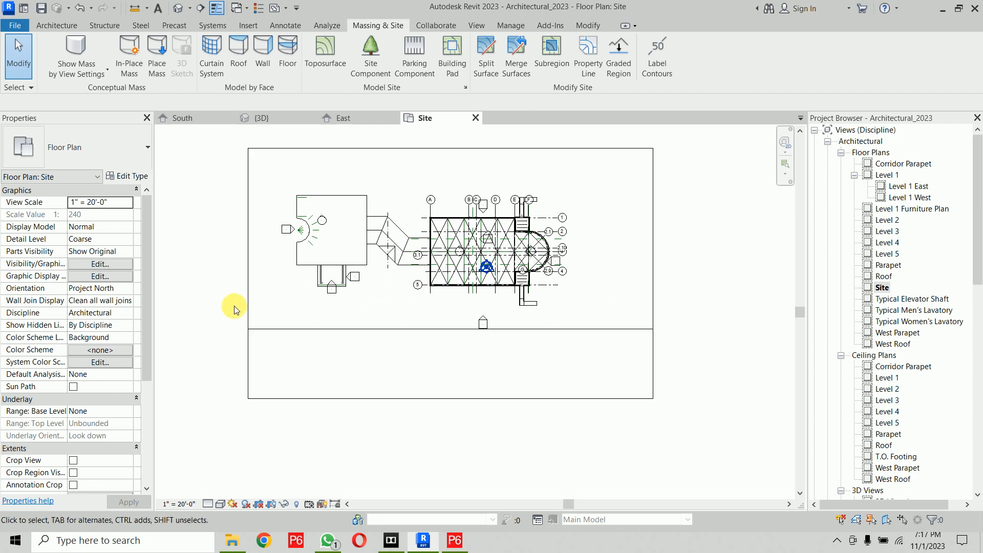
Step: Move the elevation marker below the building to a spot outside the toposurface, below the new subregion
{"action": "left_click_drag", "start_coordinate": [234, 306], "coordinate": [483, 447]}
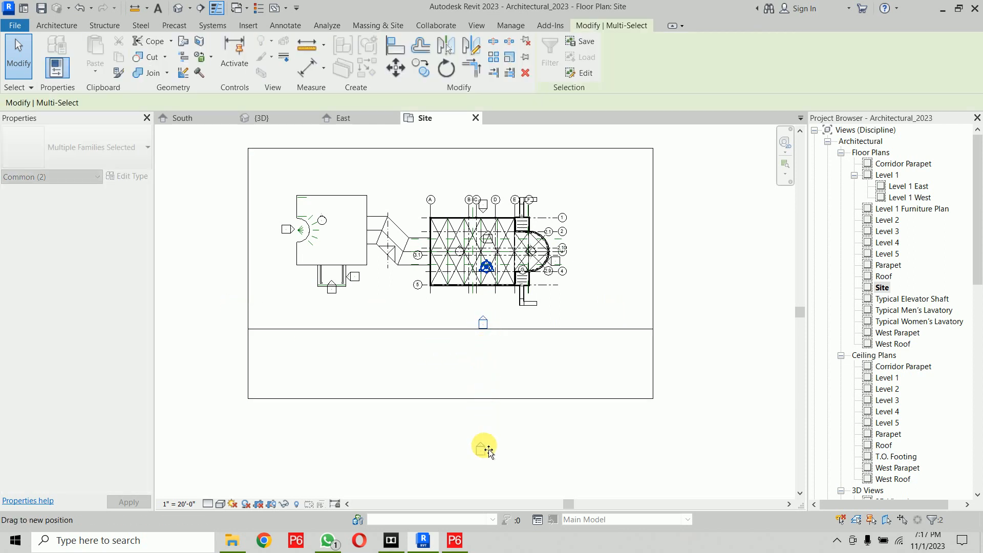
{"action": "left_click", "coordinate": [584, 427]}
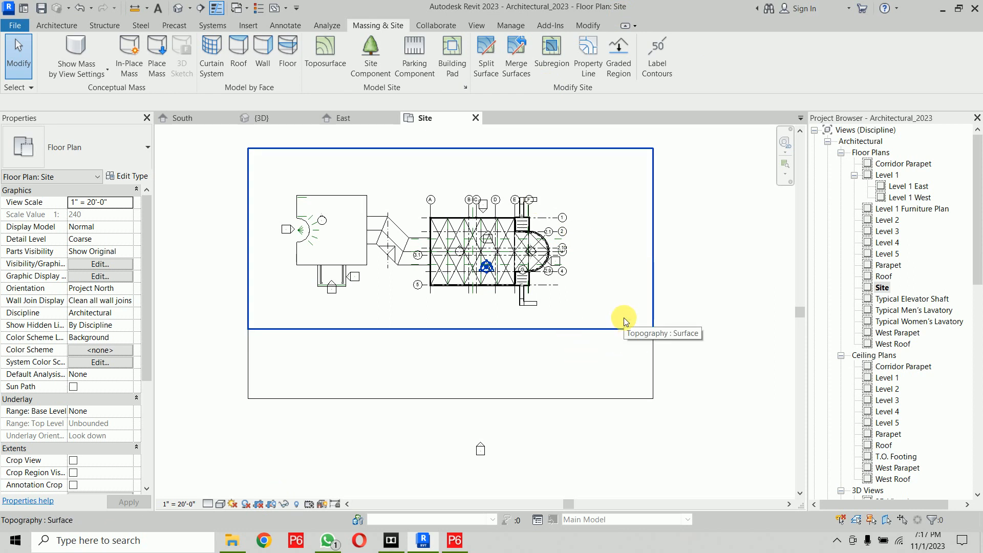
{"action": "scroll", "coordinate": [681, 284], "scroll_direction": "down", "scroll_amount": 1}
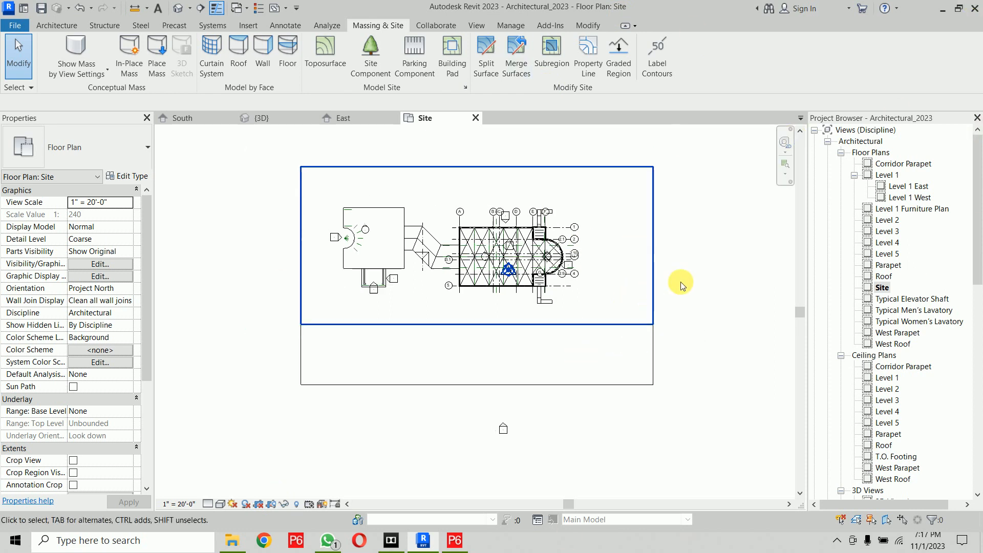
{"action": "scroll", "coordinate": [680, 284], "scroll_direction": "down", "scroll_amount": 1}
{"action": "middle_click_drag", "start_coordinate": [686, 282], "coordinate": [644, 334]}
{"action": "scroll", "coordinate": [426, 331], "scroll_direction": "up", "scroll_amount": 2}
{"action": "middle_click_drag", "start_coordinate": [491, 341], "coordinate": [482, 285]}
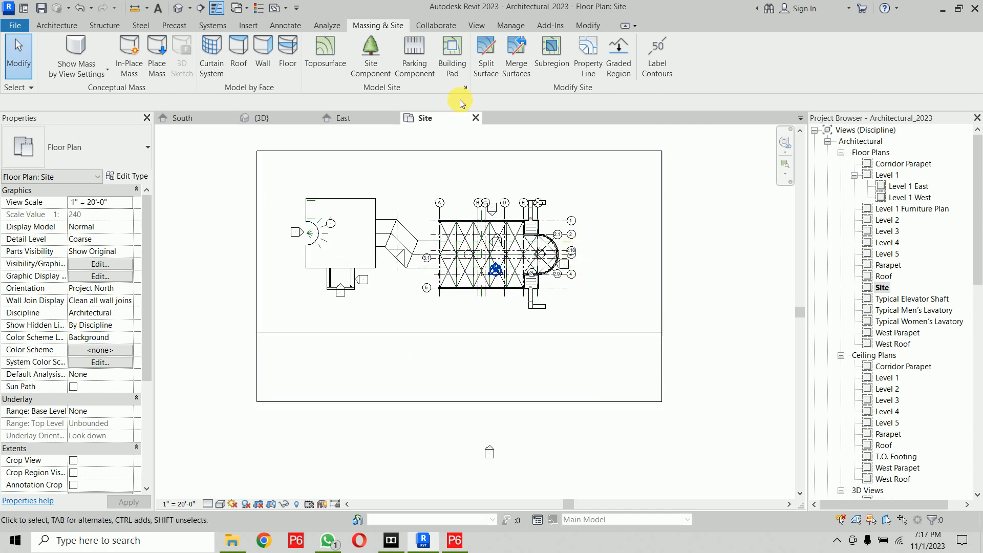
Step: In the 3D view, create a new material named bitumen from the subregion's material setting
{"action": "left_click", "coordinate": [258, 118]}
{"action": "scroll", "coordinate": [508, 423], "scroll_direction": "down", "scroll_amount": 1}
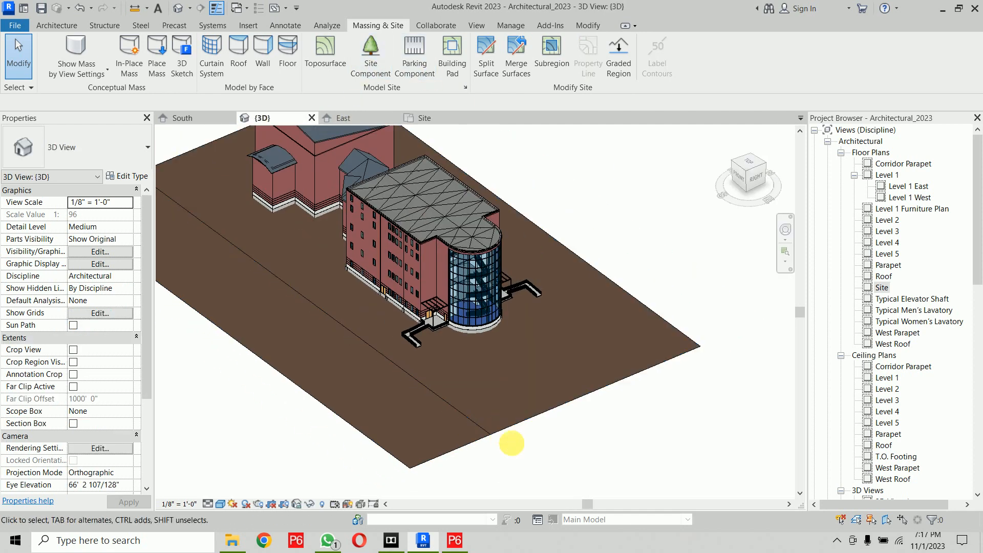
{"action": "middle_click_drag", "start_coordinate": [511, 443], "coordinate": [644, 457]}
{"action": "left_click", "coordinate": [486, 357]}
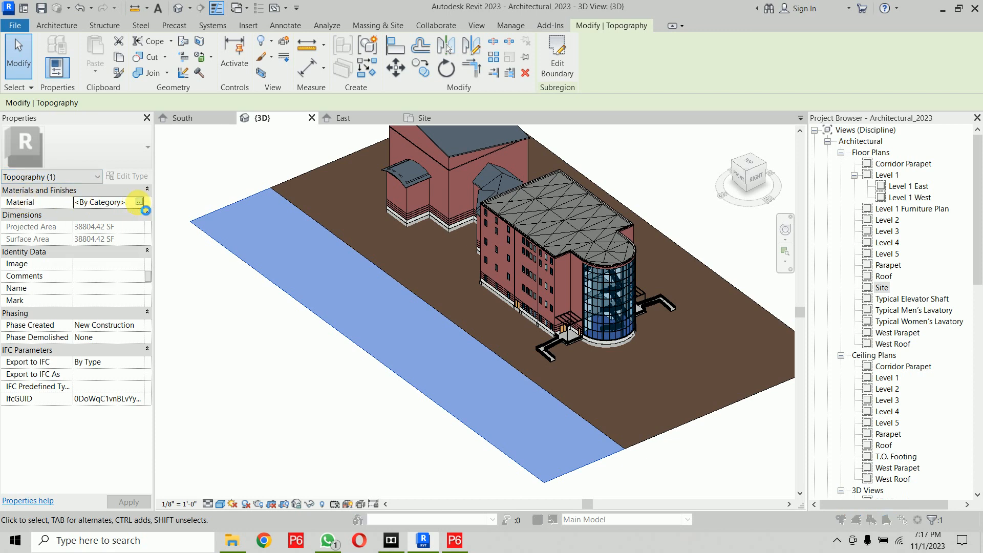
{"action": "left_click", "coordinate": [139, 201]}
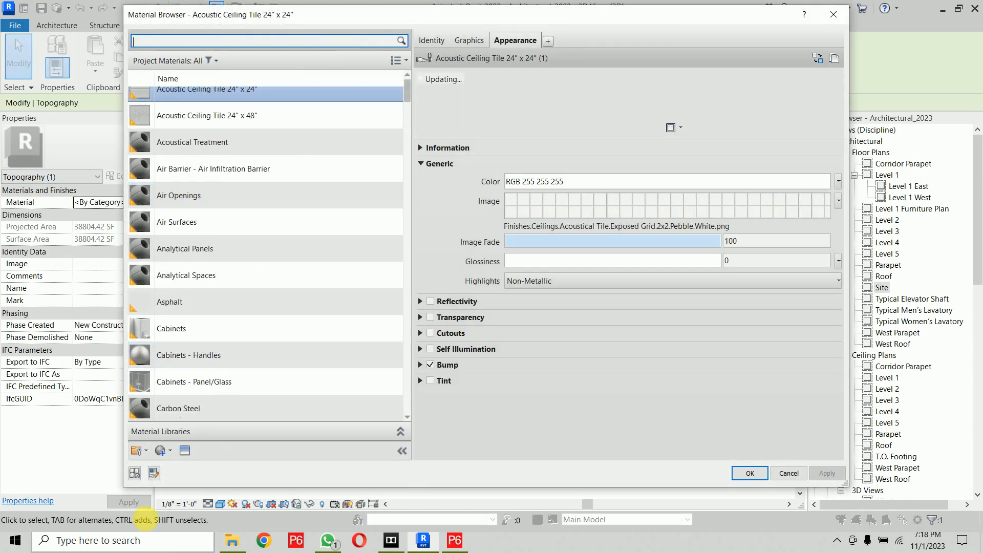
{"action": "left_click", "coordinate": [162, 450]}
{"action": "left_click", "coordinate": [179, 467]}
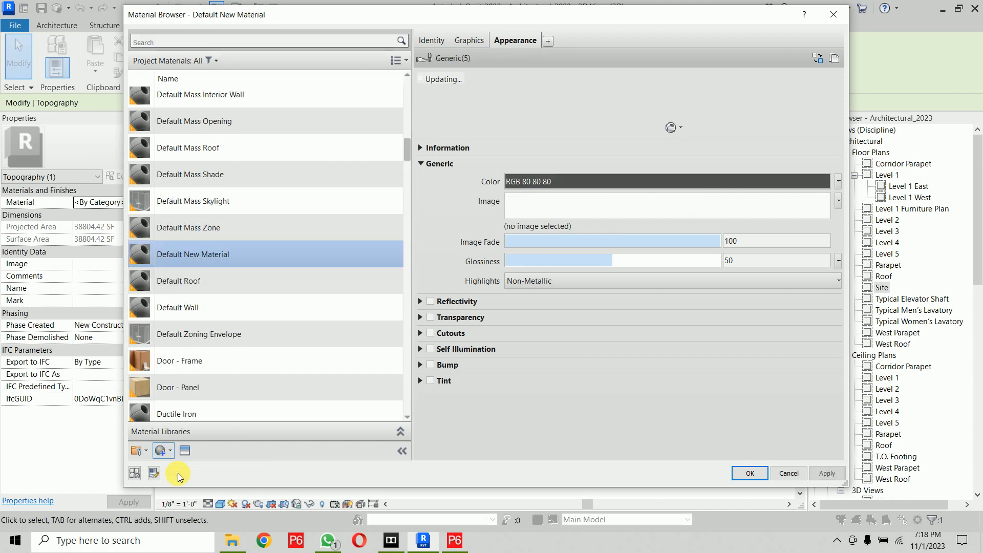
{"action": "right_click", "coordinate": [200, 248]}
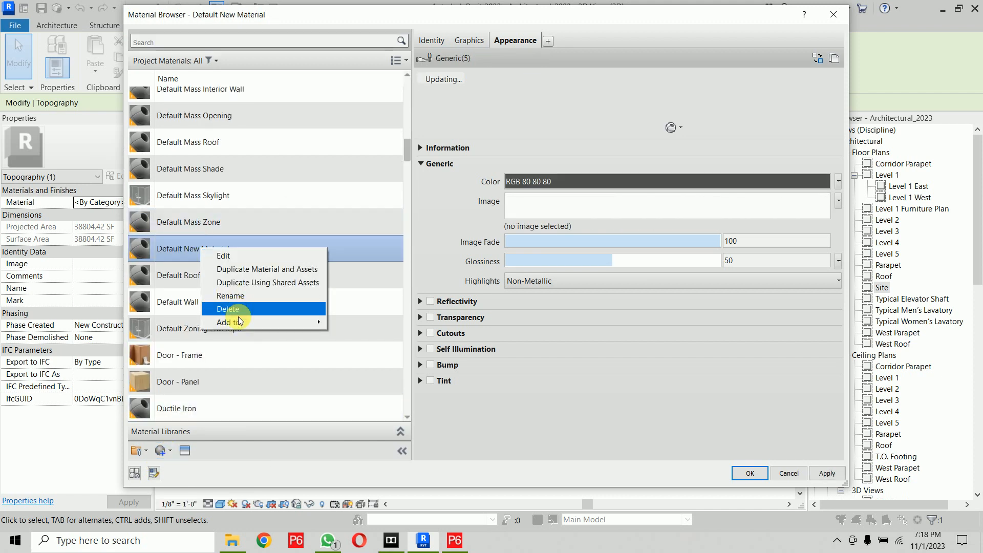
{"action": "left_click", "coordinate": [240, 296]}
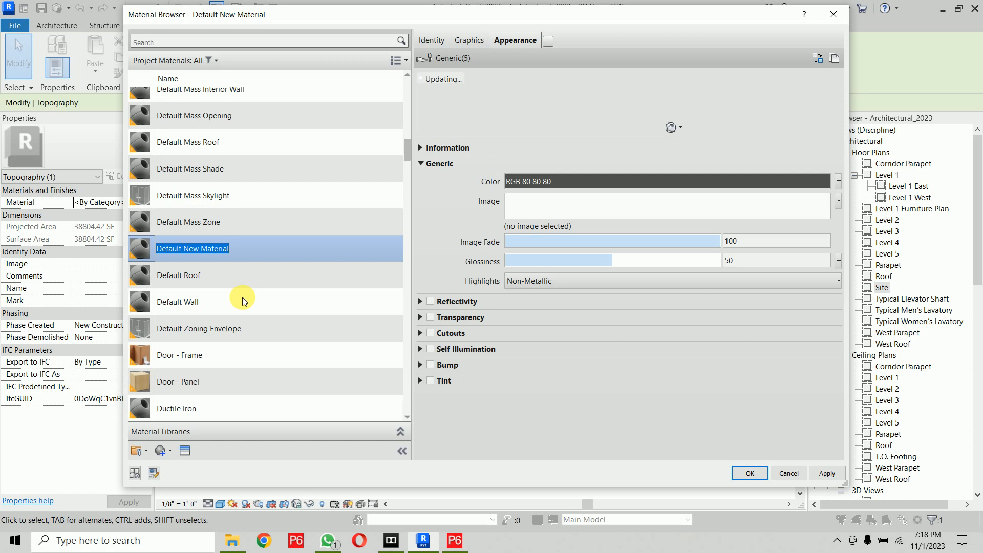
{"action": "type", "text": "b"}
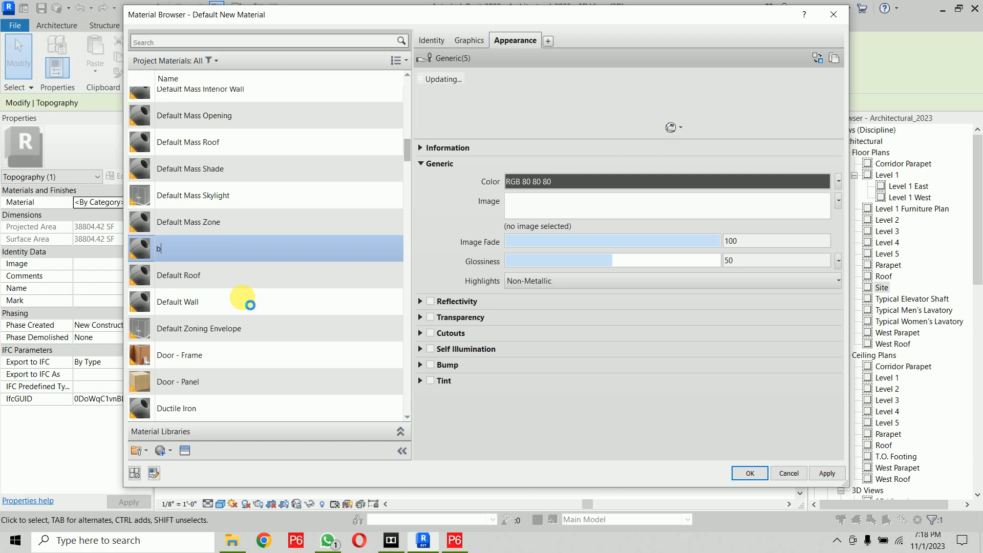
{"action": "type", "text": "itumen"}
{"action": "key", "text": "Return"}
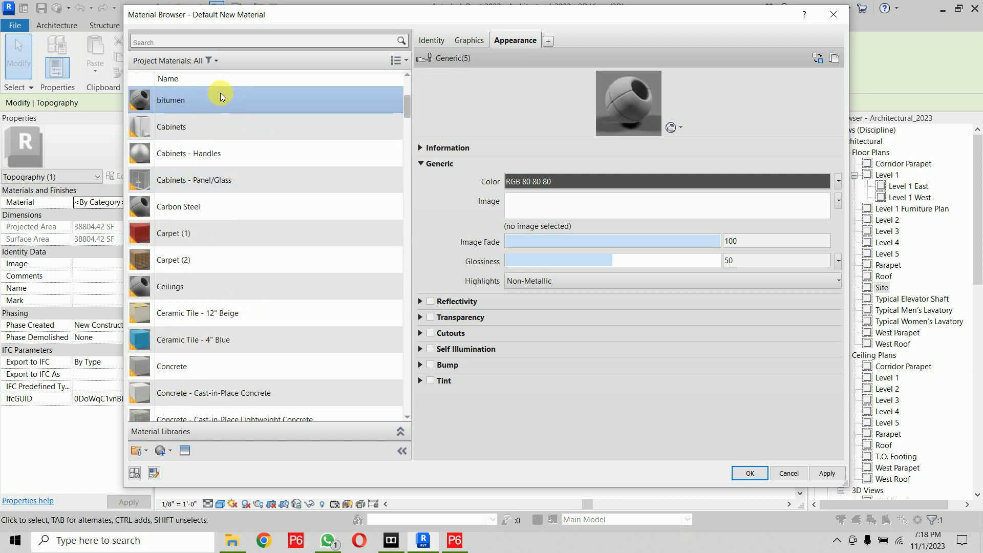
Step: Search the asset library for bitumen, assign the Asphalt - Bitumen physical asset to the bitumen material, and return to its appearance settings
{"action": "scroll", "coordinate": [208, 97], "scroll_direction": "down", "scroll_amount": 1}
{"action": "left_click", "coordinate": [185, 450]}
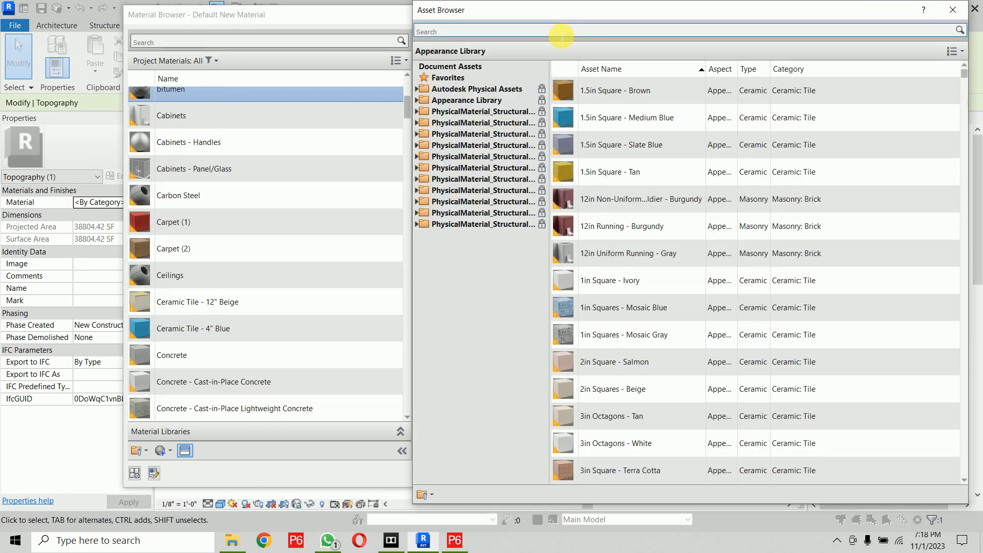
{"action": "left_click", "coordinate": [561, 34]}
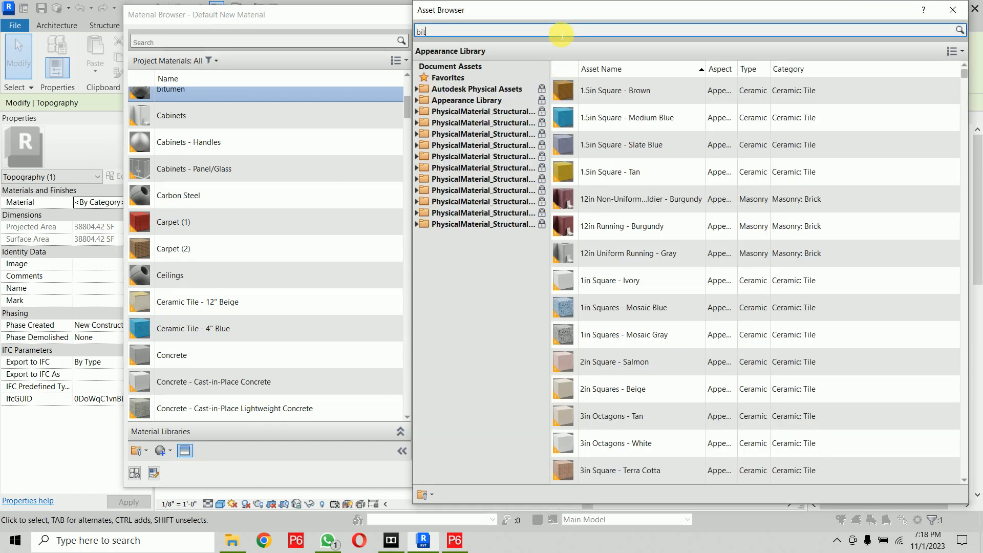
{"action": "key", "text": "Return"}
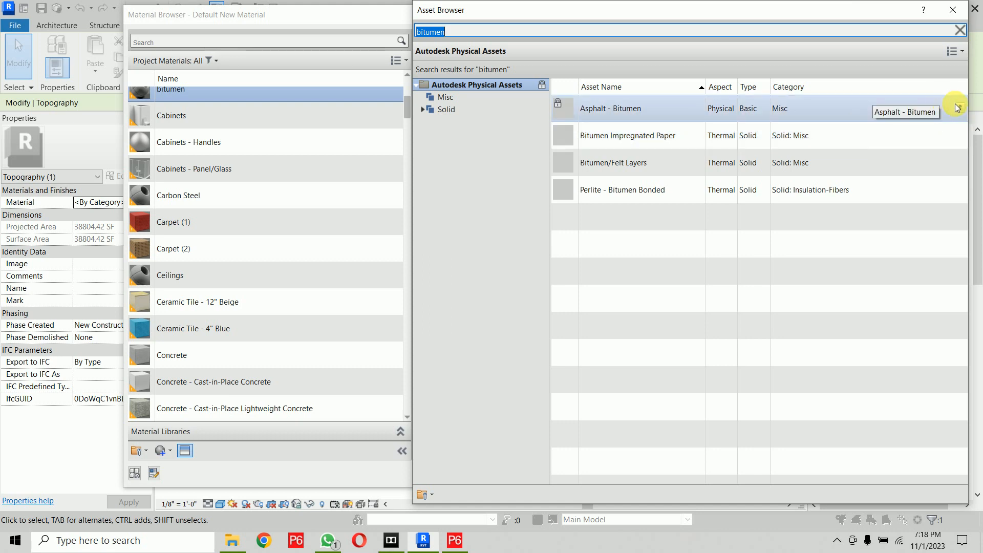
{"action": "left_click", "coordinate": [959, 109]}
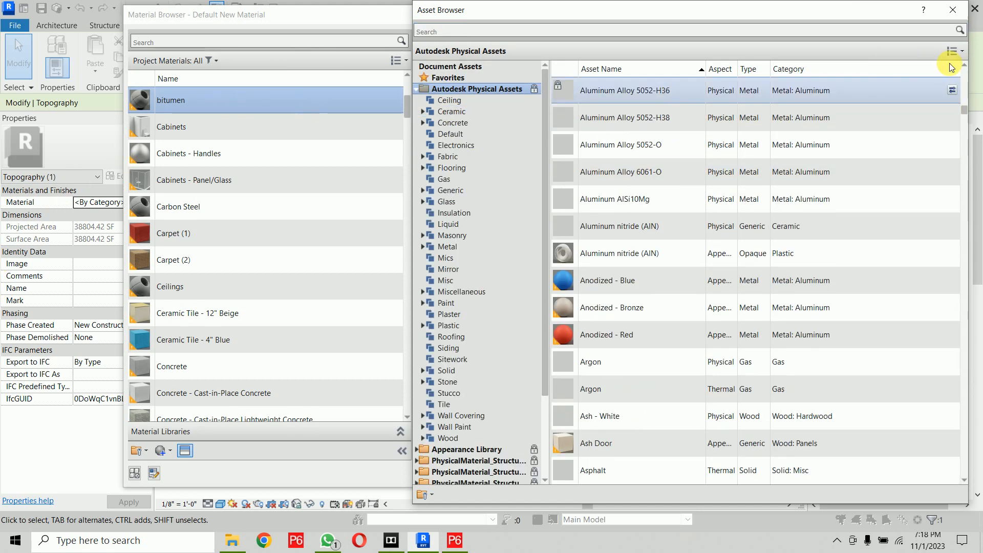
{"action": "left_click", "coordinate": [953, 11]}
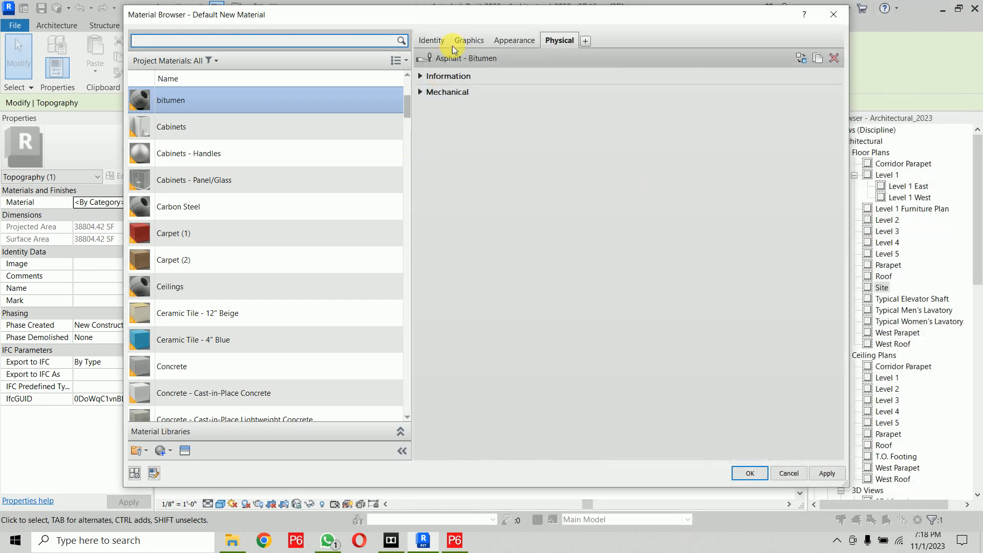
{"action": "left_click", "coordinate": [517, 41]}
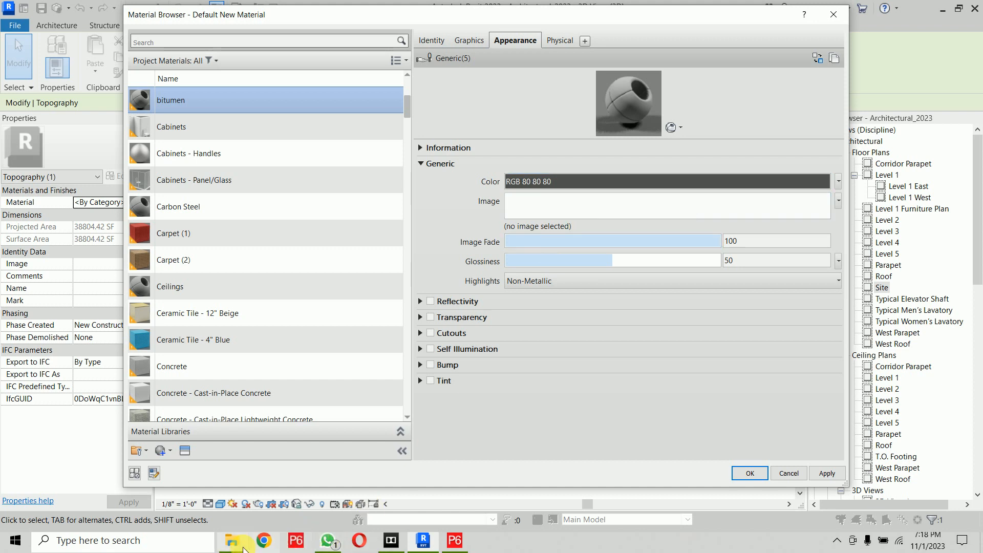
Step: Switch to Chrome, search Google for "road texture seamless" and preview the pebble and concrete road texture image
{"action": "left_click", "coordinate": [264, 540]}
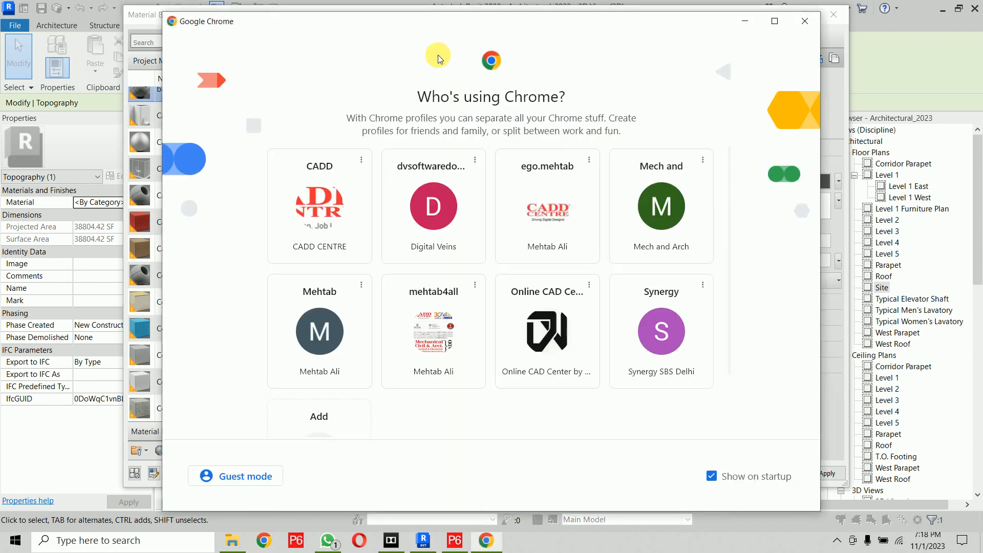
{"action": "left_click", "coordinate": [465, 345]}
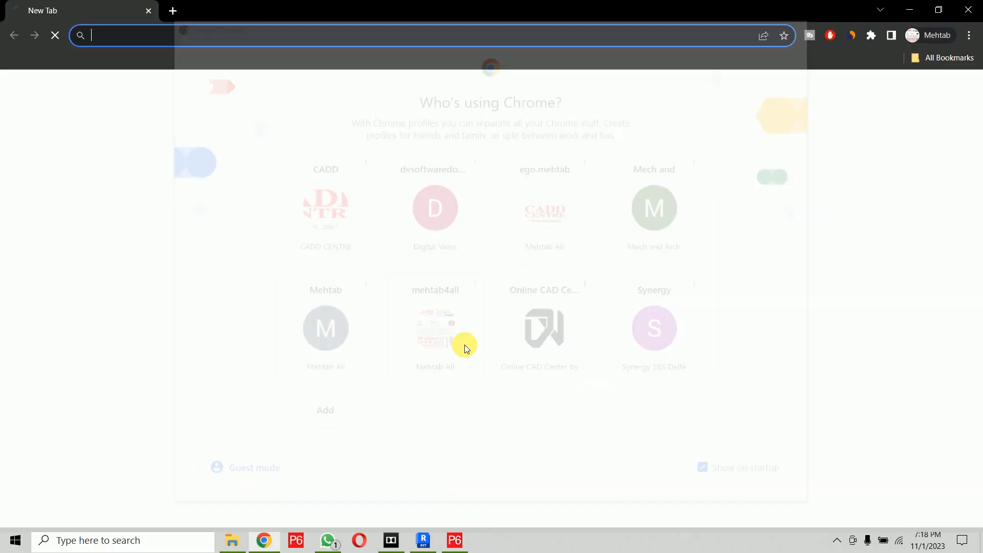
{"action": "type", "text": "google.com"}
{"action": "key", "text": "Return"}
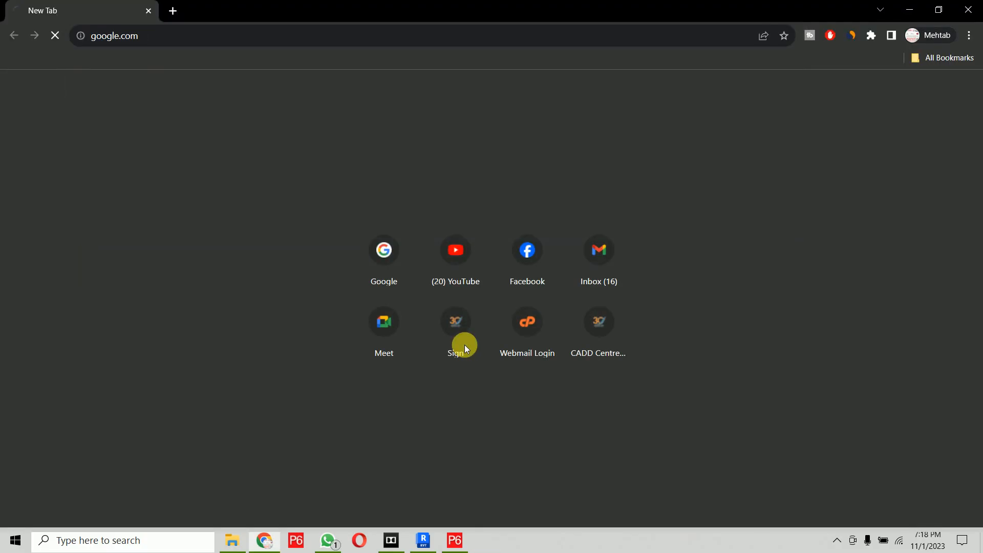
{"action": "left_click", "coordinate": [410, 241]}
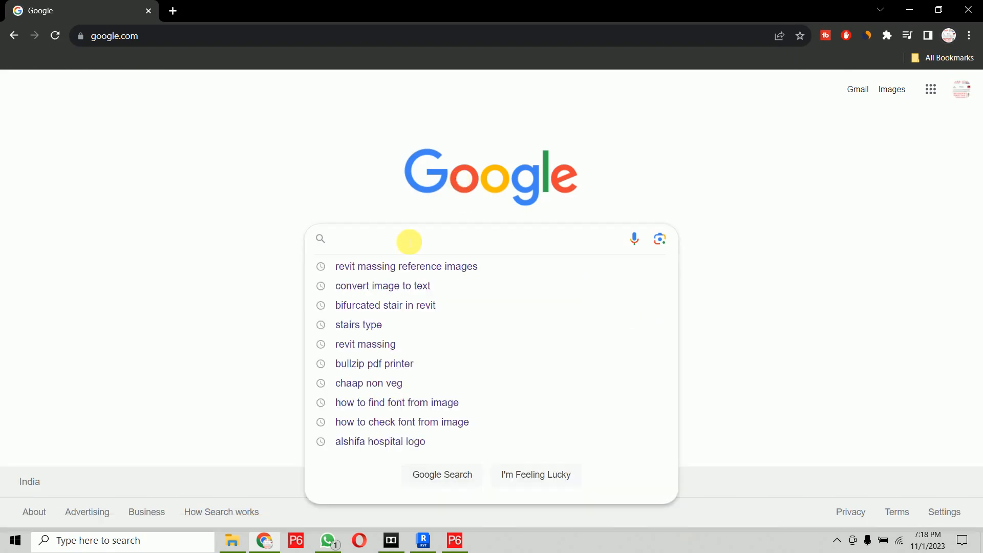
{"action": "type", "text": "road"}
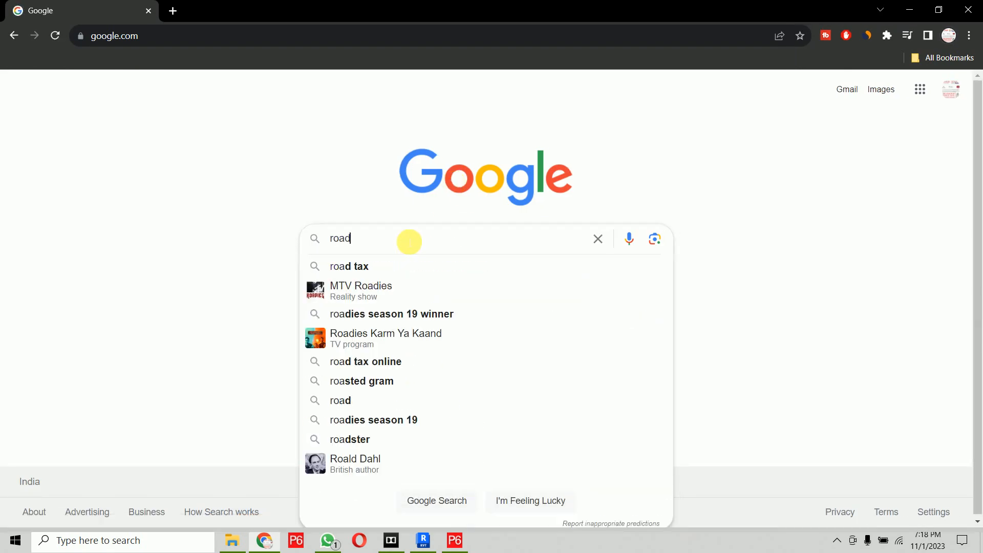
{"action": "type", "text": " texture"}
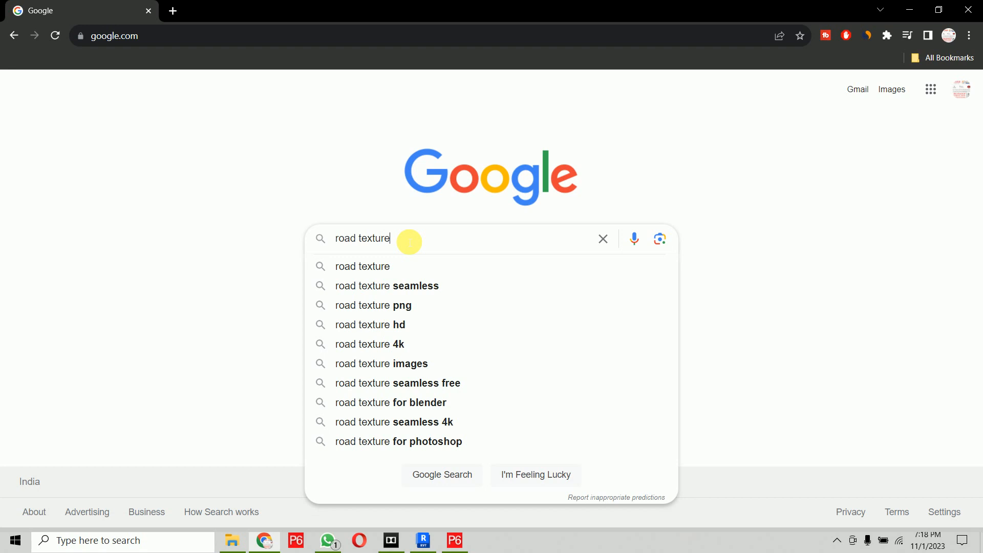
{"action": "key", "text": "Down"}
{"action": "key", "text": "Down"}
{"action": "key", "text": "Return"}
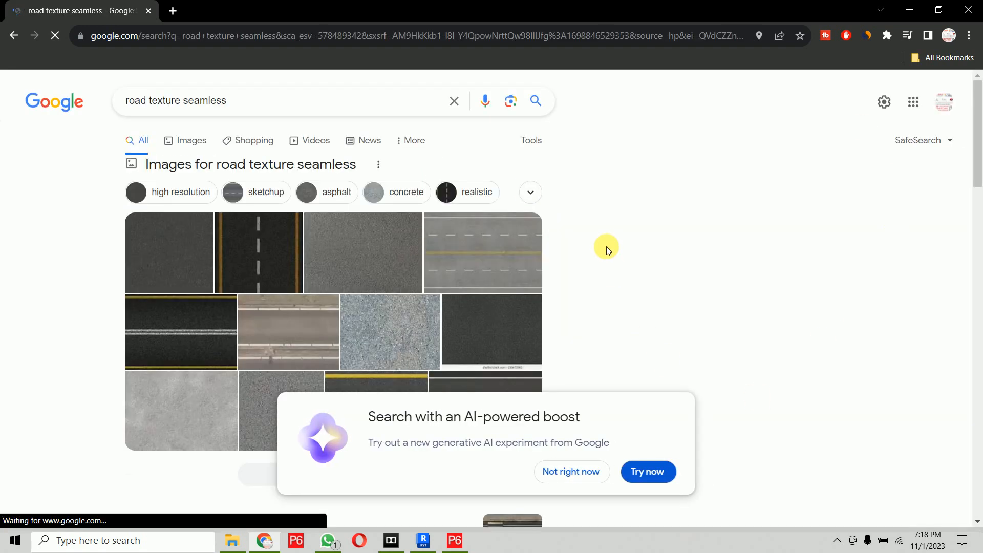
{"action": "scroll", "coordinate": [606, 247], "scroll_direction": "down", "scroll_amount": 1}
{"action": "left_click", "coordinate": [386, 271]}
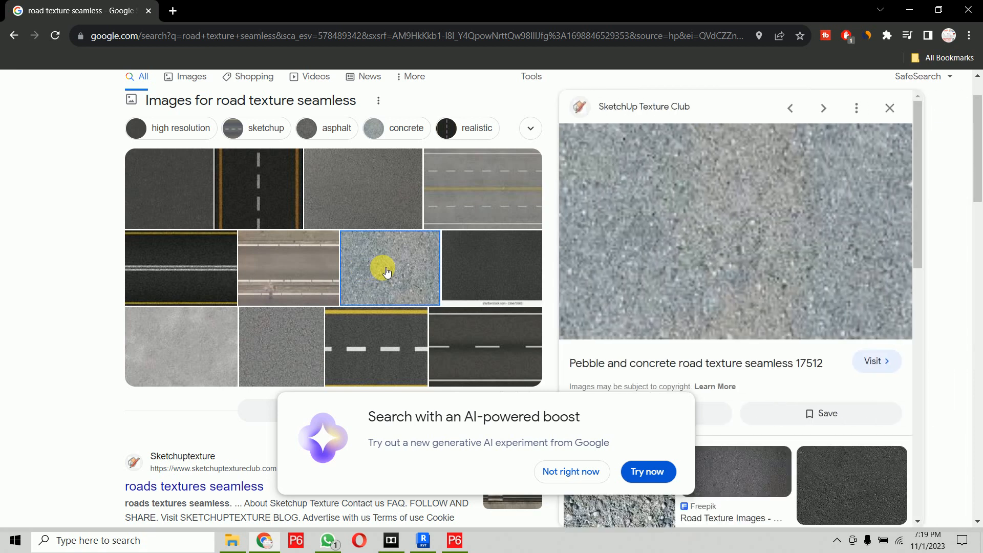
Step: Open the pebble and concrete road texture's page on SketchUp Texture Club and log in with the saved account credentials for the free download
{"action": "left_click", "coordinate": [752, 228]}
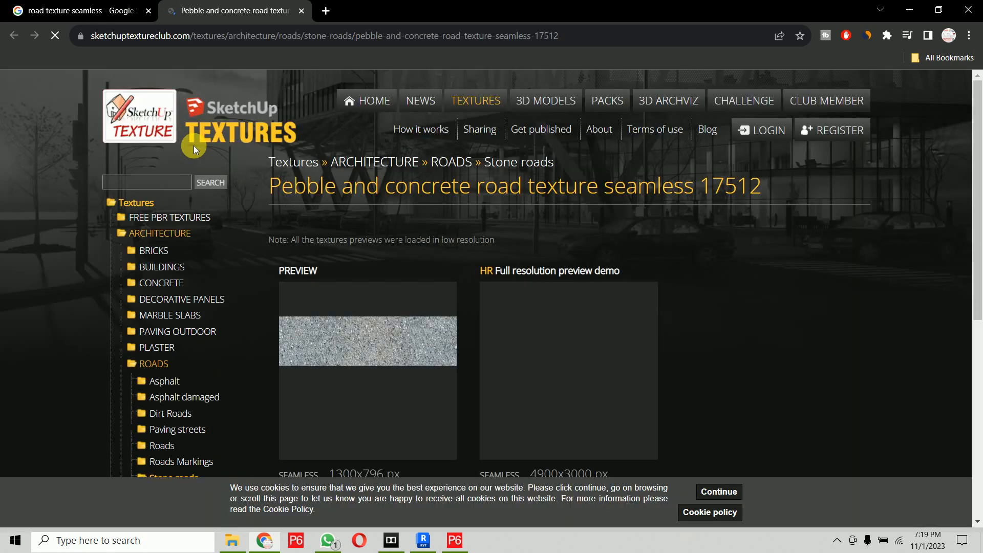
{"action": "scroll", "coordinate": [522, 307], "scroll_direction": "down", "scroll_amount": 2}
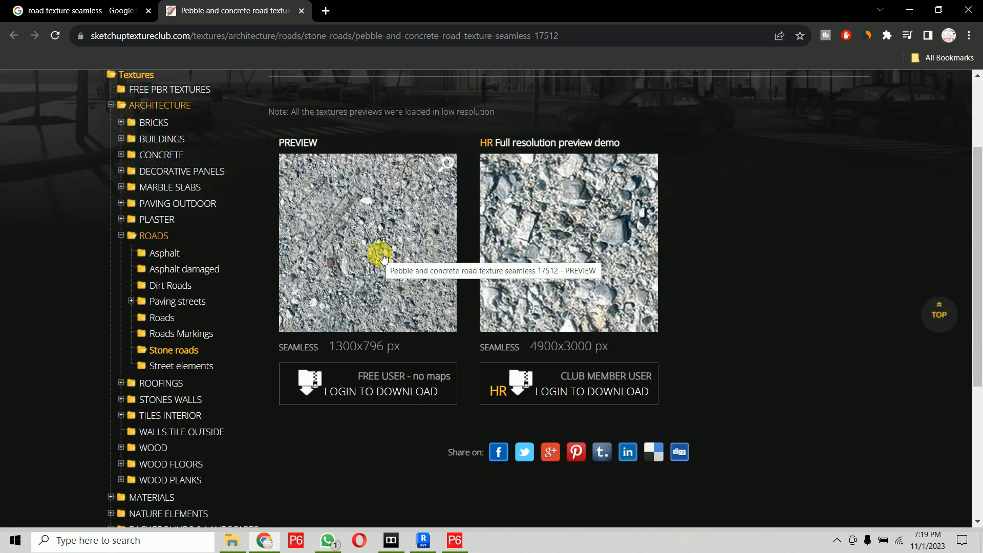
{"action": "left_click", "coordinate": [379, 396]}
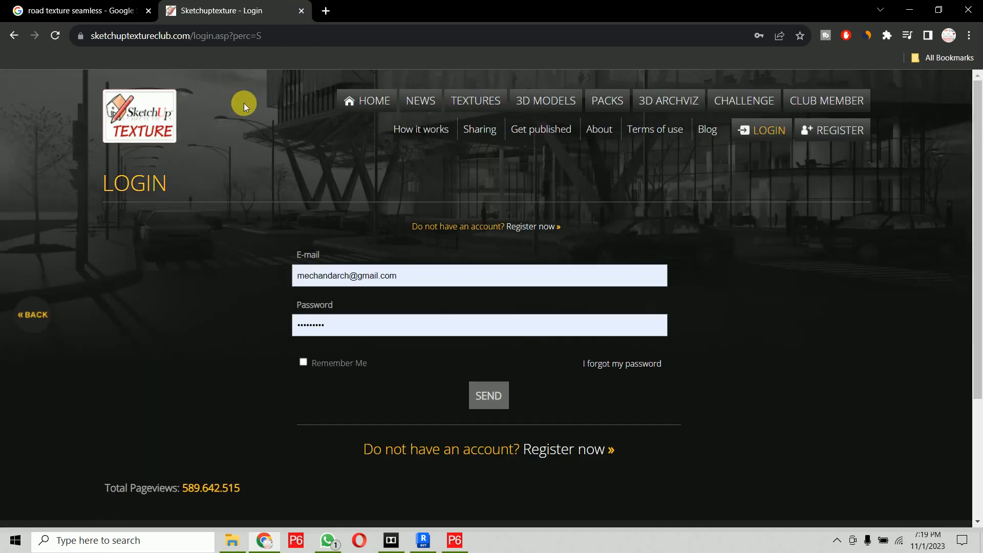
{"action": "left_click", "coordinate": [489, 397]}
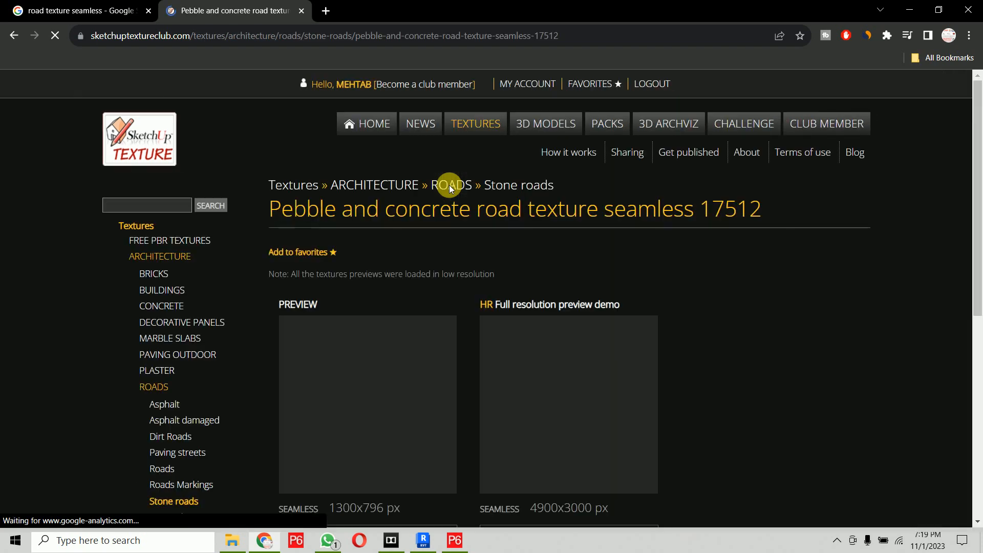
Step: Download the free-user version of the pebble and concrete road texture and show the zip file in its folder
{"action": "scroll", "coordinate": [364, 385], "scroll_direction": "down", "scroll_amount": 3}
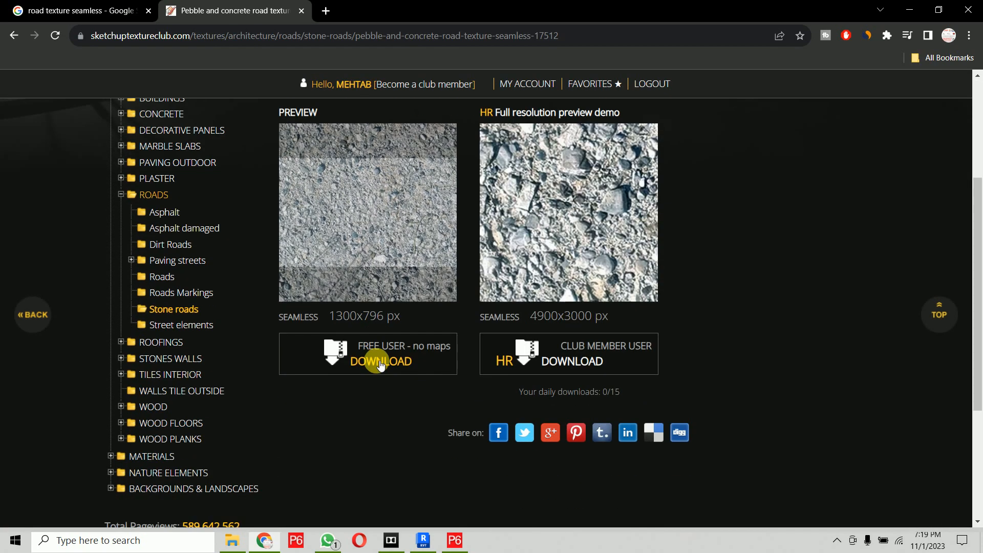
{"action": "left_click", "coordinate": [376, 361]}
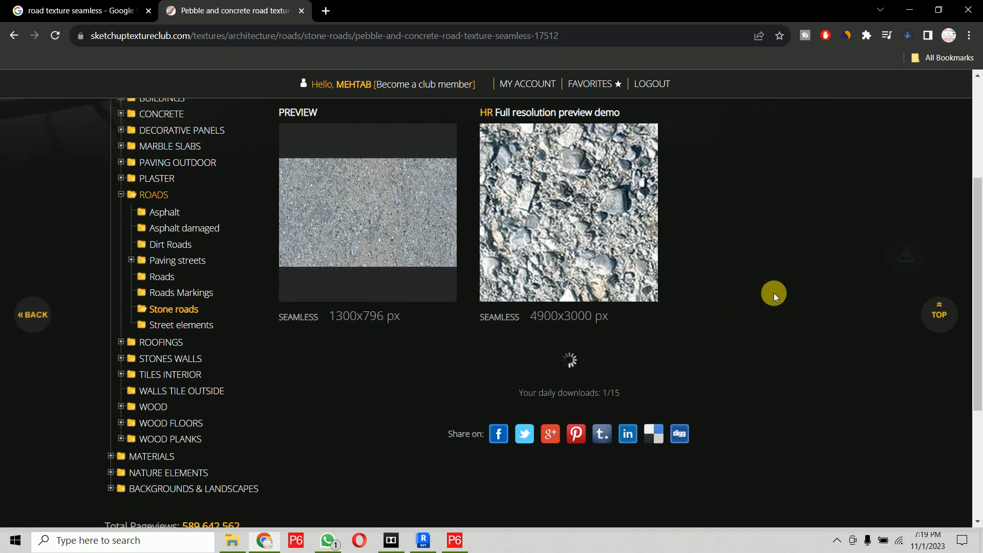
{"action": "left_click", "coordinate": [908, 36]}
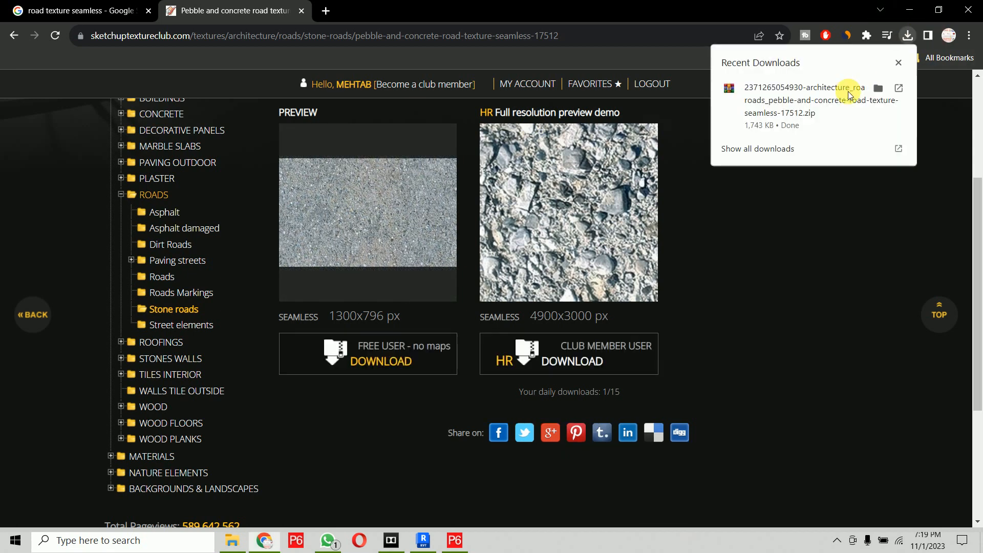
{"action": "left_click", "coordinate": [879, 90]}
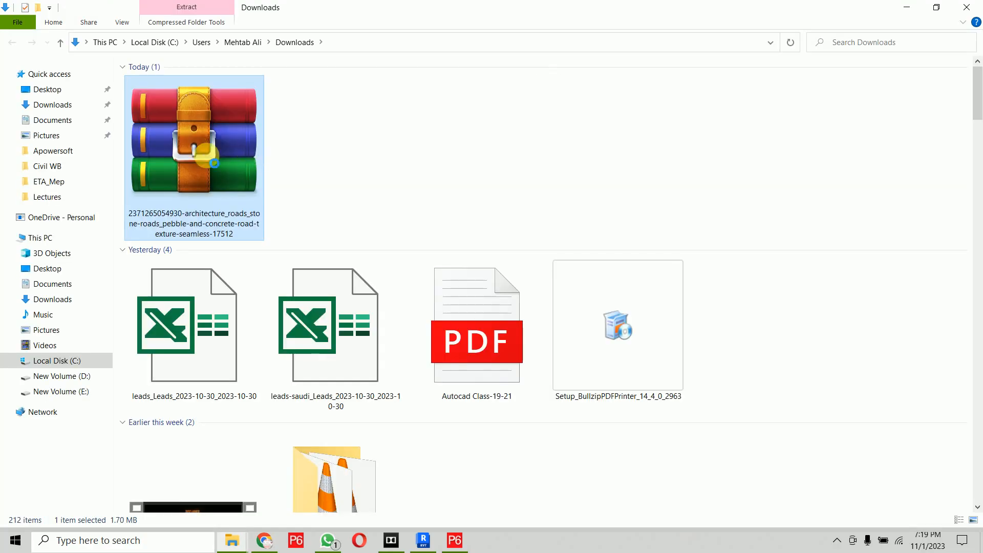
Step: Extract the downloaded texture archive in the Downloads folder and select the road texture image inside the extracted folder
{"action": "right_click", "coordinate": [214, 163]}
{"action": "left_click", "coordinate": [288, 226]}
{"action": "double_click", "coordinate": [325, 162]}
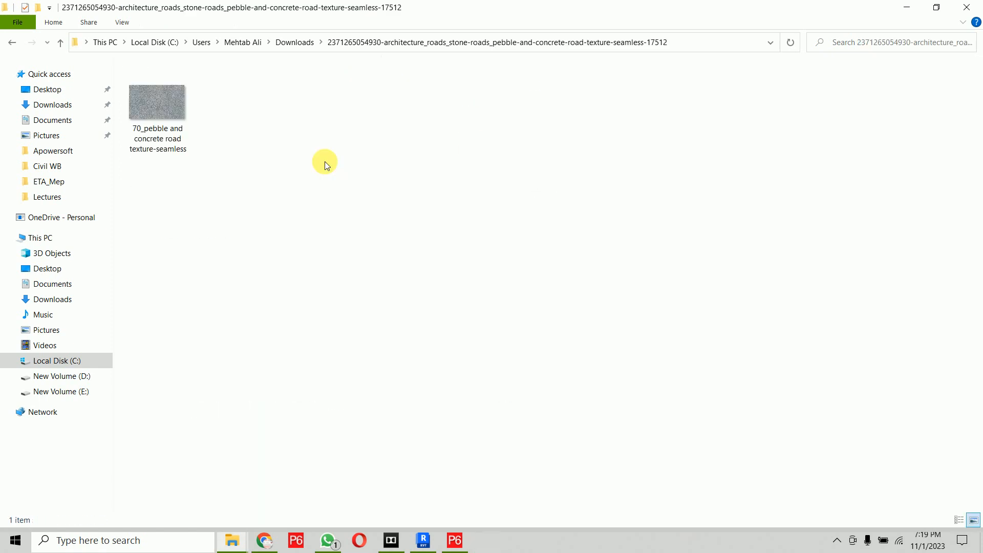
{"action": "left_click", "coordinate": [152, 110]}
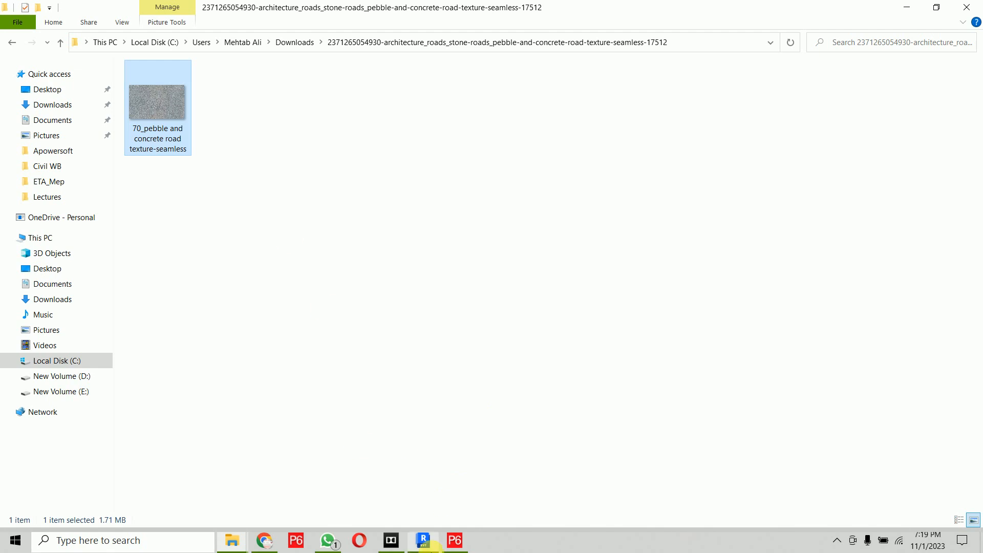
Step: Switch to Revit, load 70_pebble and concrete road texture-seamless.jpg as the bitumen material's appearance image, and enlarge the material preview
{"action": "left_click", "coordinate": [423, 540]}
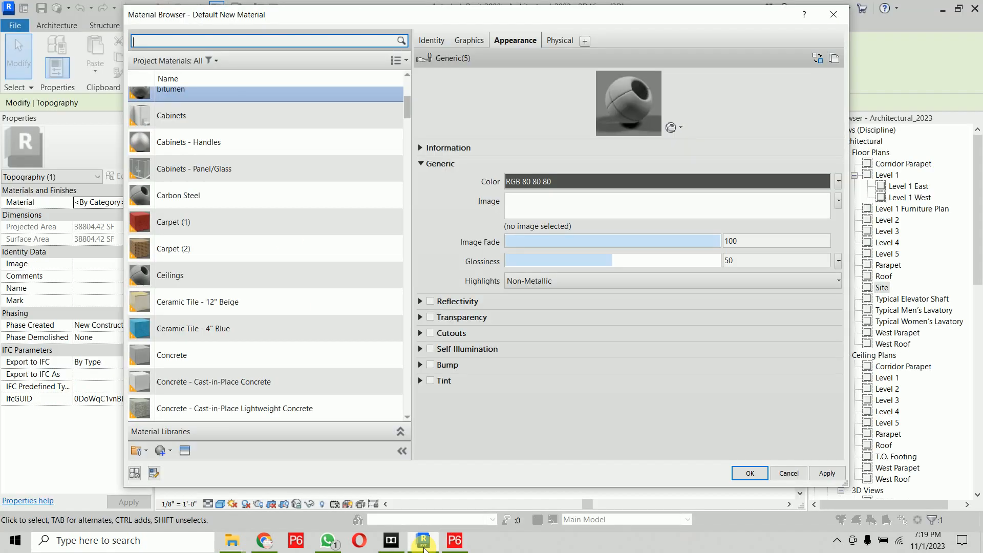
{"action": "left_click", "coordinate": [541, 228]}
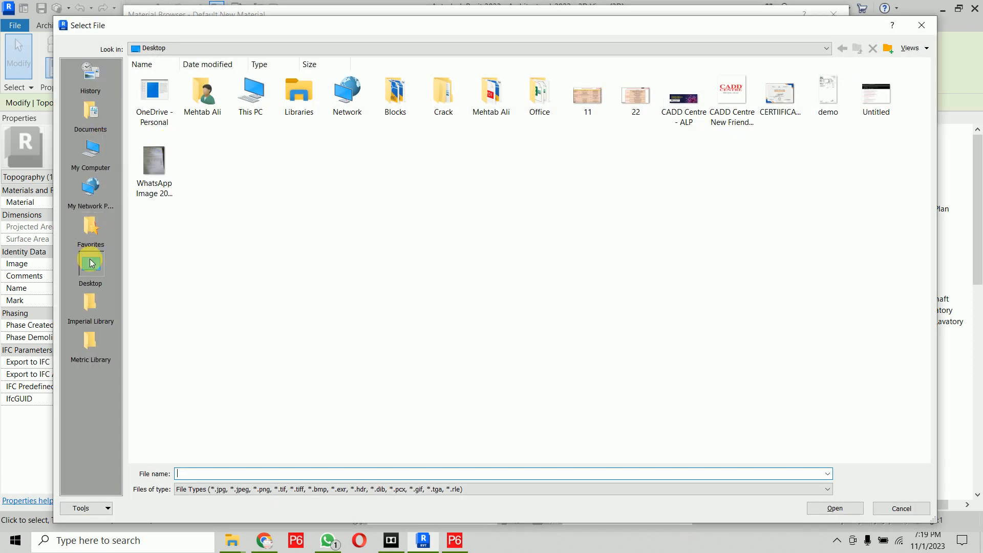
{"action": "double_click", "coordinate": [204, 108]}
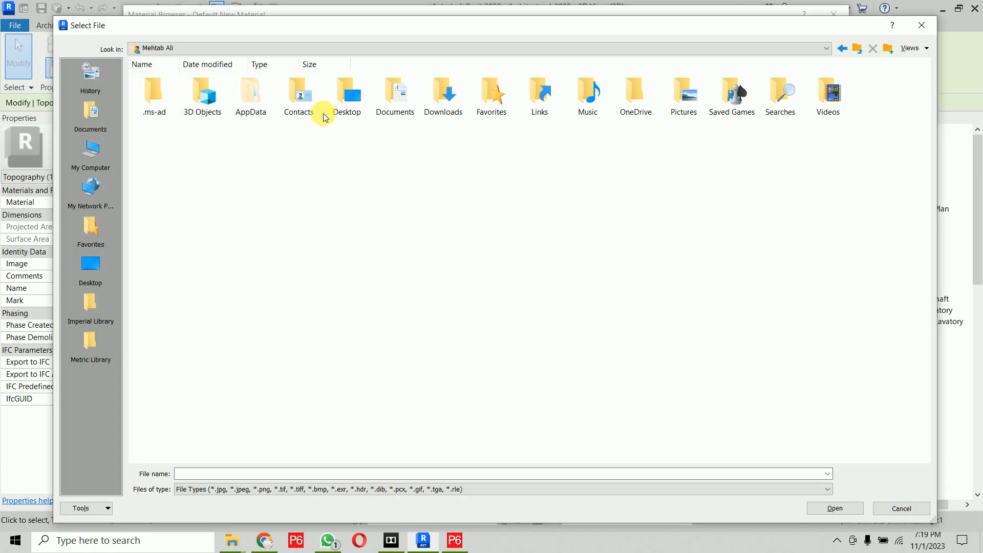
{"action": "double_click", "coordinate": [443, 94]}
{"action": "double_click", "coordinate": [154, 92]}
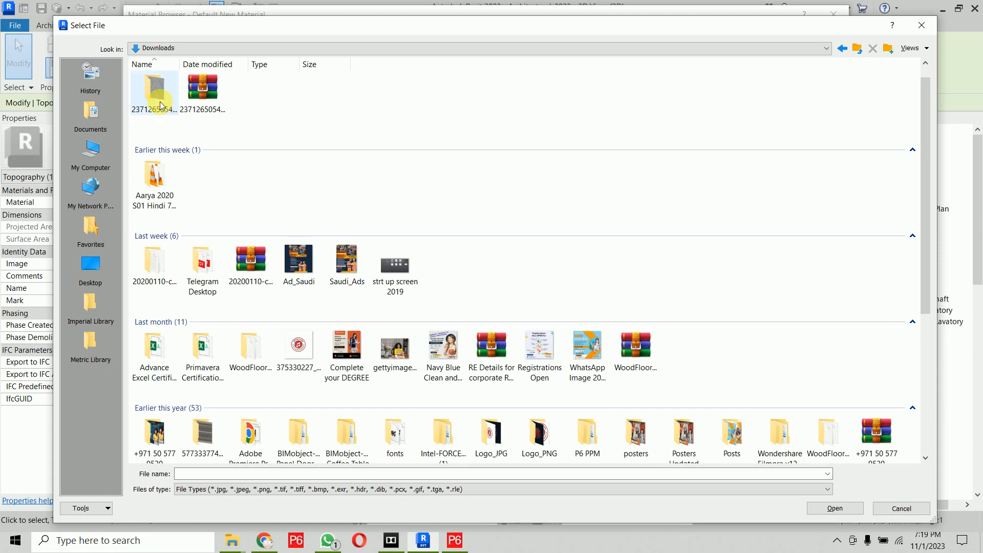
{"action": "double_click", "coordinate": [162, 109]}
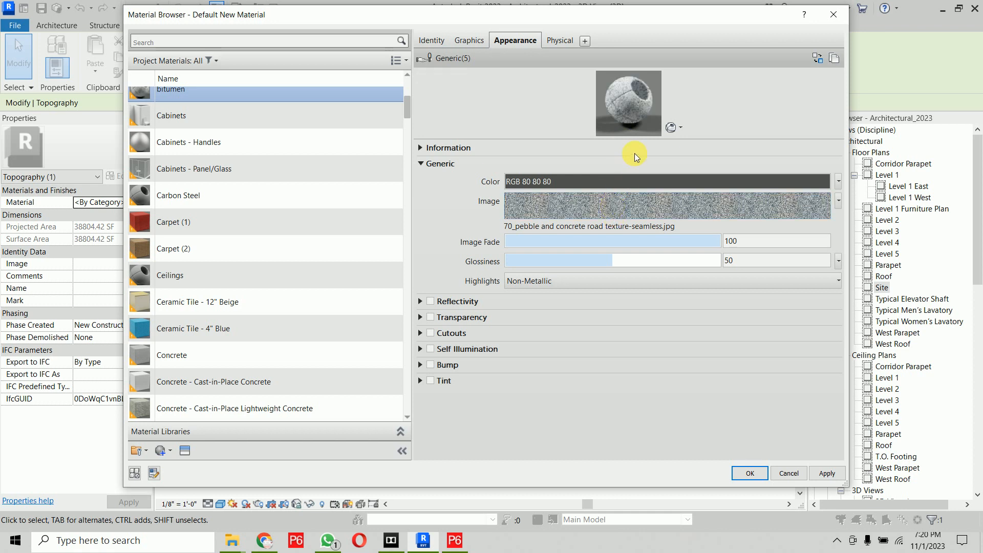
{"action": "left_click_drag", "start_coordinate": [635, 144], "coordinate": [633, 214]}
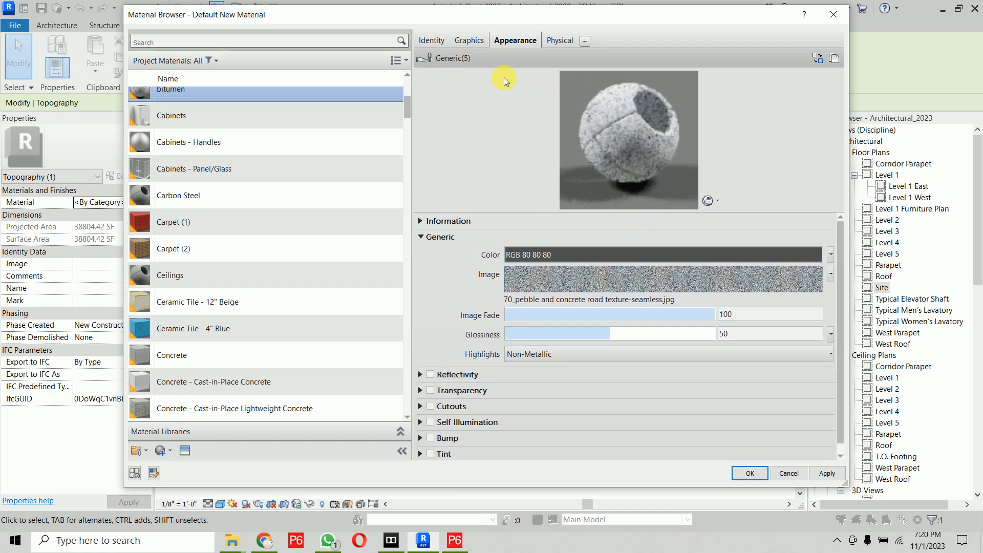
Step: Enable Use Render Appearance for the bitumen material's shading and assign the material to the subregion
{"action": "left_click", "coordinate": [468, 41]}
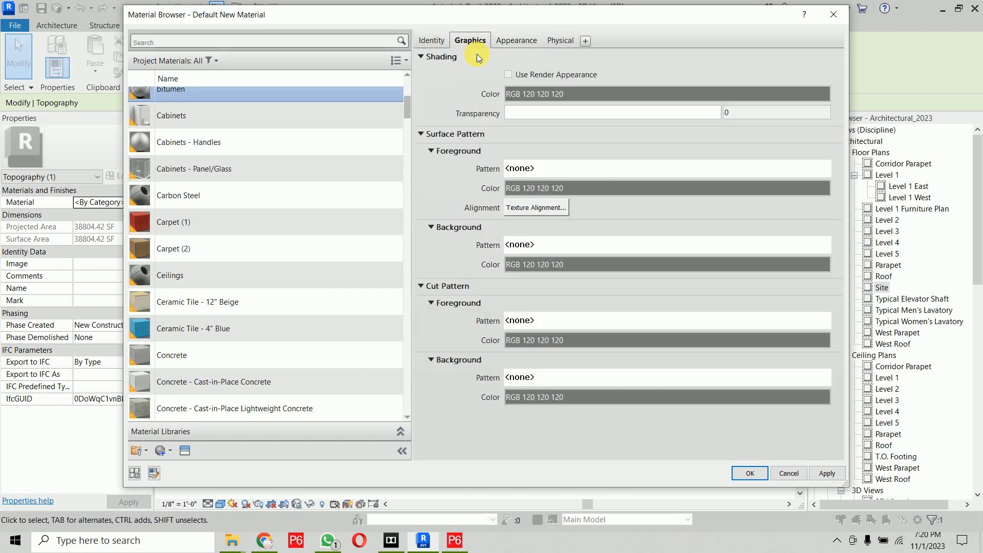
{"action": "left_click", "coordinate": [524, 75]}
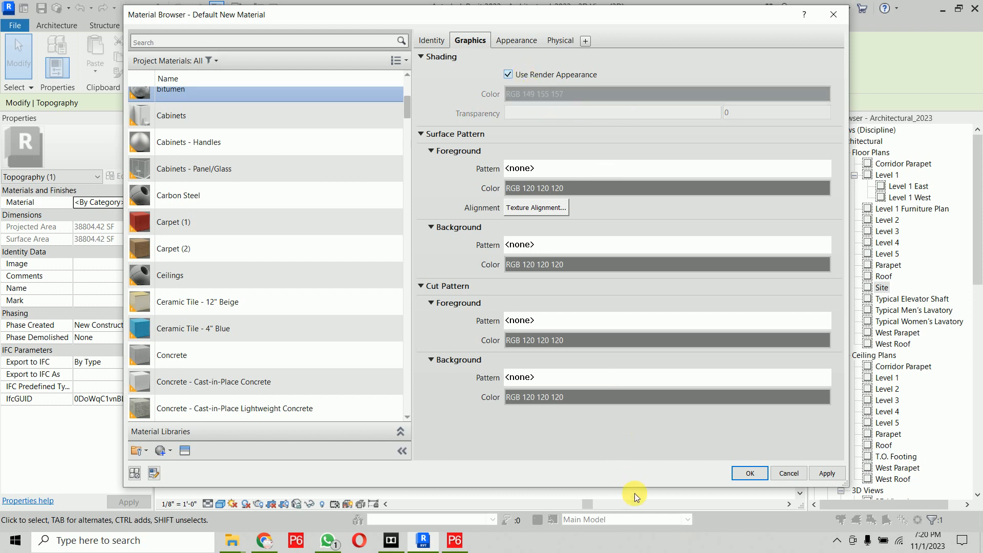
{"action": "left_click", "coordinate": [749, 473]}
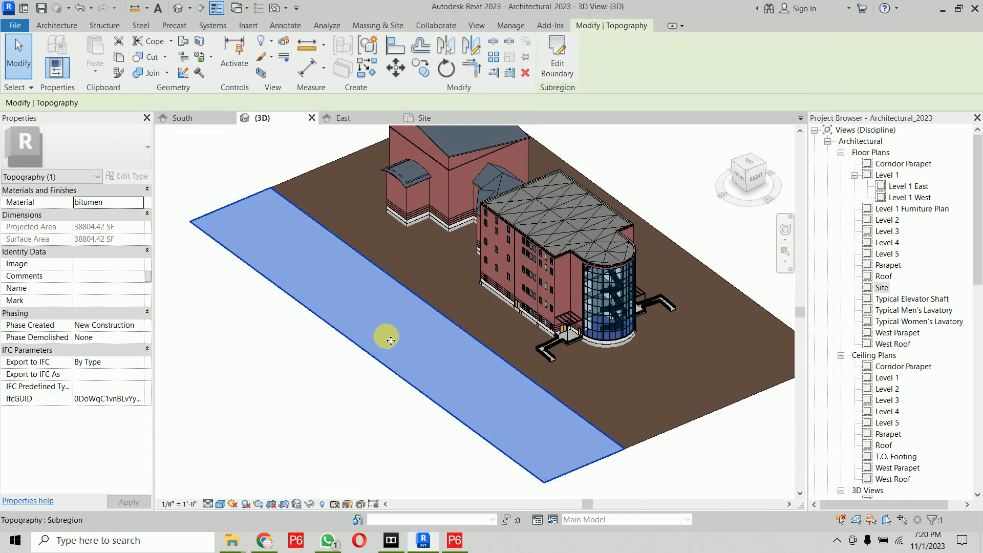
{"action": "left_click", "coordinate": [204, 357]}
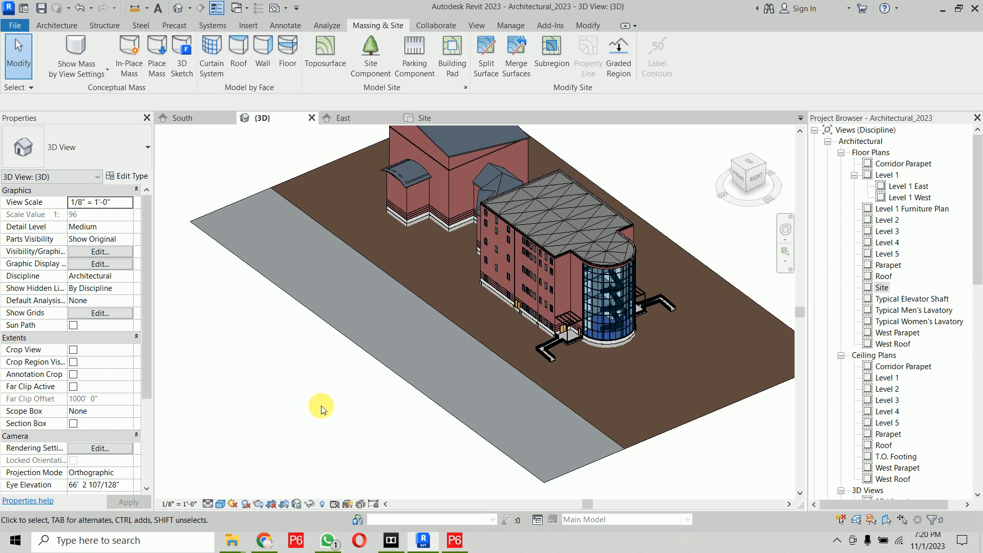
Step: Display the 3D view in the Realistic visual style, examine the road texture on the subregion up close, and fit the whole model in view
{"action": "middle_click_drag", "start_coordinate": [320, 406], "coordinate": [224, 353]}
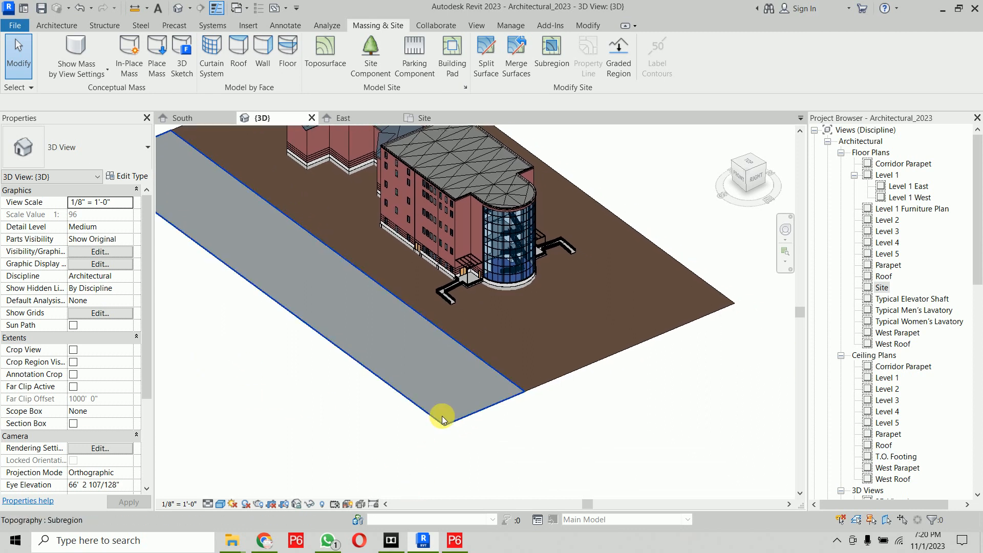
{"action": "scroll", "coordinate": [412, 413], "scroll_direction": "up", "scroll_amount": 3}
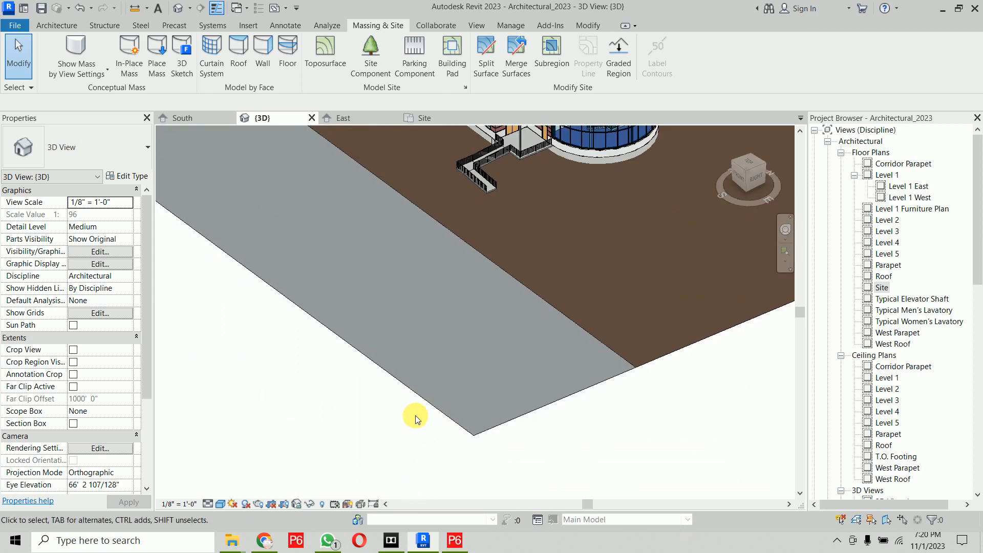
{"action": "left_click", "coordinate": [220, 503]}
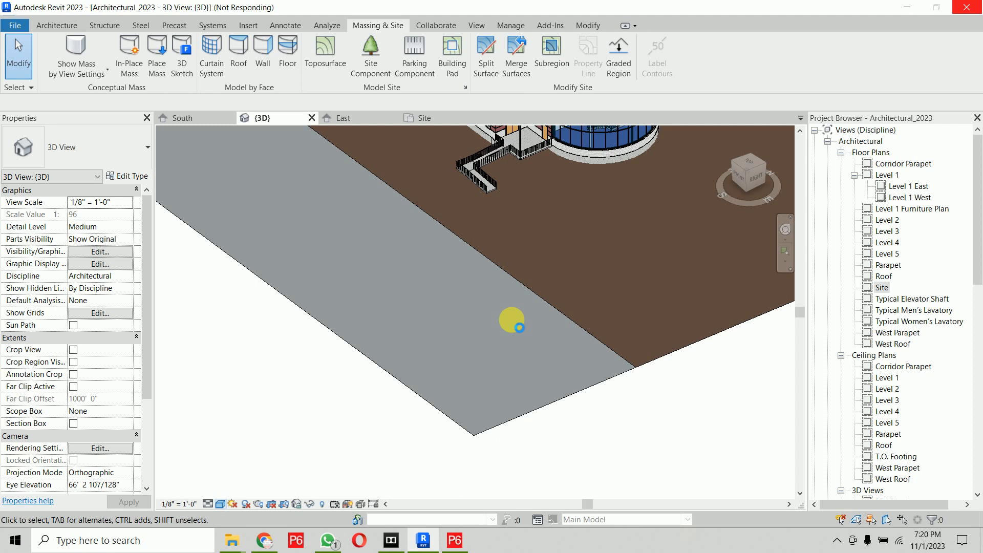
{"action": "scroll", "coordinate": [547, 380], "scroll_direction": "up", "scroll_amount": 5}
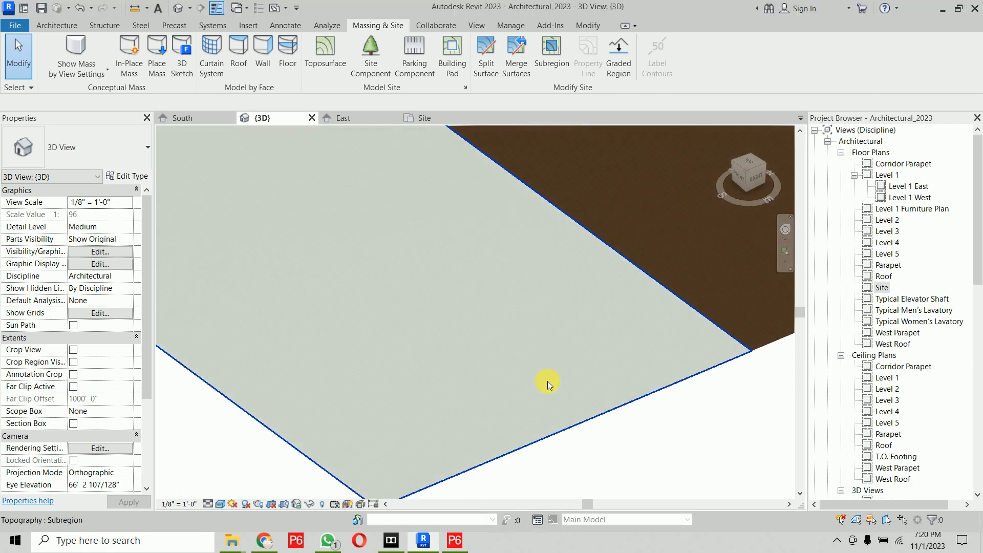
{"action": "scroll", "coordinate": [545, 383], "scroll_direction": "up", "scroll_amount": 6}
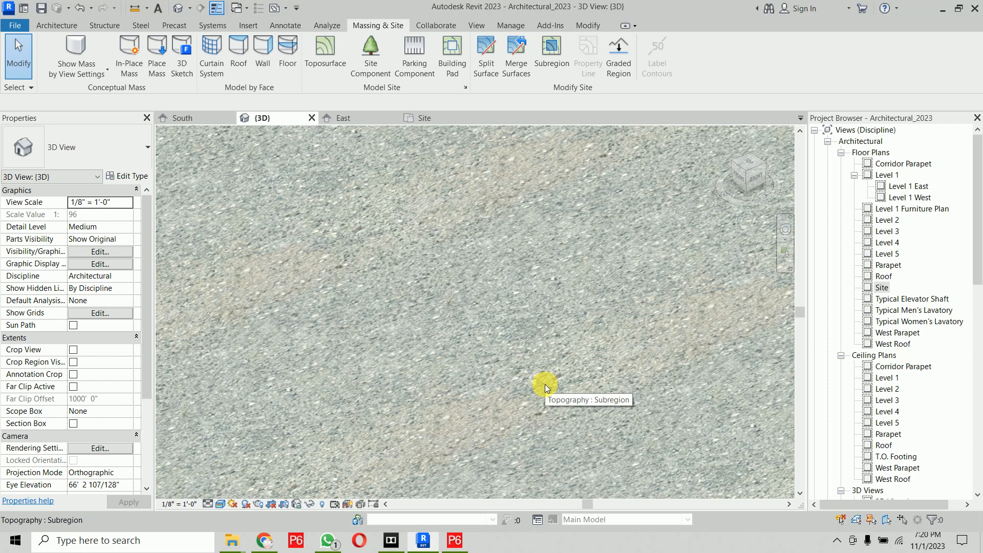
{"action": "scroll", "coordinate": [545, 387], "scroll_direction": "down", "scroll_amount": 6}
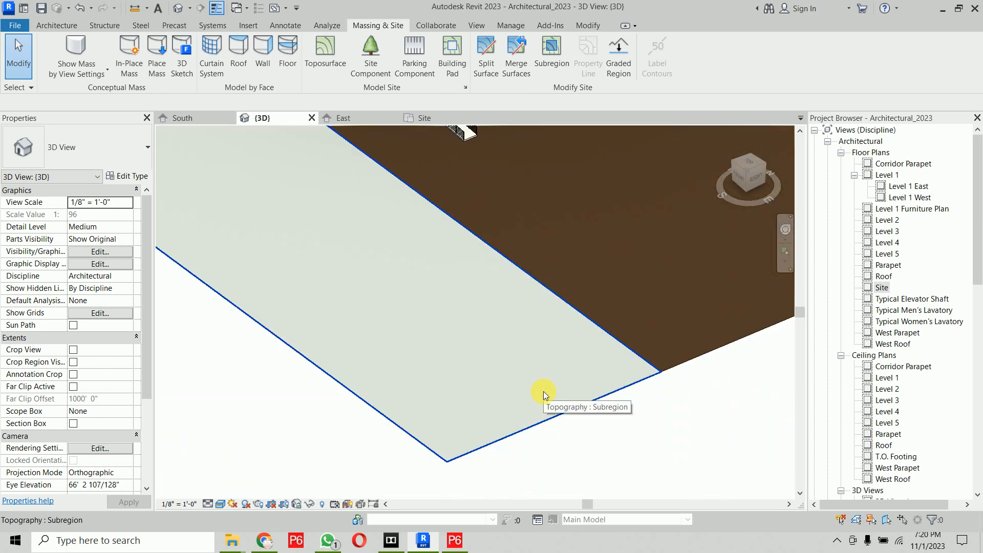
{"action": "scroll", "coordinate": [542, 391], "scroll_direction": "down", "scroll_amount": 2}
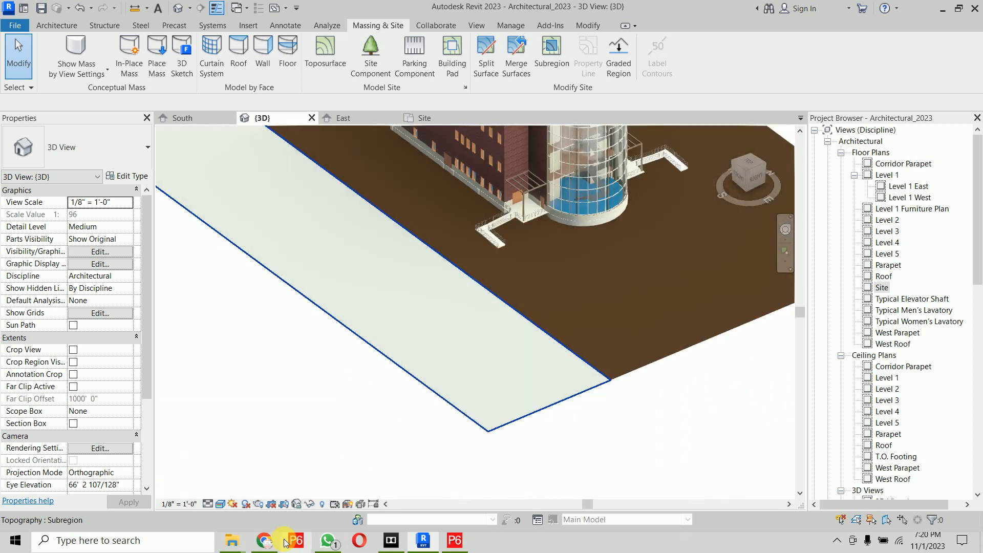
{"action": "key", "text": "z"}
{"action": "key", "text": "f"}
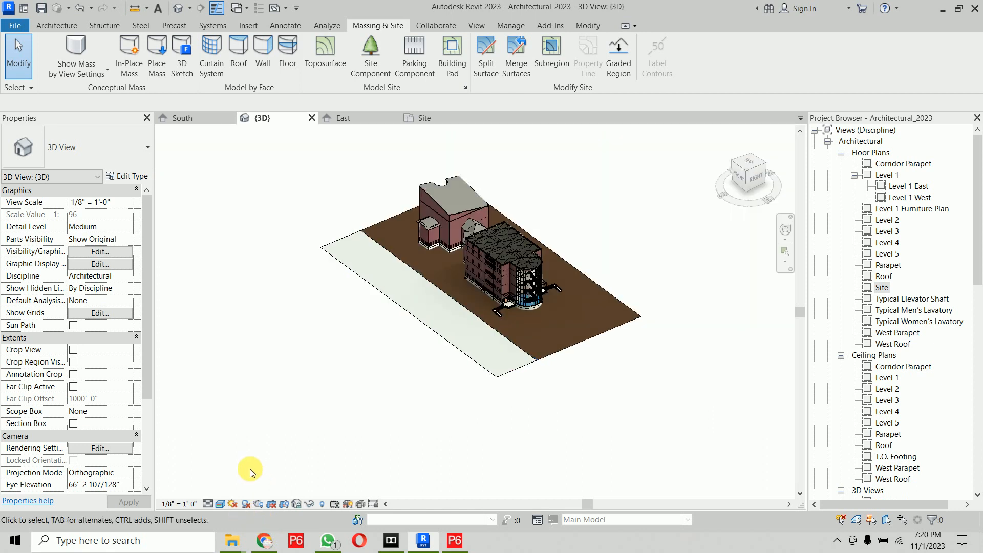
Step: Set the 3D view's visual style to Consistent Colors and view the model from the front, slightly above
{"action": "left_click", "coordinate": [220, 503]}
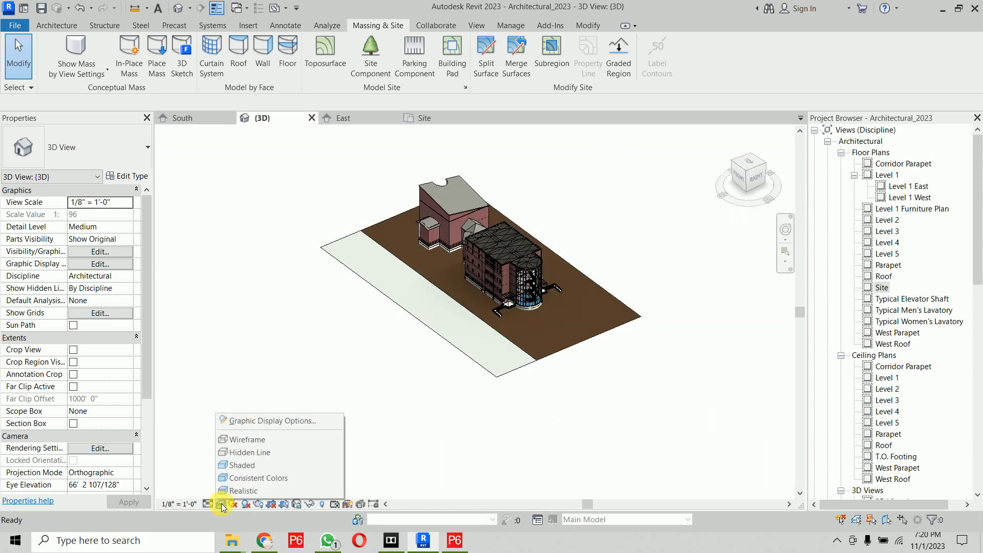
{"action": "left_click", "coordinate": [251, 478]}
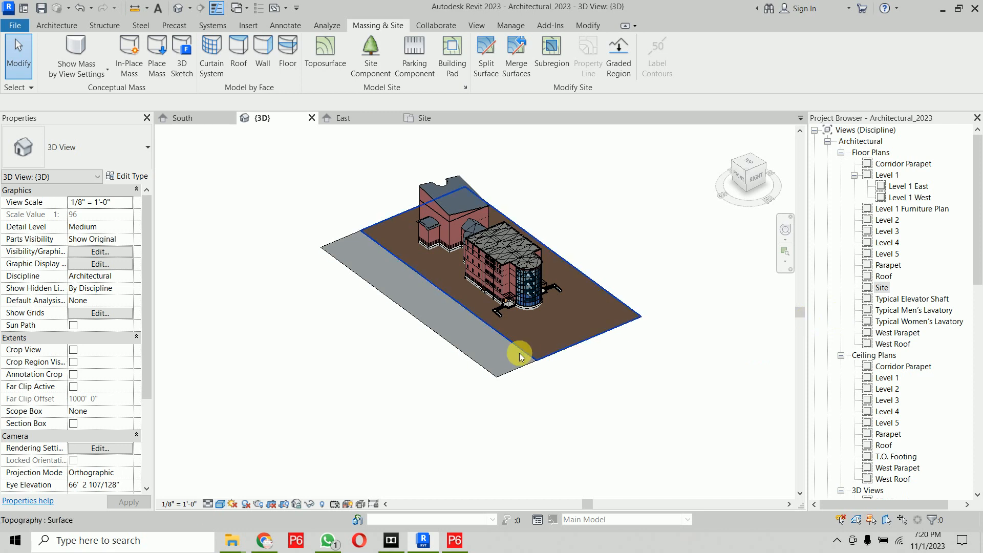
{"action": "middle_click_drag", "start_coordinate": [519, 357], "coordinate": [530, 421], "text": "shift"}
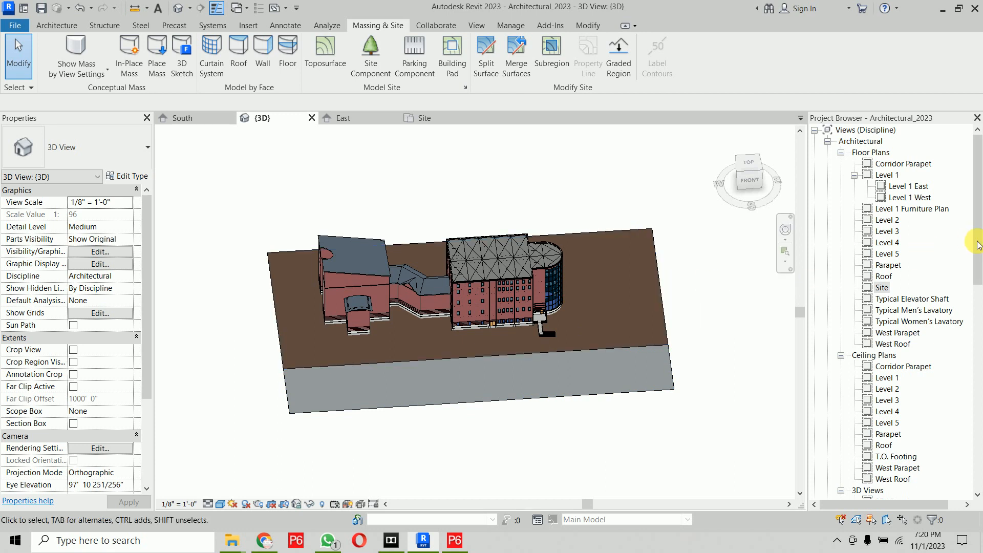
Step: In the Site plan, sketch a rectangular subregion of about 17,664 SF from the toposurface's northeast corner, east of the building
{"action": "double_click", "coordinate": [881, 288]}
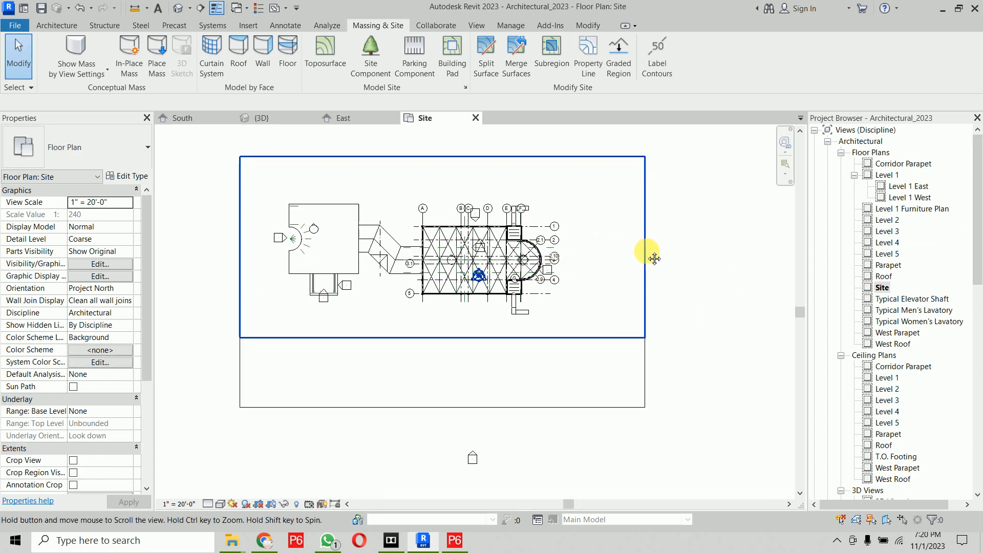
{"action": "left_click", "coordinate": [328, 54]}
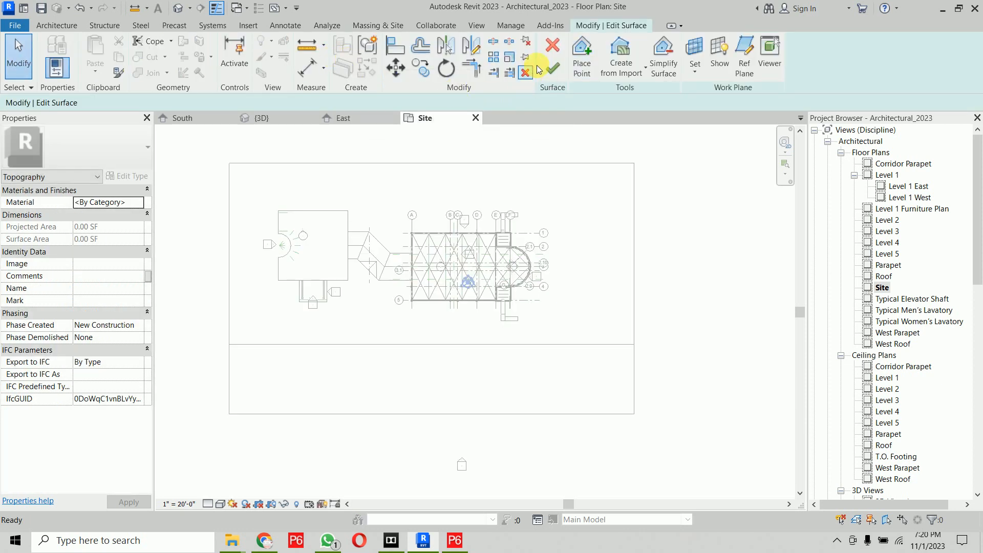
{"action": "left_click", "coordinate": [553, 68]}
{"action": "left_click", "coordinate": [552, 69]}
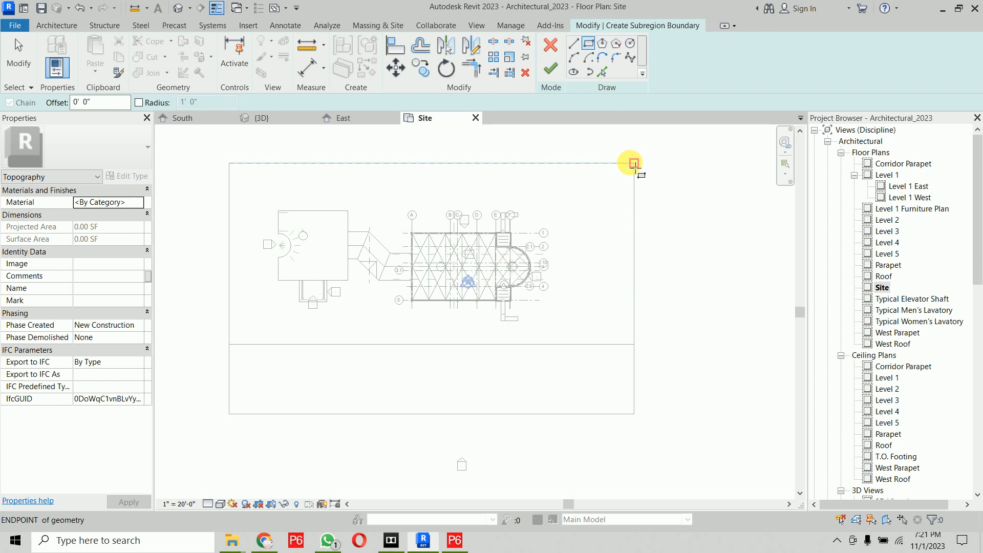
{"action": "left_click", "coordinate": [634, 163]}
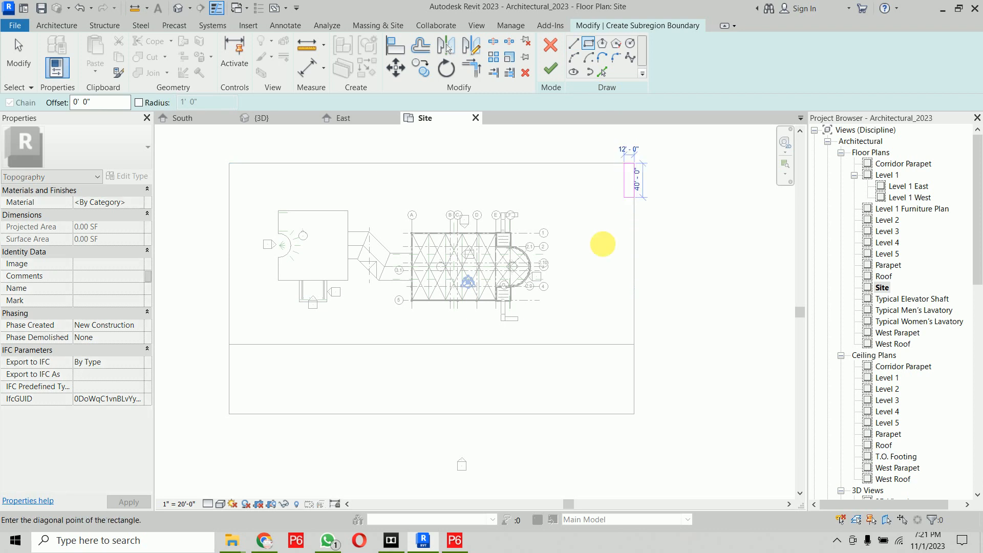
{"action": "left_click", "coordinate": [557, 324]}
{"action": "left_click", "coordinate": [550, 69]}
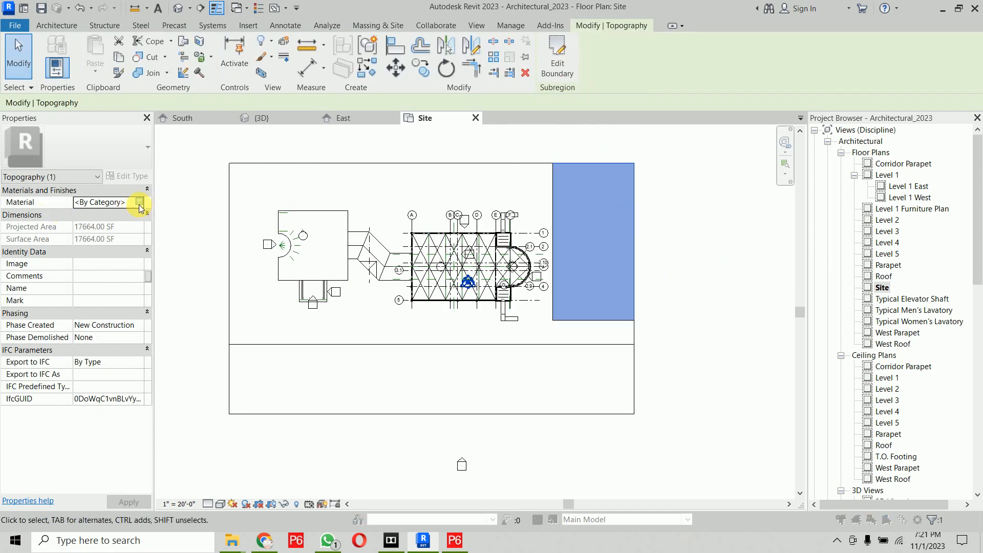
Step: Create a new material for the selected subregion and name it grass
{"action": "left_click", "coordinate": [139, 202]}
{"action": "left_click", "coordinate": [170, 453]}
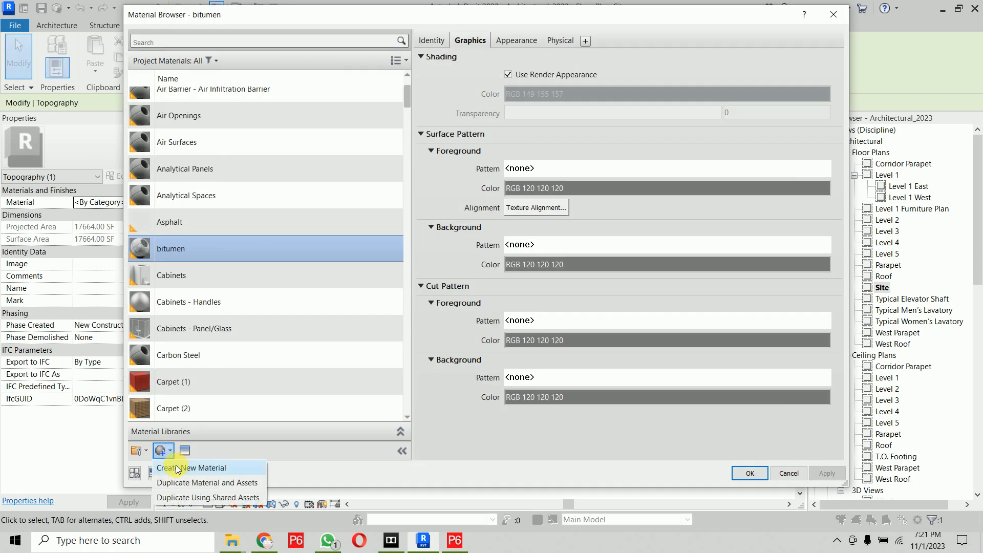
{"action": "left_click", "coordinate": [176, 464]}
{"action": "right_click", "coordinate": [217, 253]}
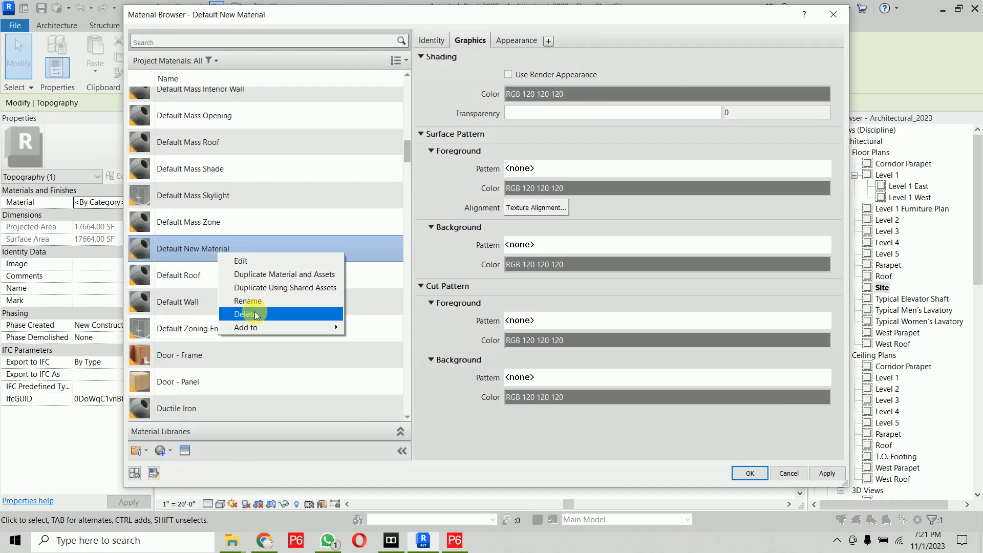
{"action": "left_click", "coordinate": [255, 306]}
{"action": "type", "text": "grass"}
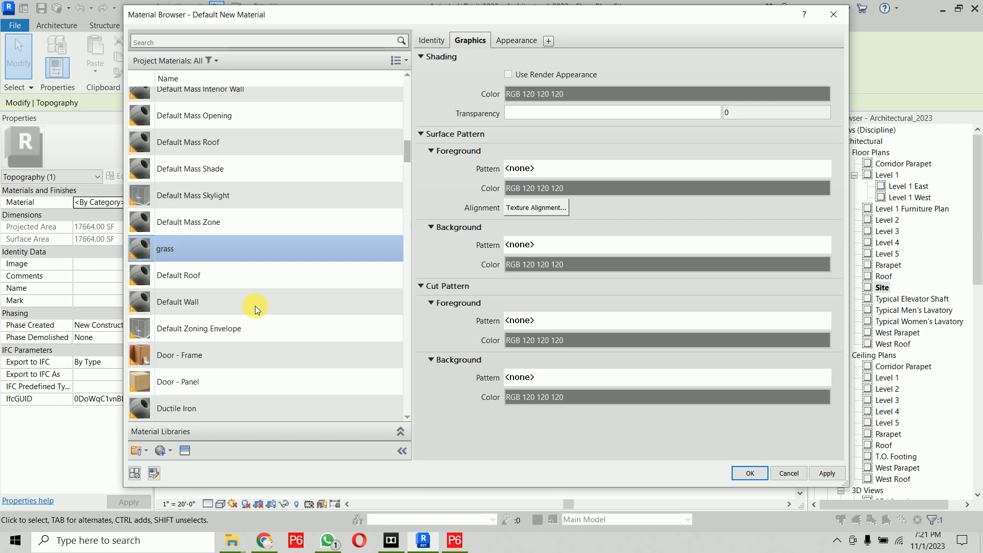
{"action": "key", "text": "Return"}
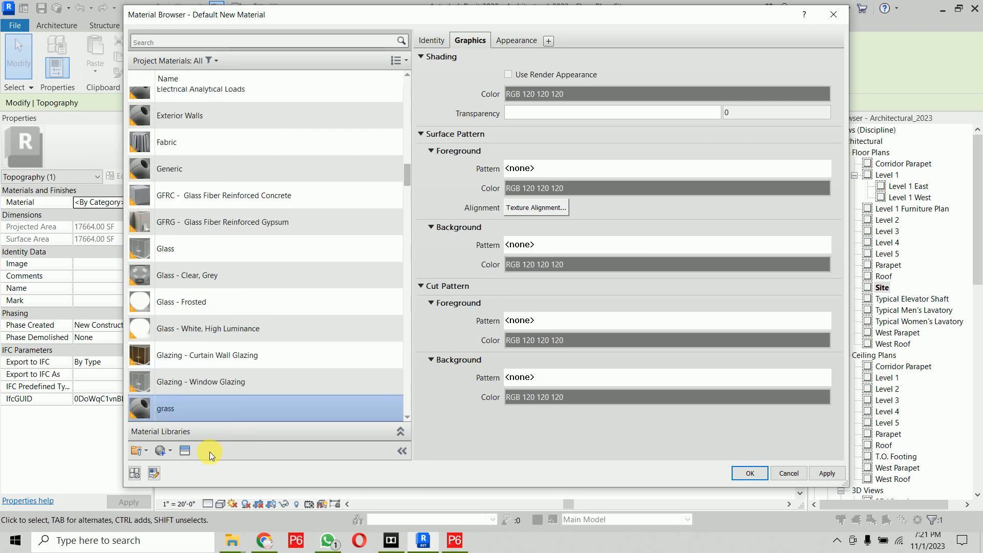
Step: Find the Site - Grass (1) appearance asset, apply it to the grass material, and assign the material to the subregion
{"action": "left_click", "coordinate": [185, 450]}
{"action": "left_click", "coordinate": [682, 32]}
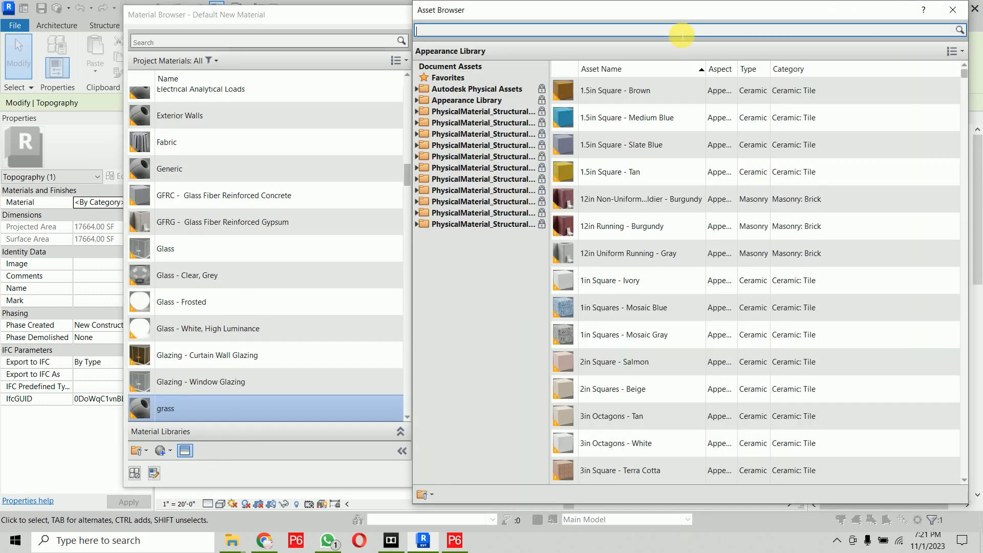
{"action": "key", "text": "Return"}
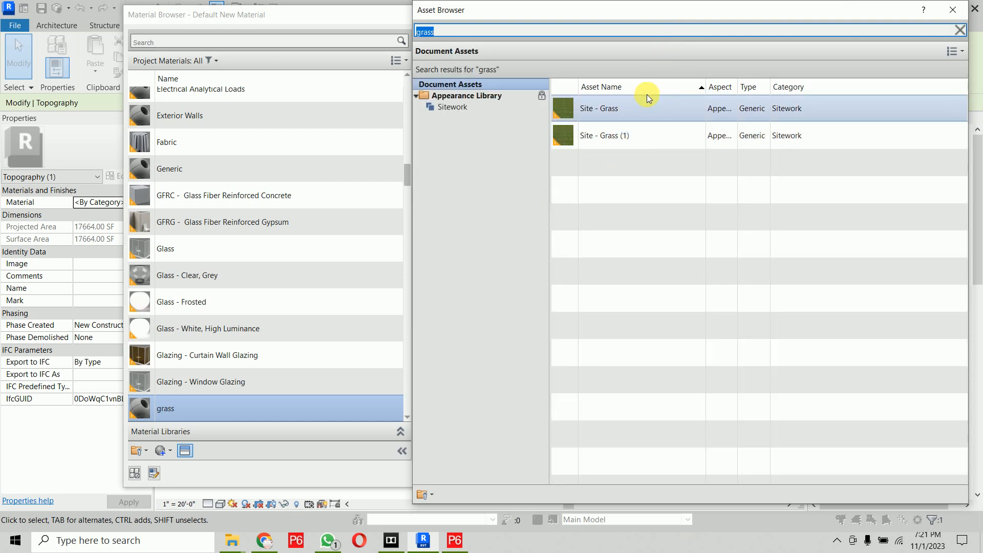
{"action": "left_click", "coordinate": [601, 140]}
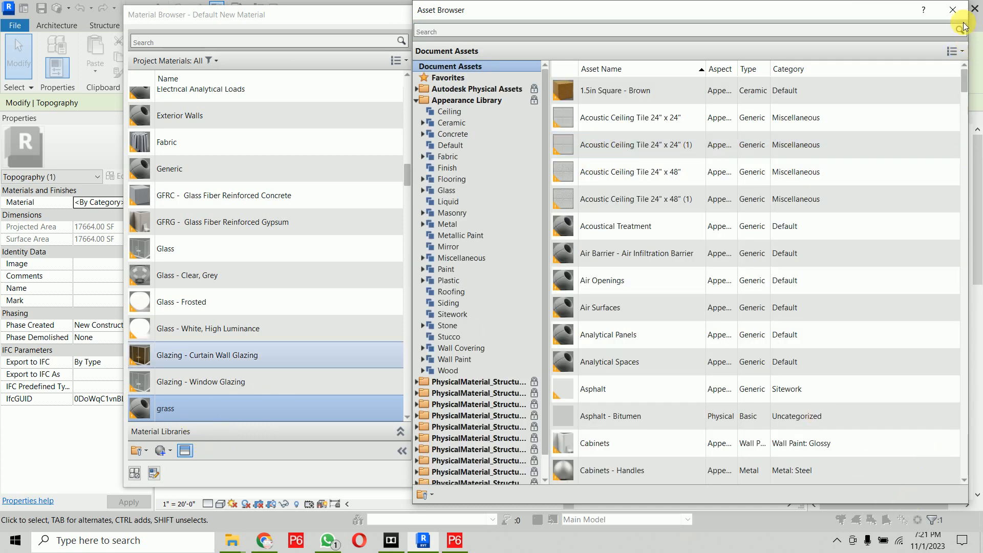
{"action": "left_click", "coordinate": [952, 10]}
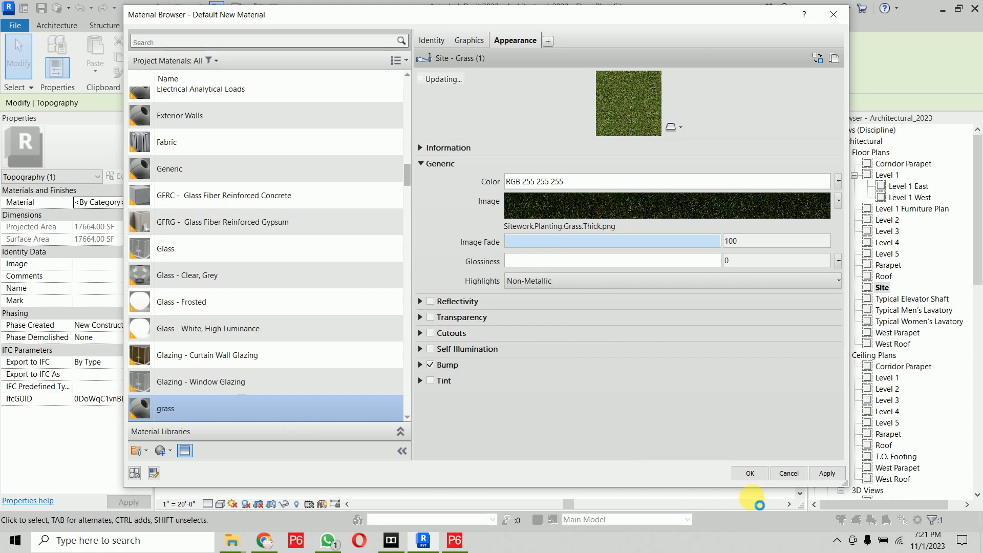
{"action": "left_click", "coordinate": [758, 474]}
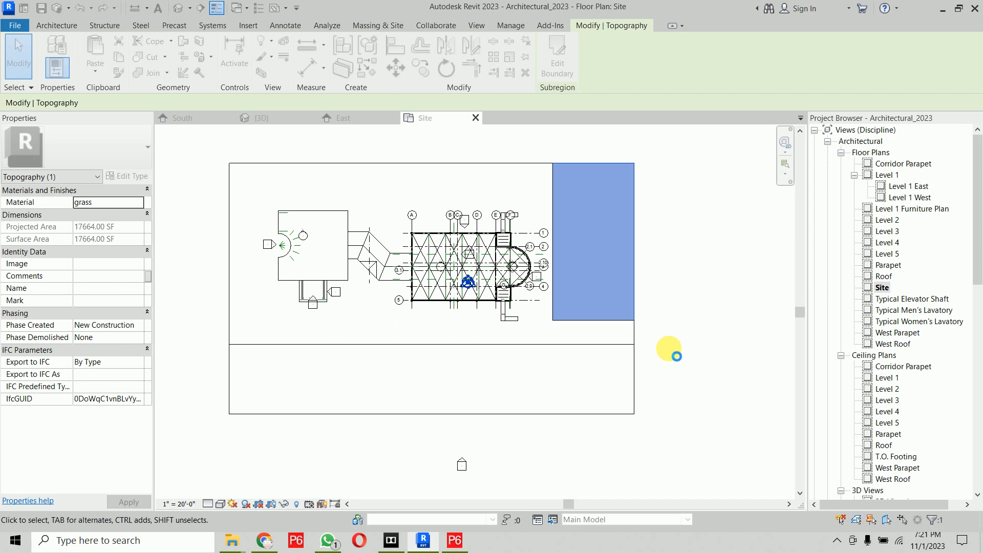
{"action": "left_click", "coordinate": [676, 356]}
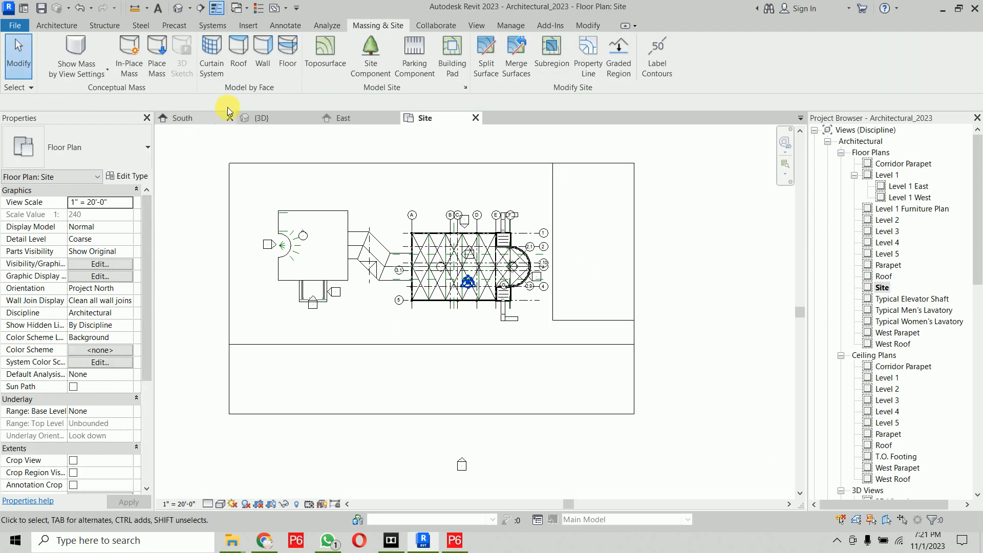
Step: In the 3D view, enable Use Render Appearance for the shading of the new subregion's grass material
{"action": "left_click", "coordinate": [274, 121]}
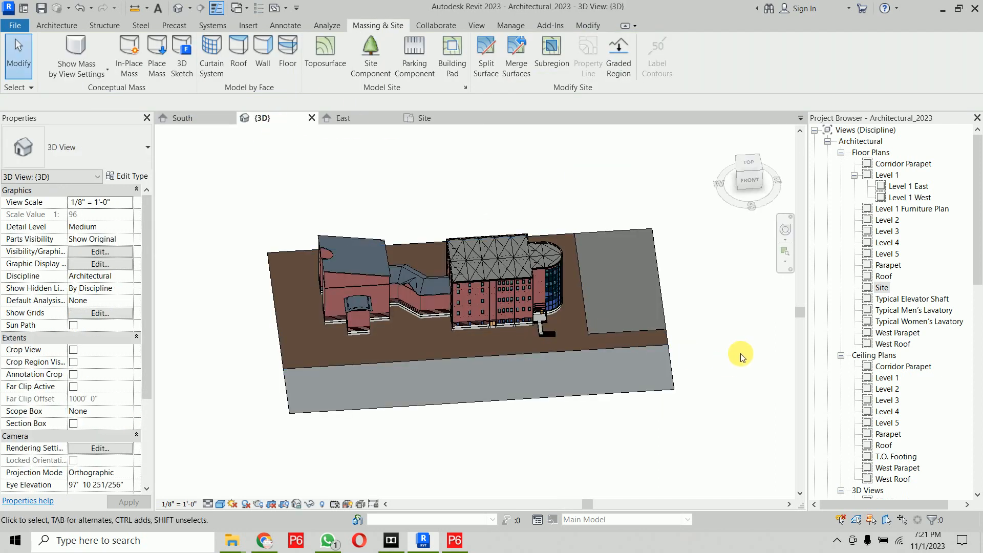
{"action": "middle_click_drag", "start_coordinate": [714, 364], "coordinate": [547, 285], "text": "shift"}
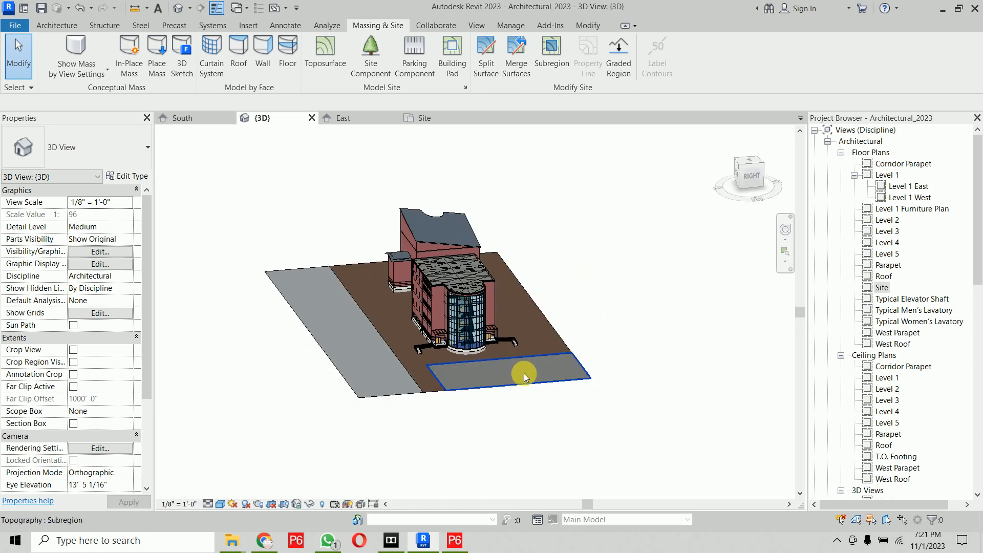
{"action": "left_click", "coordinate": [496, 376]}
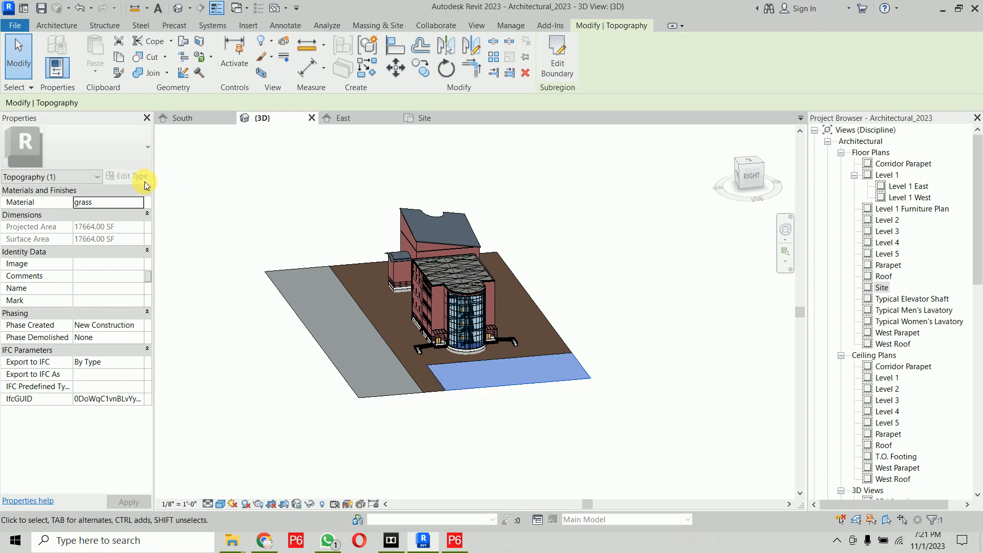
{"action": "left_click", "coordinate": [139, 203]}
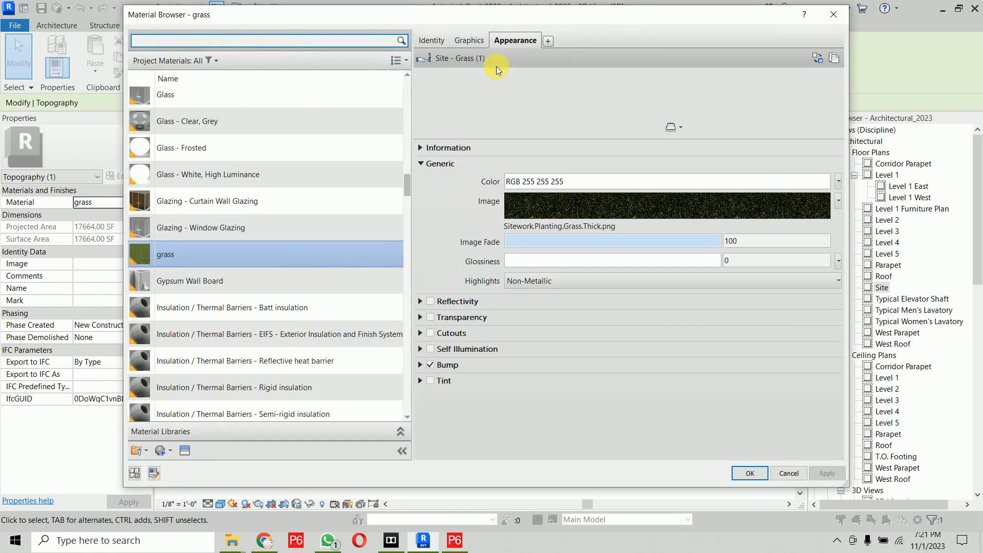
{"action": "left_click", "coordinate": [468, 41]}
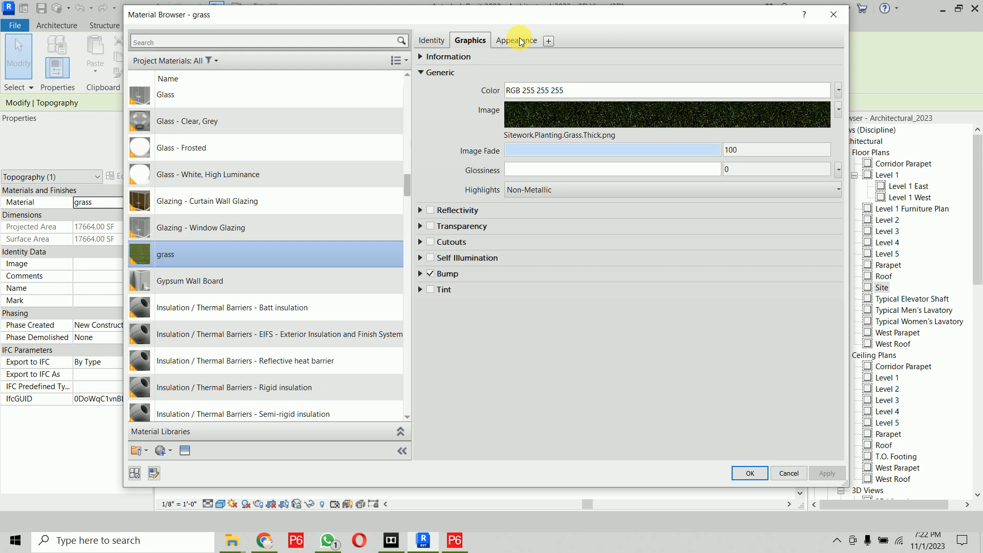
{"action": "left_click", "coordinate": [470, 41]}
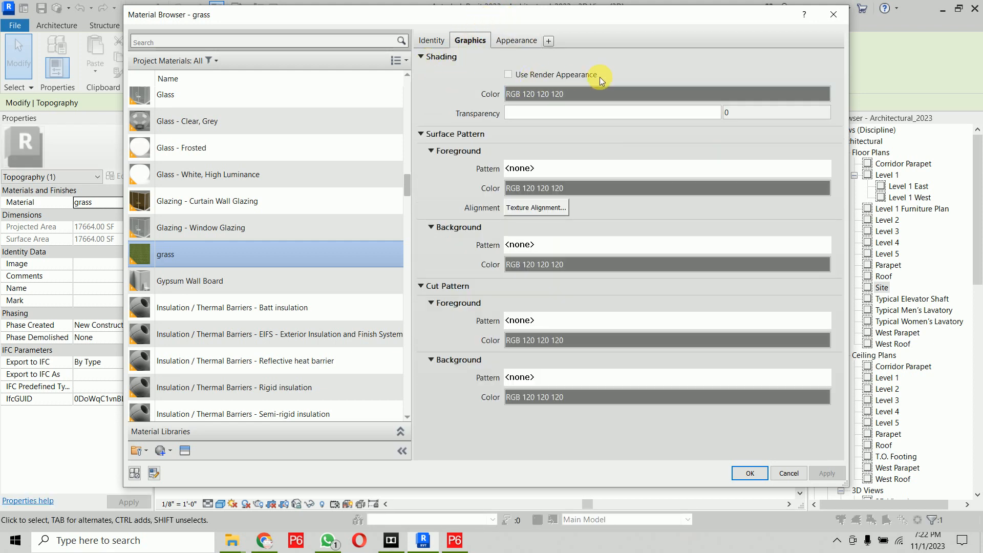
{"action": "left_click", "coordinate": [558, 75]}
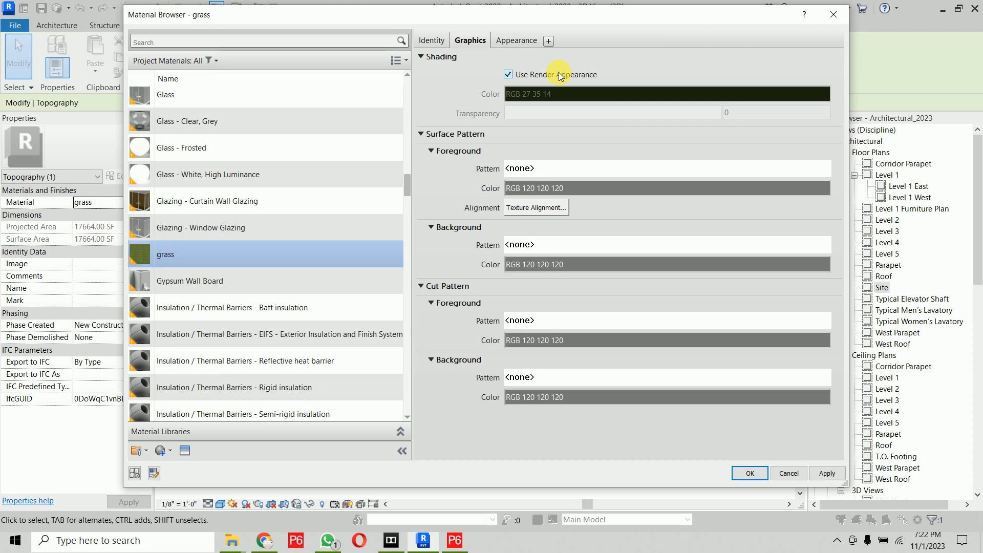
{"action": "left_click", "coordinate": [748, 474]}
{"action": "left_click", "coordinate": [671, 289]}
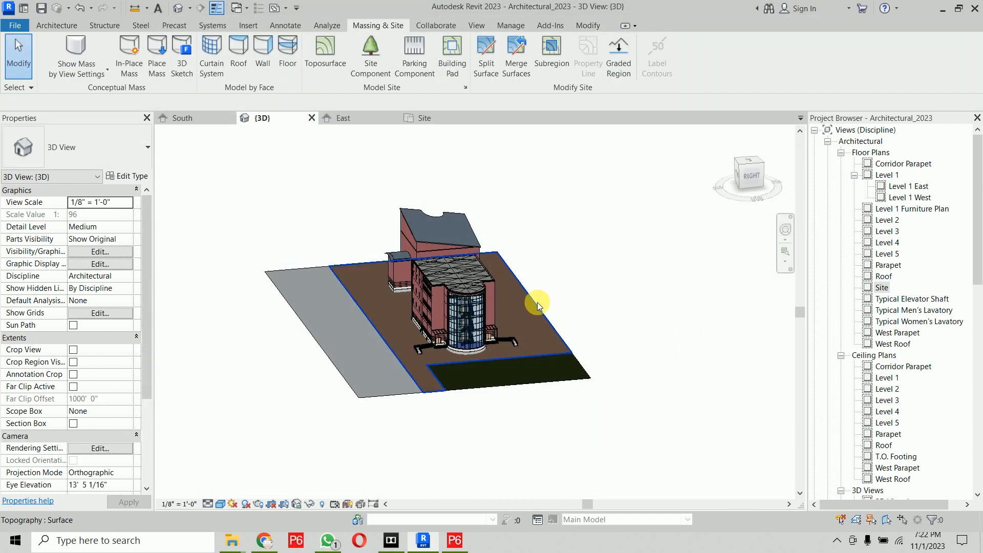
{"action": "middle_click_drag", "start_coordinate": [536, 302], "coordinate": [634, 404], "text": "shift"}
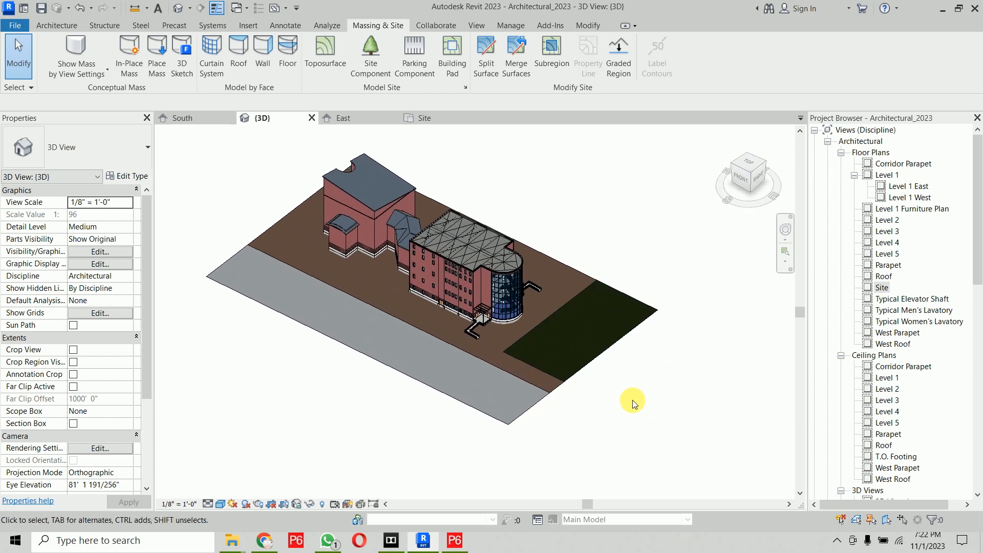
Step: In the Site plan, place a 9' x 18' - 90 deg parking space about 12' west of the west building block
{"action": "left_click", "coordinate": [876, 288]}
{"action": "double_click", "coordinate": [882, 288]}
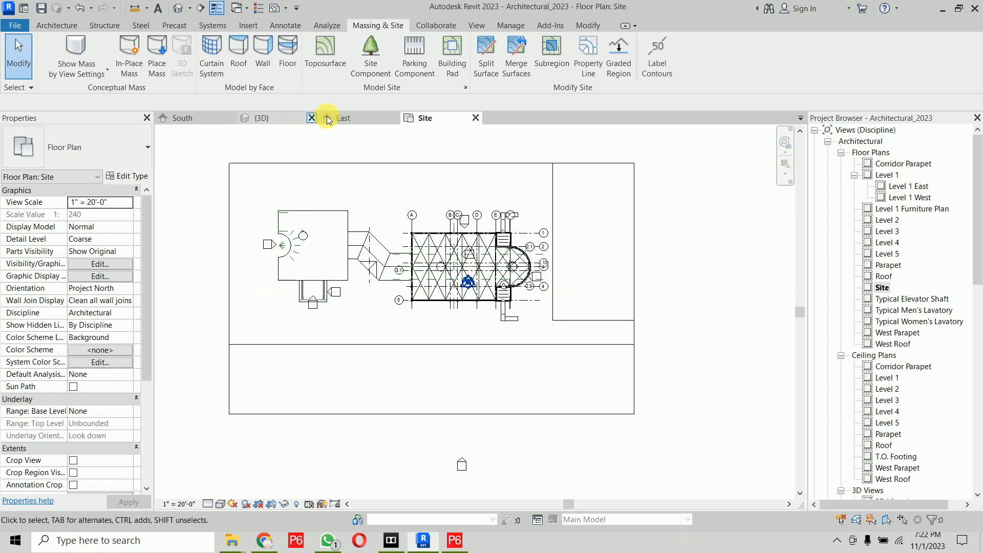
{"action": "left_click", "coordinate": [367, 59]}
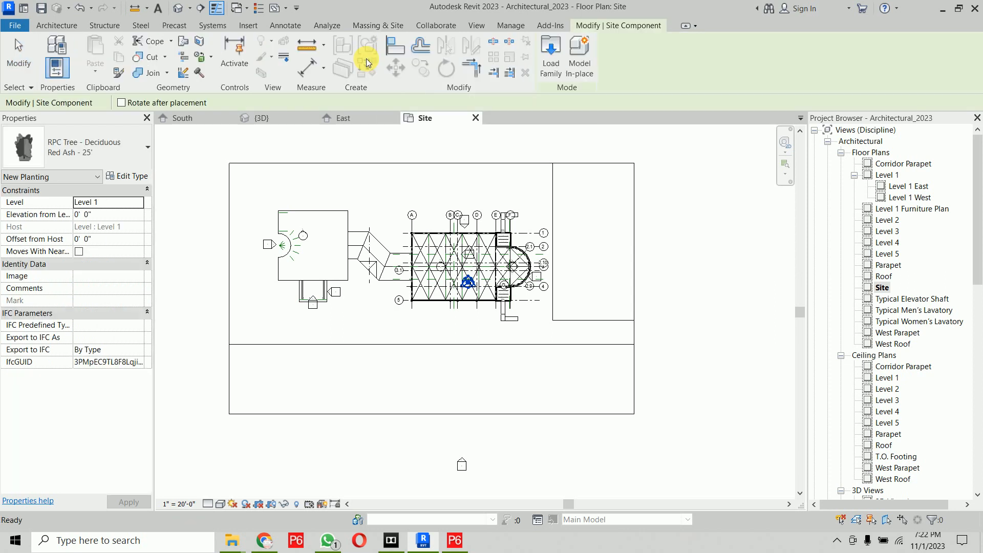
{"action": "key", "text": "Escape"}
{"action": "left_click", "coordinate": [415, 58]}
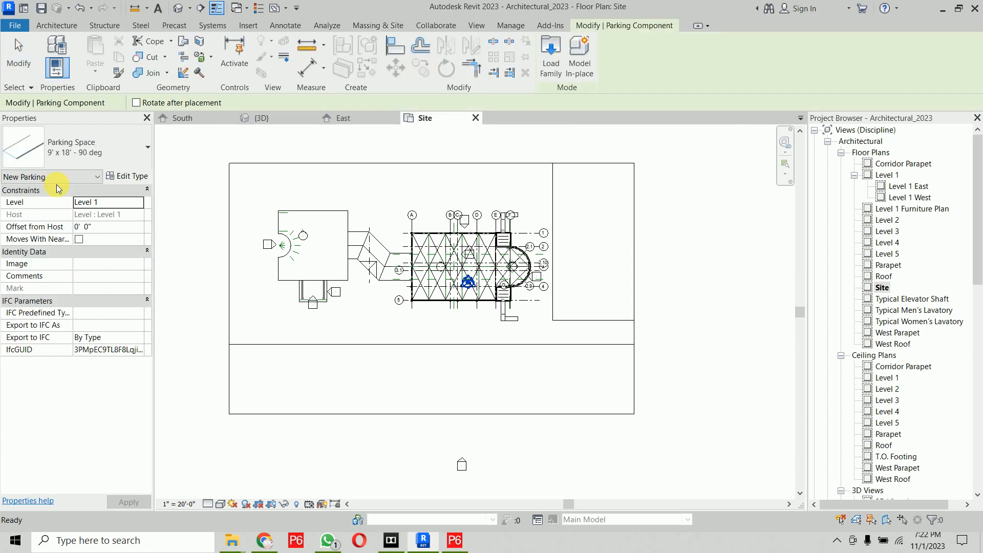
{"action": "left_click", "coordinate": [69, 164]}
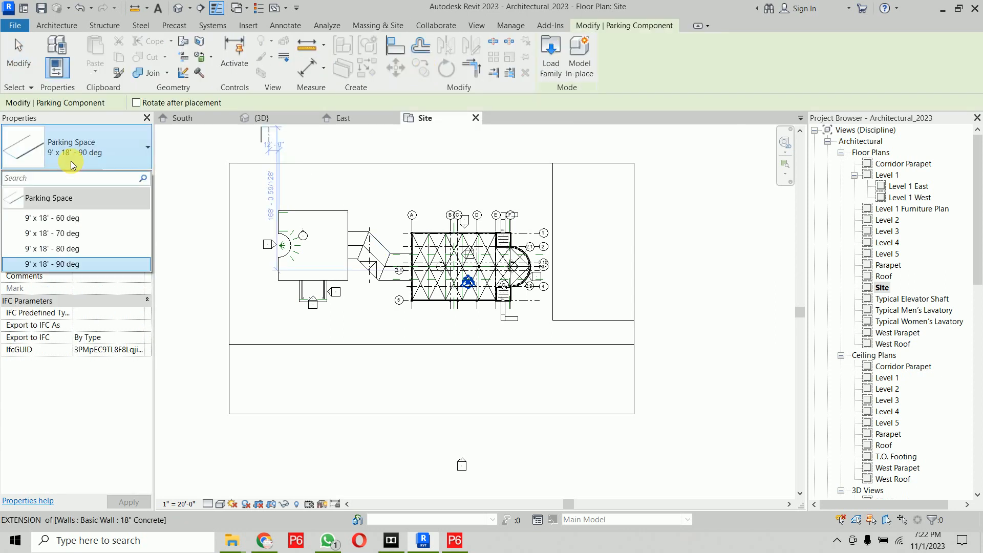
{"action": "left_click", "coordinate": [71, 161]}
{"action": "scroll", "coordinate": [259, 324], "scroll_direction": "up", "scroll_amount": 4}
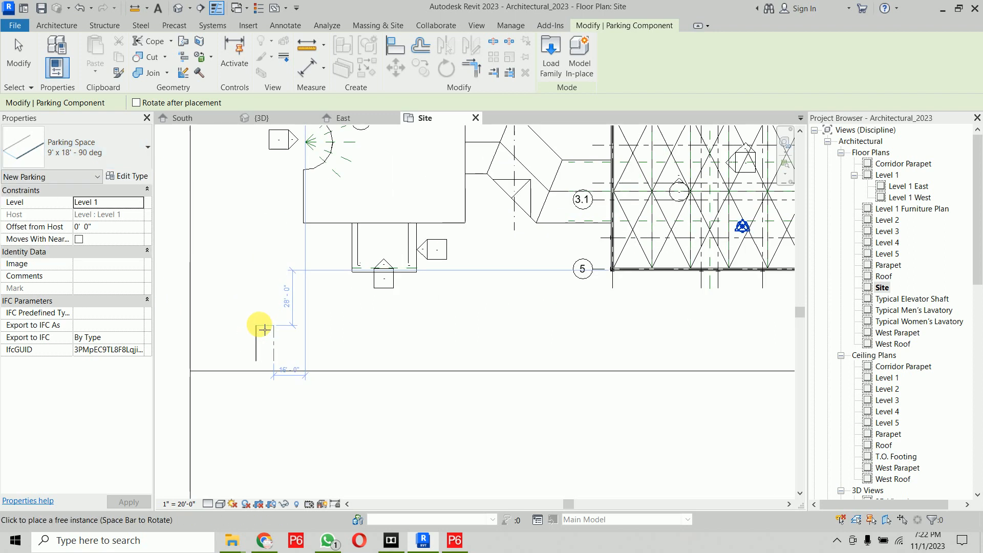
{"action": "key", "text": "space"}
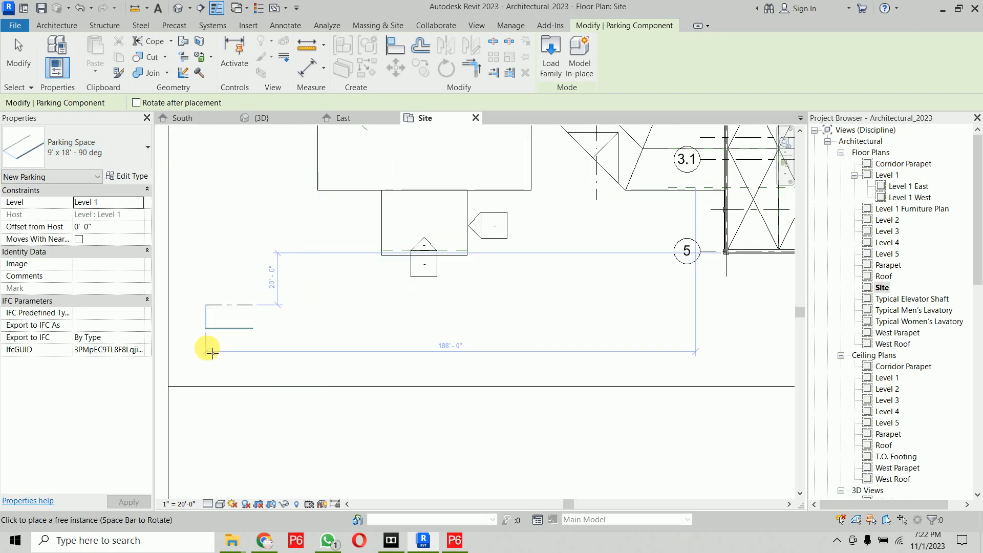
{"action": "middle_click_drag", "start_coordinate": [243, 246], "coordinate": [287, 360]}
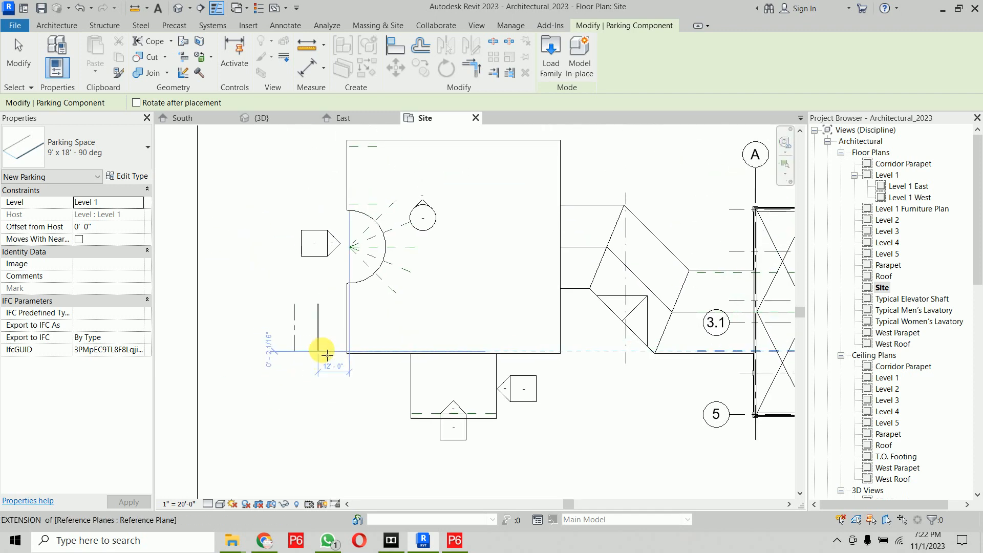
{"action": "key", "text": "Escape"}
{"action": "key", "text": "Escape"}
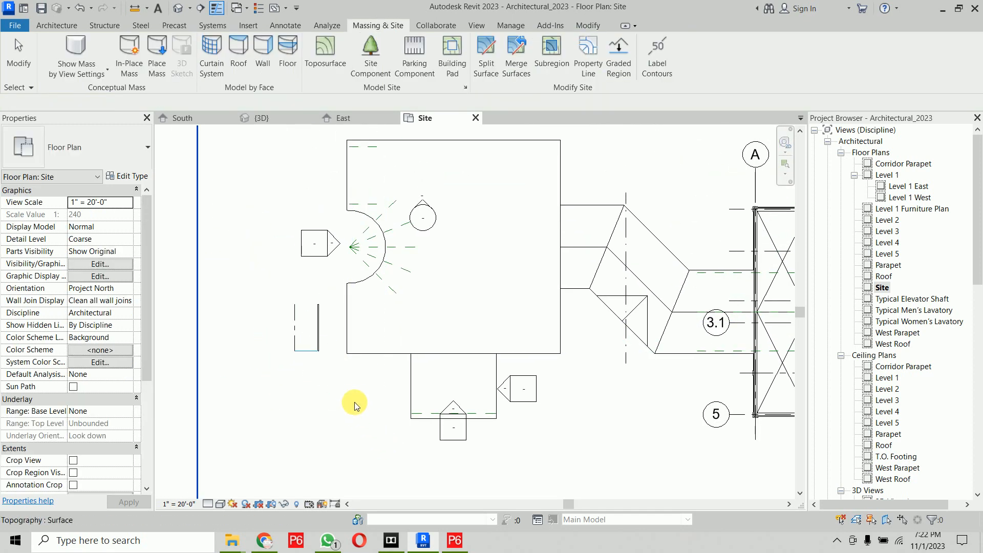
Step: Place two RPC Tree - Deciduous Lombardy Poplar - 40' trees along the northern edge of the southern subregion, one towards each end of the building
{"action": "scroll", "coordinate": [354, 401], "scroll_direction": "down", "scroll_amount": 2}
{"action": "scroll", "coordinate": [338, 416], "scroll_direction": "down", "scroll_amount": 3}
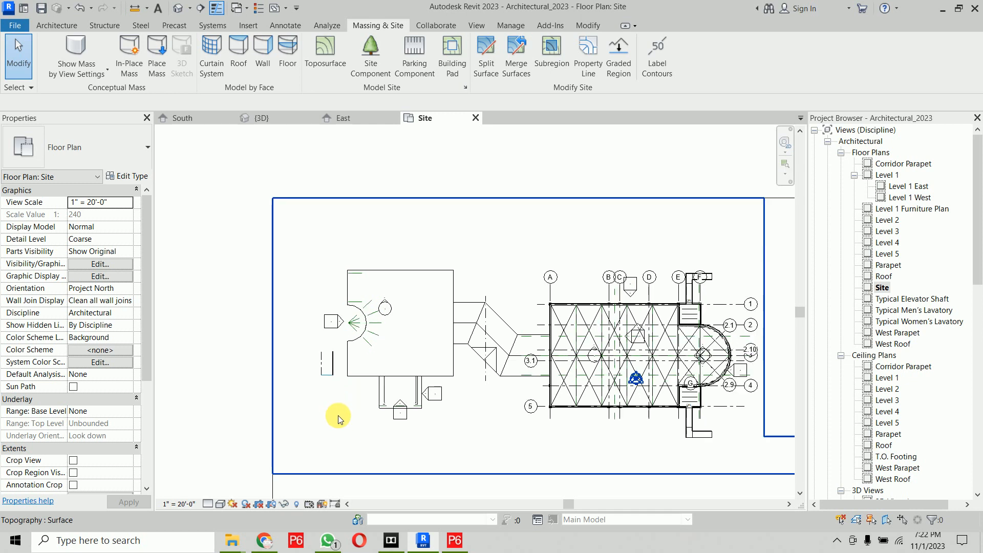
{"action": "middle_click_drag", "start_coordinate": [357, 401], "coordinate": [330, 254]}
{"action": "middle_click_drag", "start_coordinate": [502, 223], "coordinate": [476, 277]}
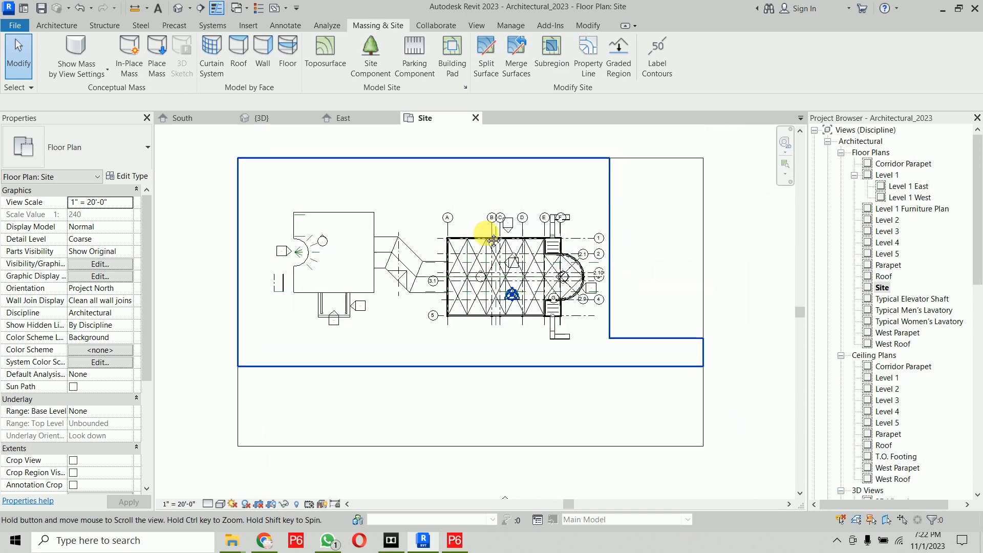
{"action": "left_click", "coordinate": [378, 53]}
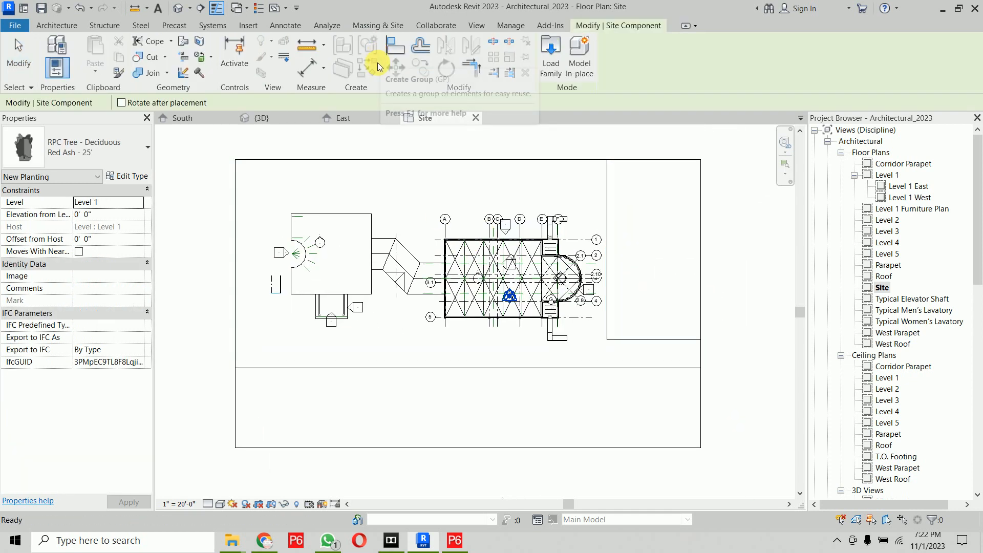
{"action": "left_click", "coordinate": [122, 151]}
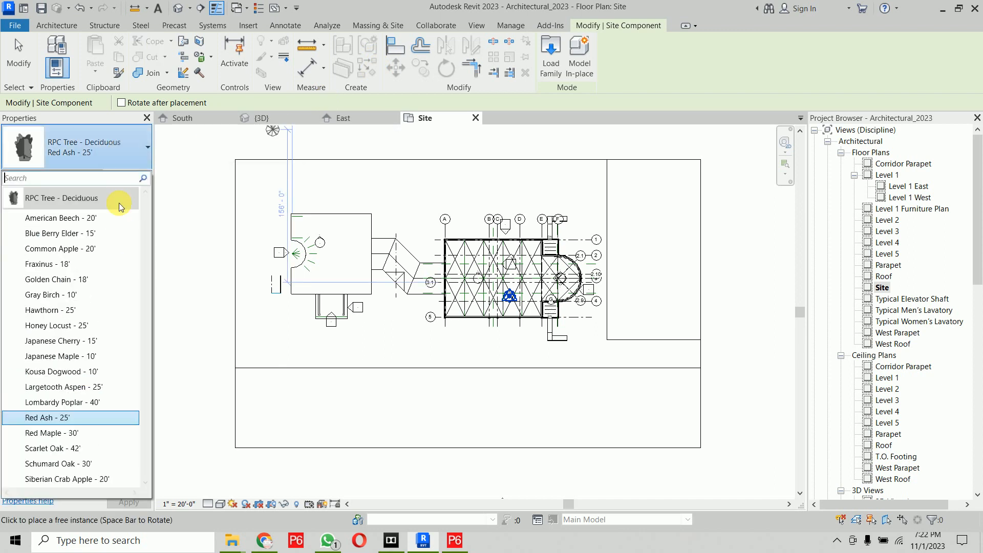
{"action": "left_click", "coordinate": [124, 403]}
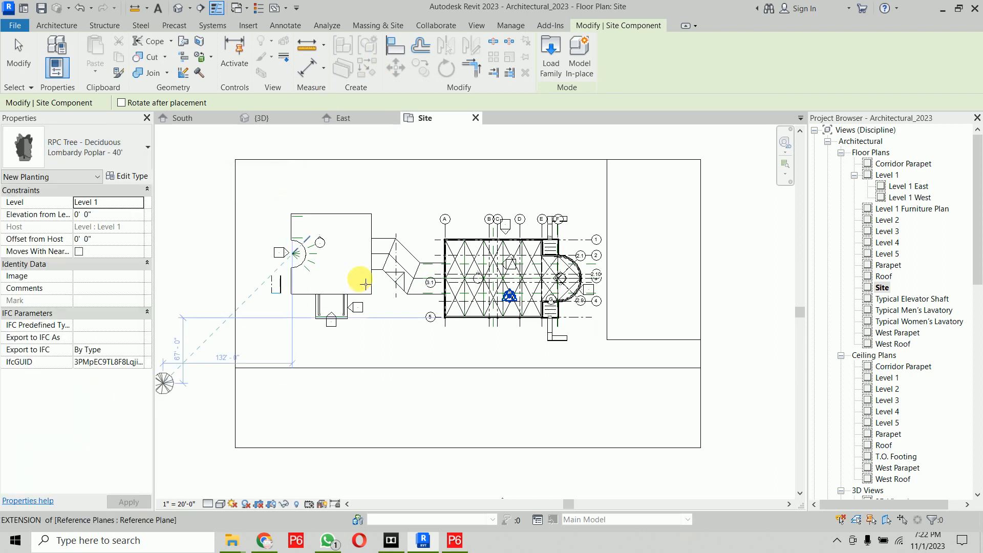
{"action": "left_click", "coordinate": [272, 379]}
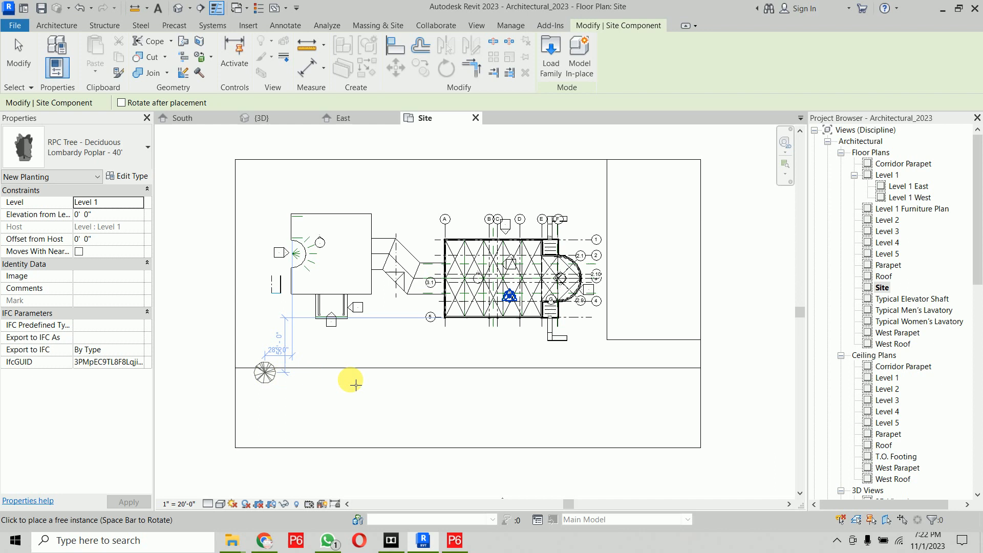
{"action": "left_click", "coordinate": [548, 379]}
Step: Place two more Lombardy Poplar - 40' trees in the northeast subregion, one near its southern edge and one near its northwest corner
{"action": "left_click", "coordinate": [639, 316]}
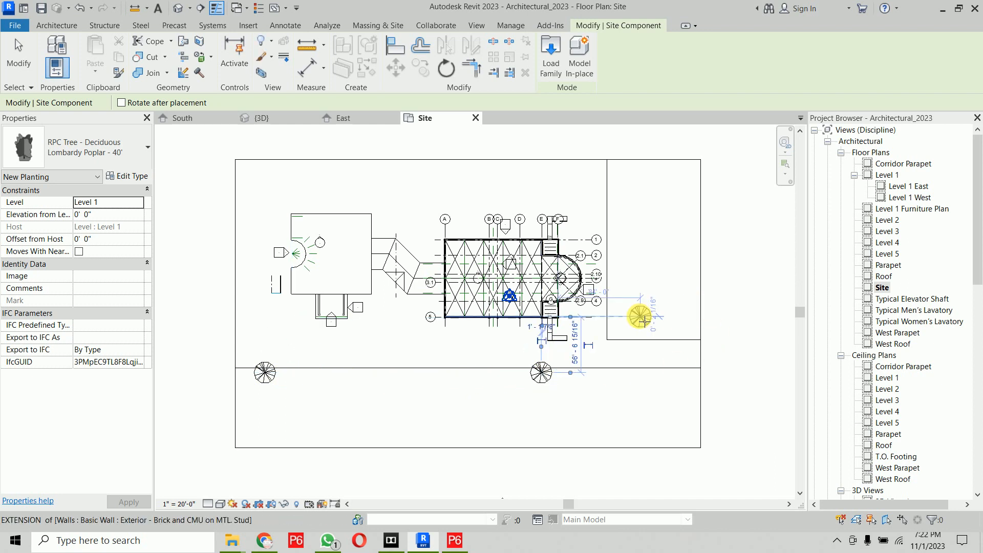
{"action": "left_click", "coordinate": [616, 185]}
{"action": "key", "text": "Escape"}
{"action": "key", "text": "Escape"}
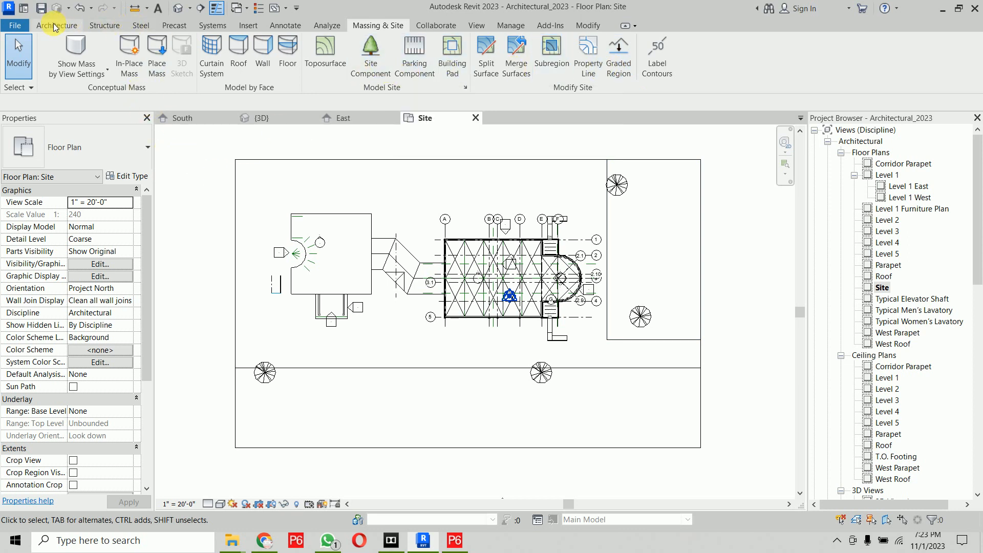
Step: Load the Street Light - Standard component family from the Lighting > Architectural > External library folder
{"action": "left_click", "coordinate": [69, 25]}
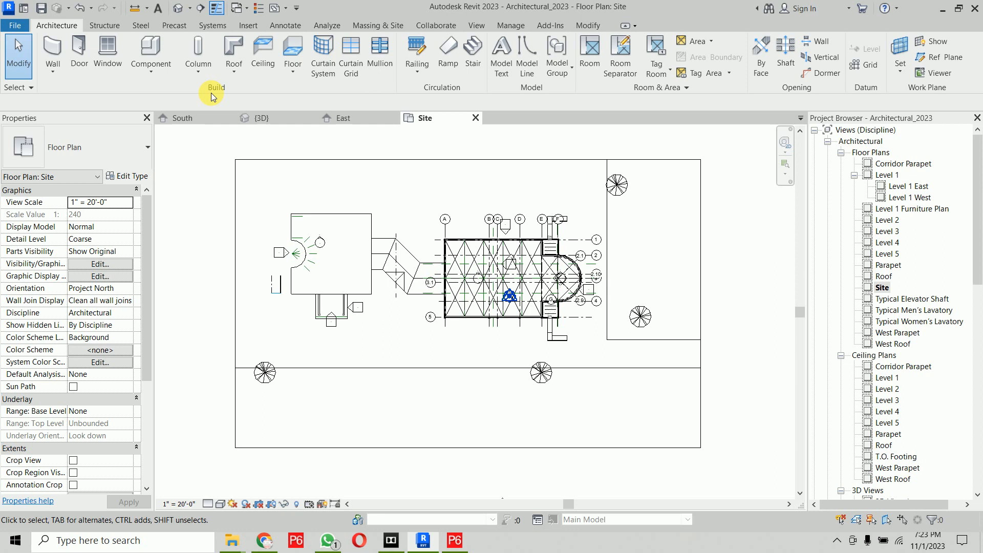
{"action": "left_click", "coordinate": [149, 48]}
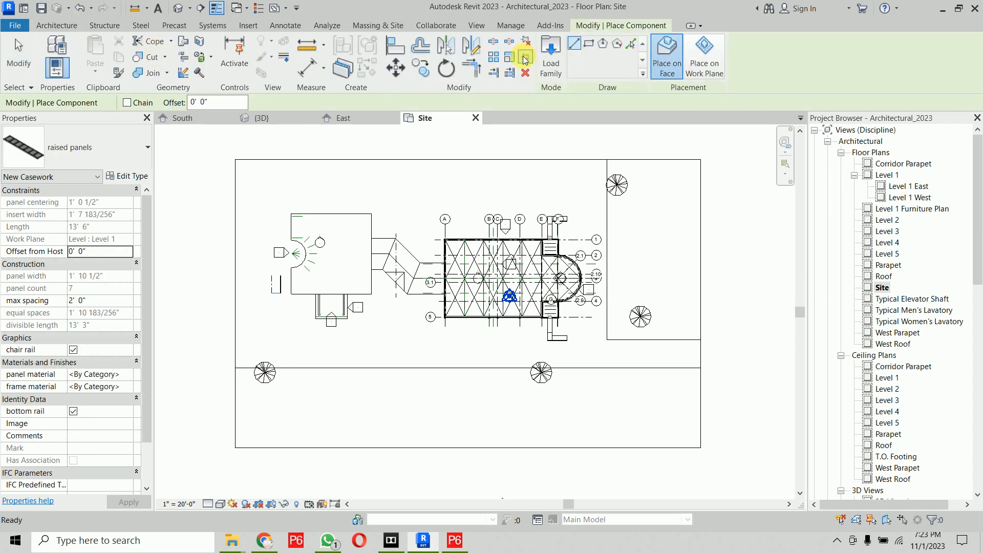
{"action": "left_click", "coordinate": [545, 60]}
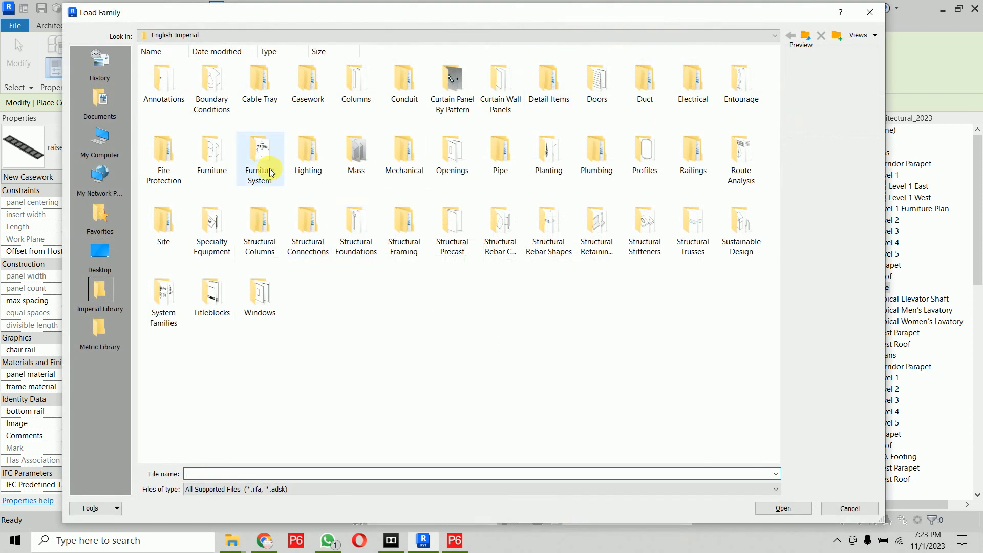
{"action": "double_click", "coordinate": [314, 156]}
{"action": "double_click", "coordinate": [160, 84]}
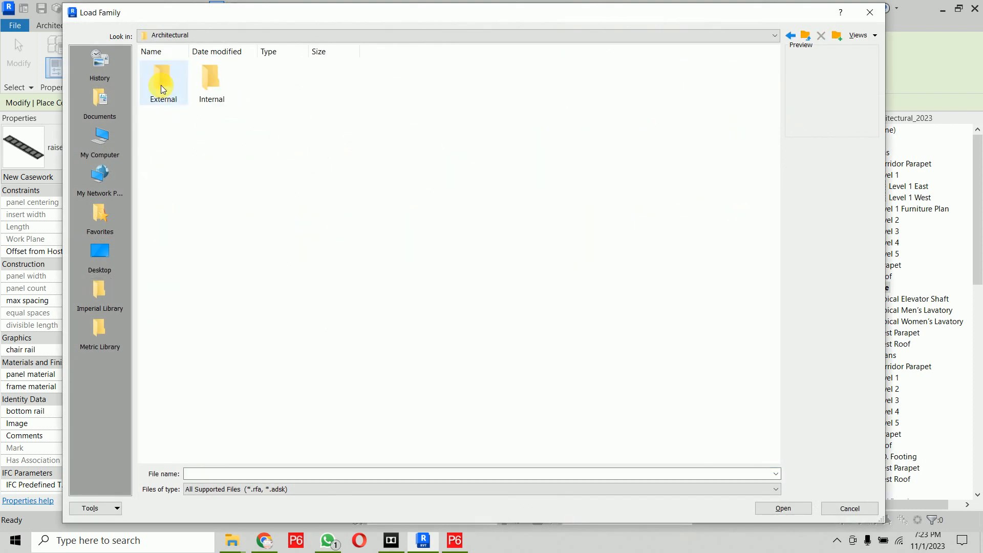
{"action": "double_click", "coordinate": [162, 94]}
{"action": "left_click", "coordinate": [264, 103]}
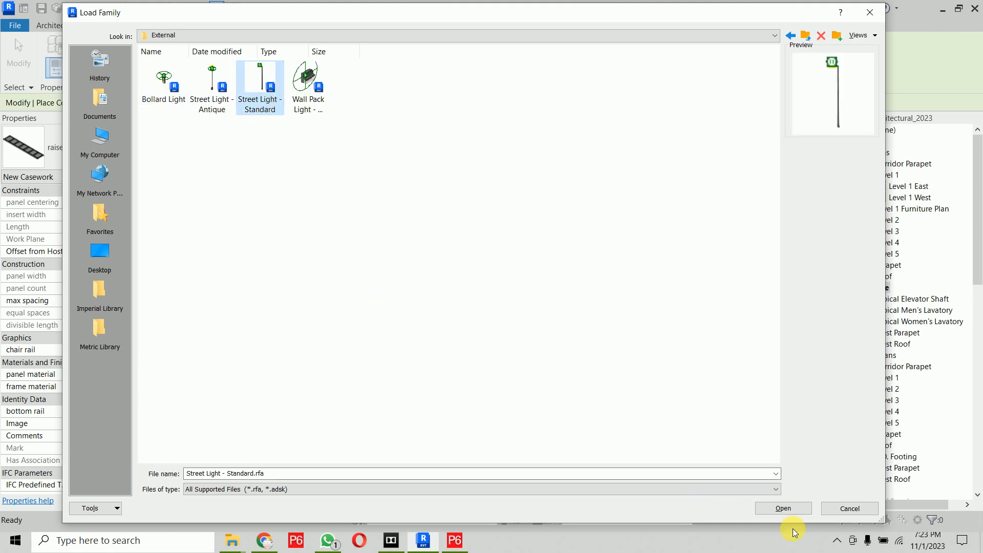
{"action": "left_click", "coordinate": [783, 507]}
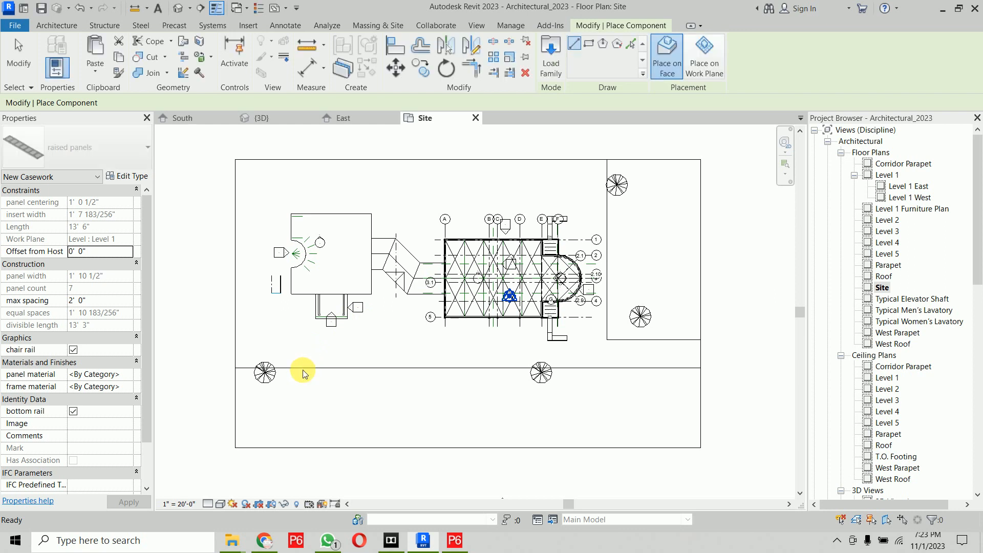
Step: Place three Street Light - Standard 400W Halogen - 120V fixtures in line along the southern subregion's northern edge, between the two trees
{"action": "scroll", "coordinate": [300, 372], "scroll_direction": "up", "scroll_amount": 6}
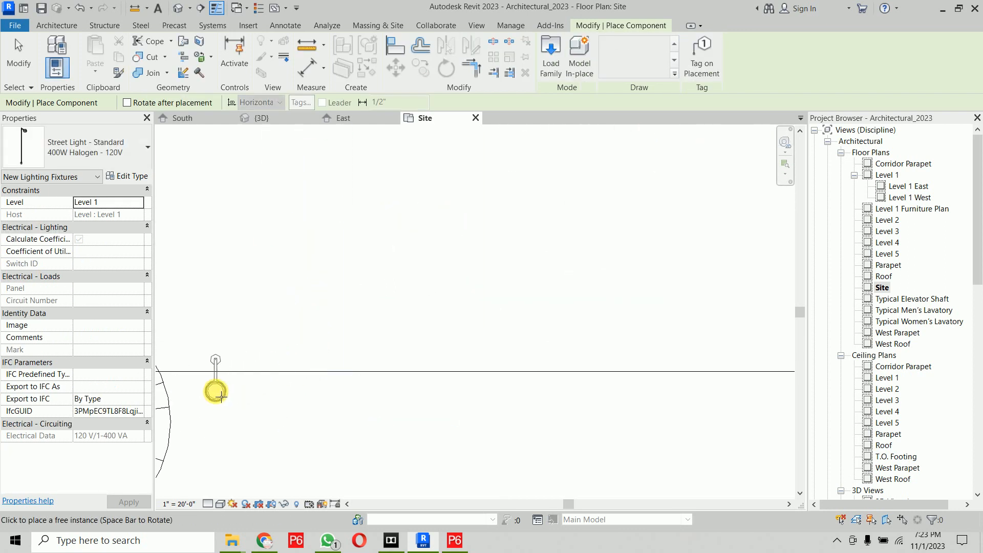
{"action": "left_click", "coordinate": [218, 391]}
{"action": "scroll", "coordinate": [500, 377], "scroll_direction": "down", "scroll_amount": 3}
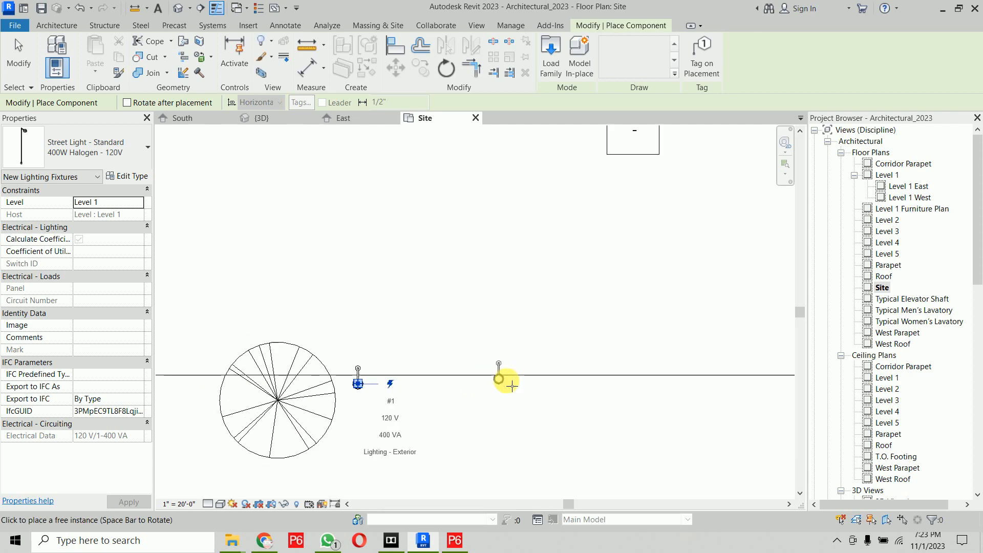
{"action": "middle_click_drag", "start_coordinate": [502, 377], "coordinate": [404, 328]}
{"action": "scroll", "coordinate": [403, 327], "scroll_direction": "down", "scroll_amount": 2}
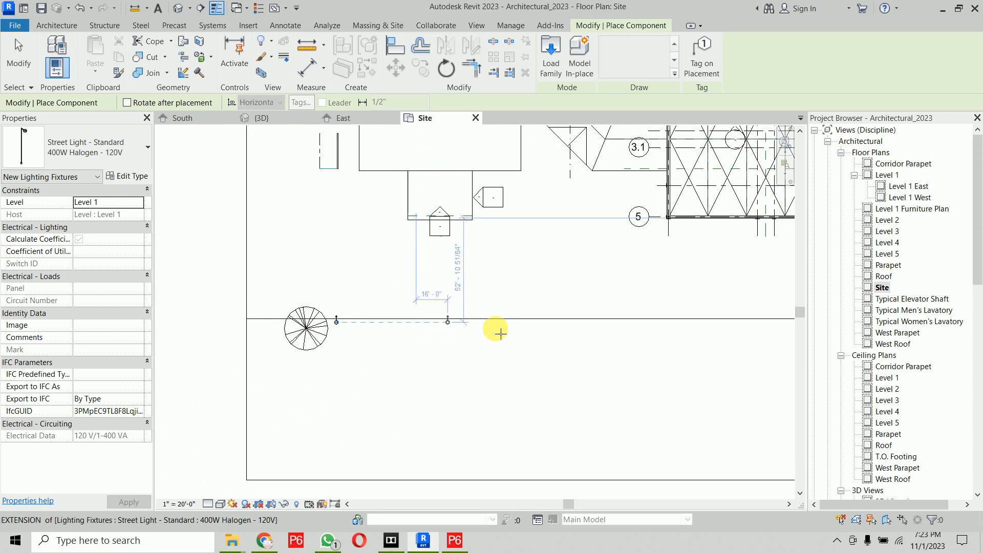
{"action": "left_click", "coordinate": [670, 322]}
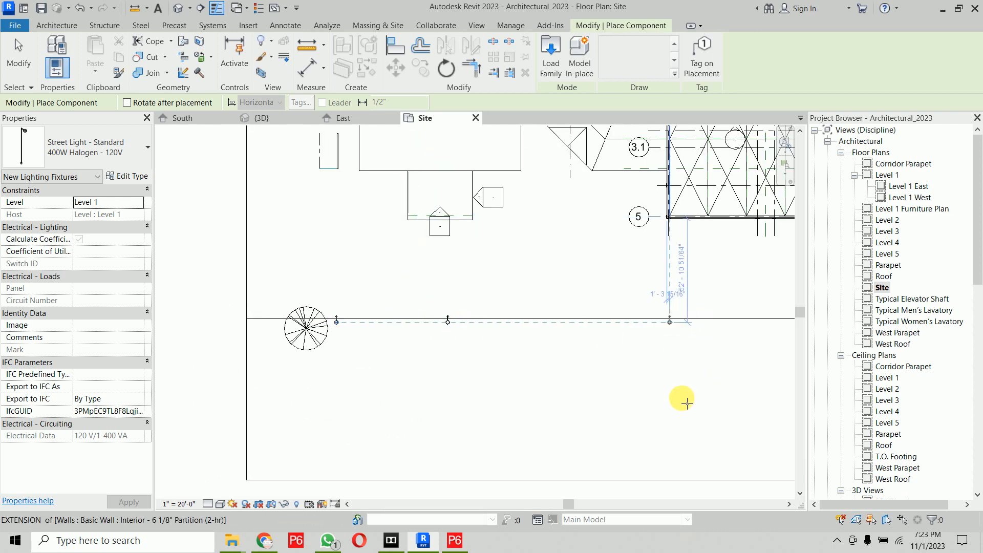
{"action": "scroll", "coordinate": [588, 419], "scroll_direction": "down", "scroll_amount": 3}
{"action": "middle_click_drag", "start_coordinate": [588, 419], "coordinate": [381, 365]}
{"action": "key", "text": "Escape"}
{"action": "key", "text": "Escape"}
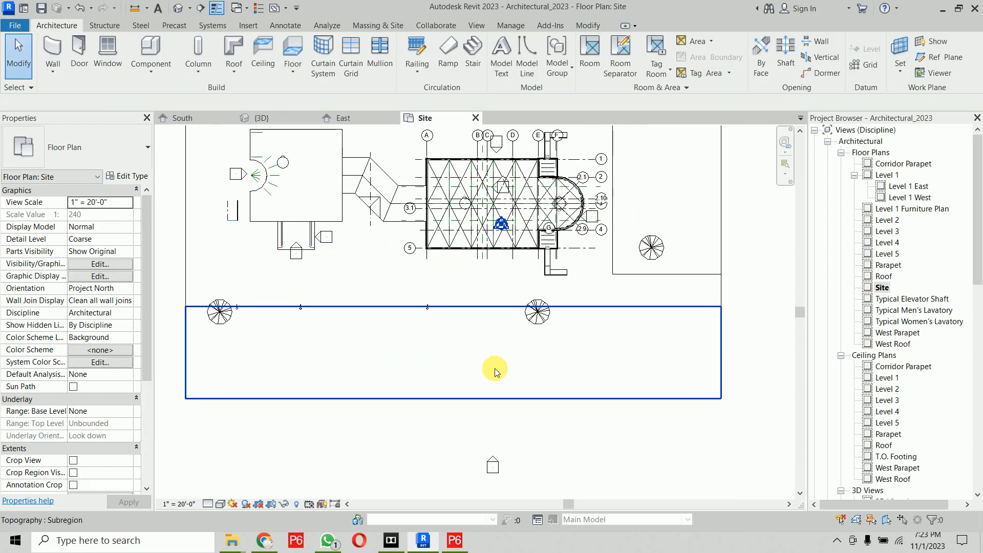
Step: Load the RPC Female, RPC Male and RPC Beetle families from the Entourage library folder as site components
{"action": "left_click", "coordinate": [365, 26]}
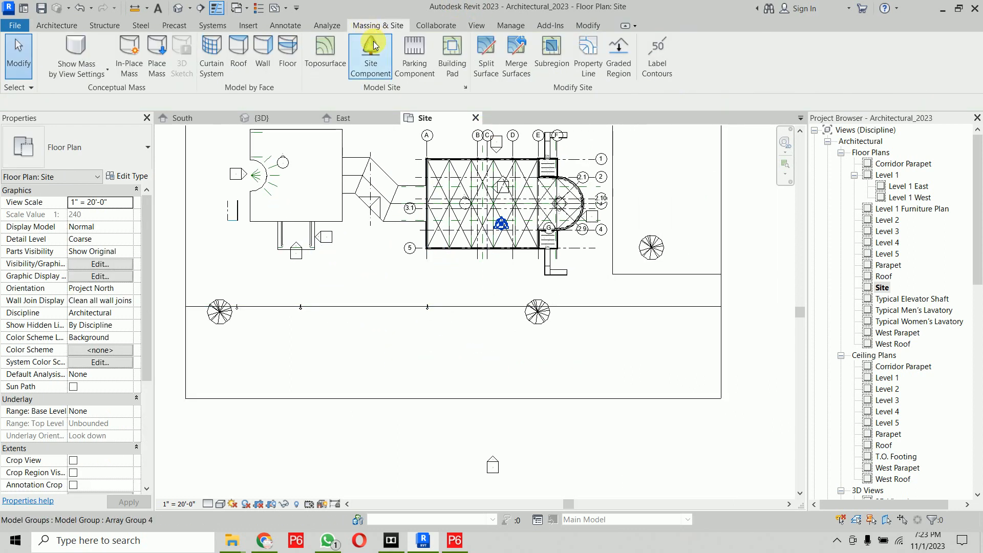
{"action": "left_click", "coordinate": [374, 48]}
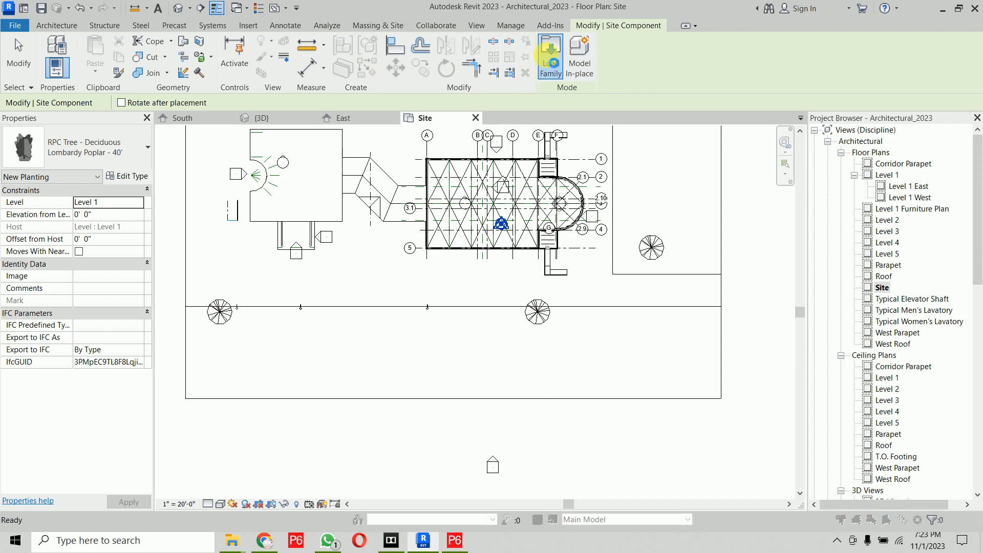
{"action": "left_click", "coordinate": [549, 53]}
{"action": "left_click", "coordinate": [807, 35]}
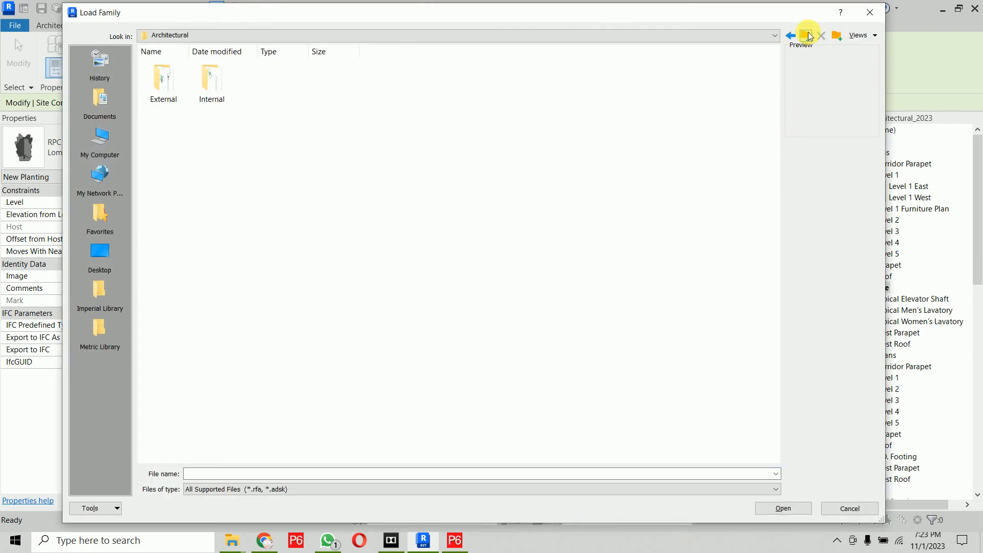
{"action": "left_click", "coordinate": [807, 34]}
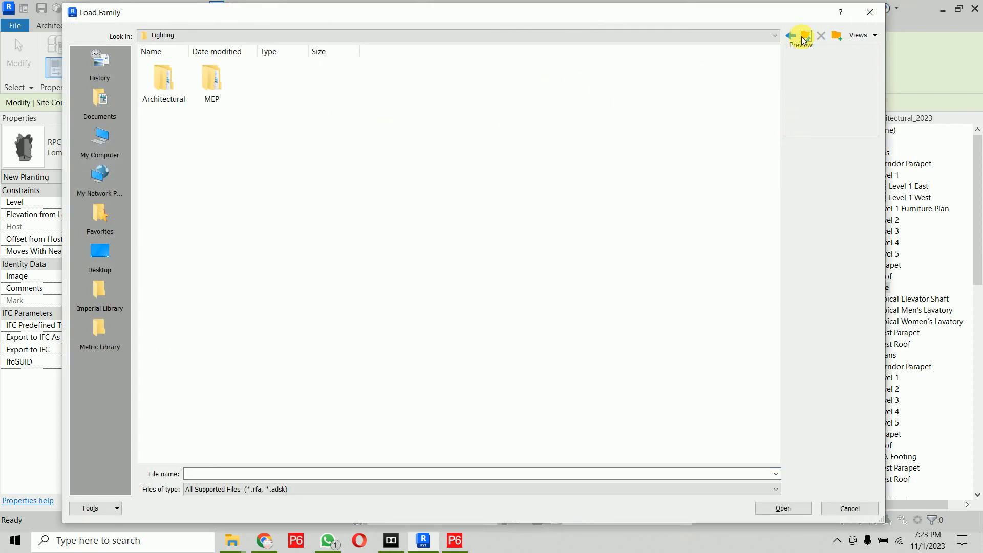
{"action": "left_click", "coordinate": [803, 36]}
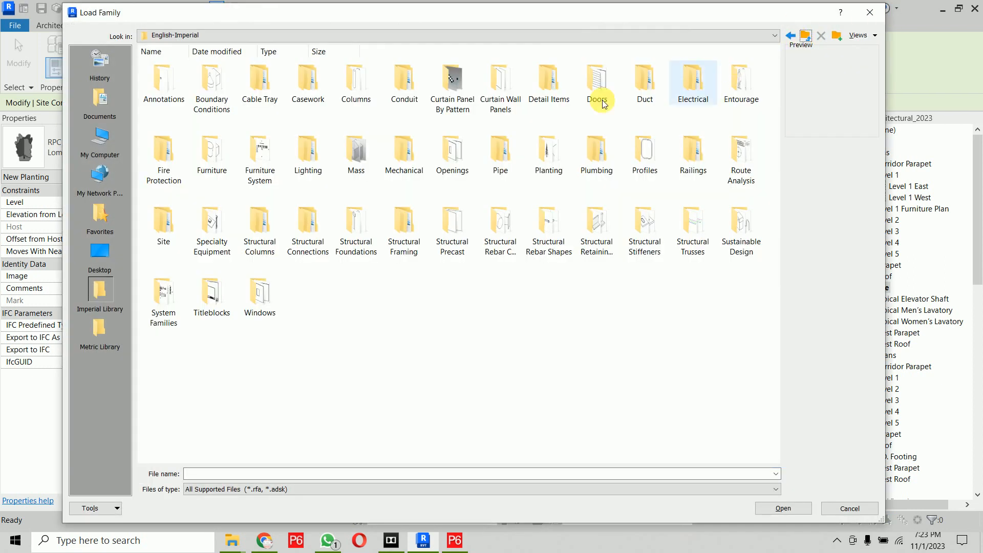
{"action": "double_click", "coordinate": [733, 99]}
{"action": "left_click", "coordinate": [262, 97]}
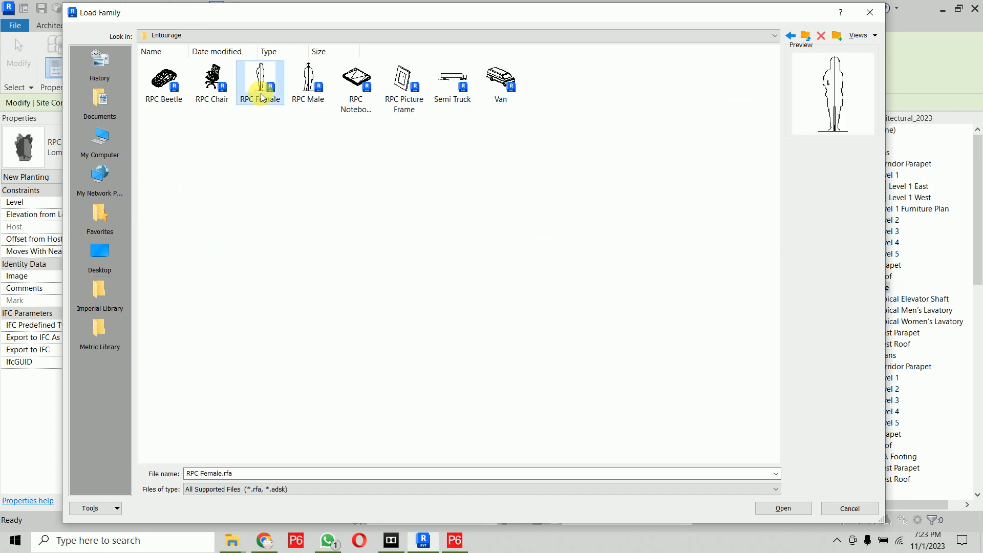
{"action": "left_click", "coordinate": [310, 92], "text": "ctrl"}
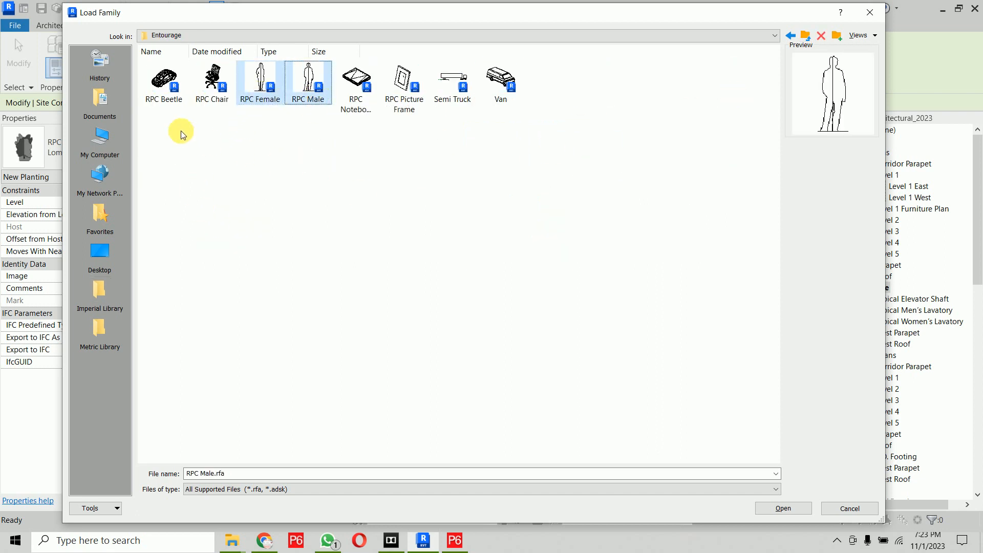
{"action": "left_click", "coordinate": [162, 105], "text": "ctrl"}
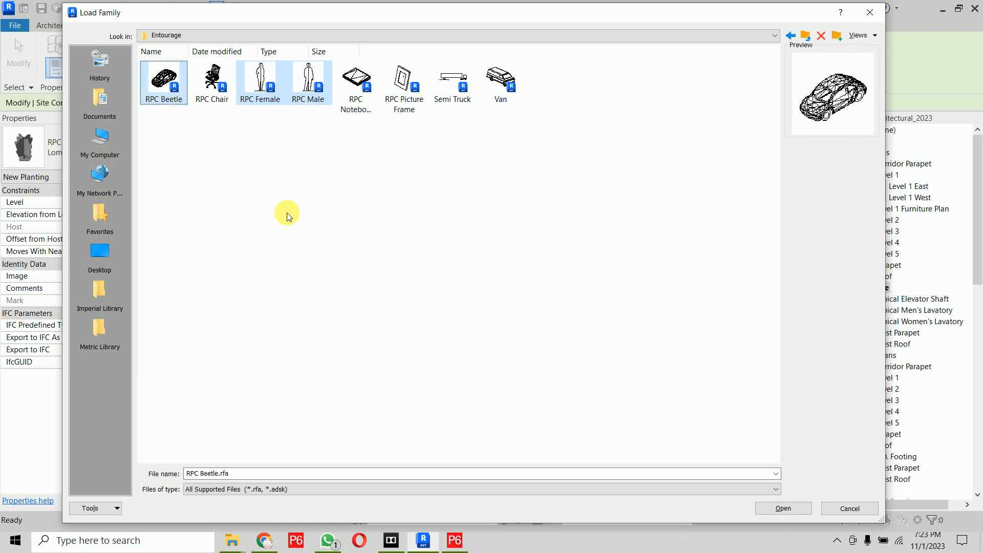
{"action": "left_click", "coordinate": [790, 509]}
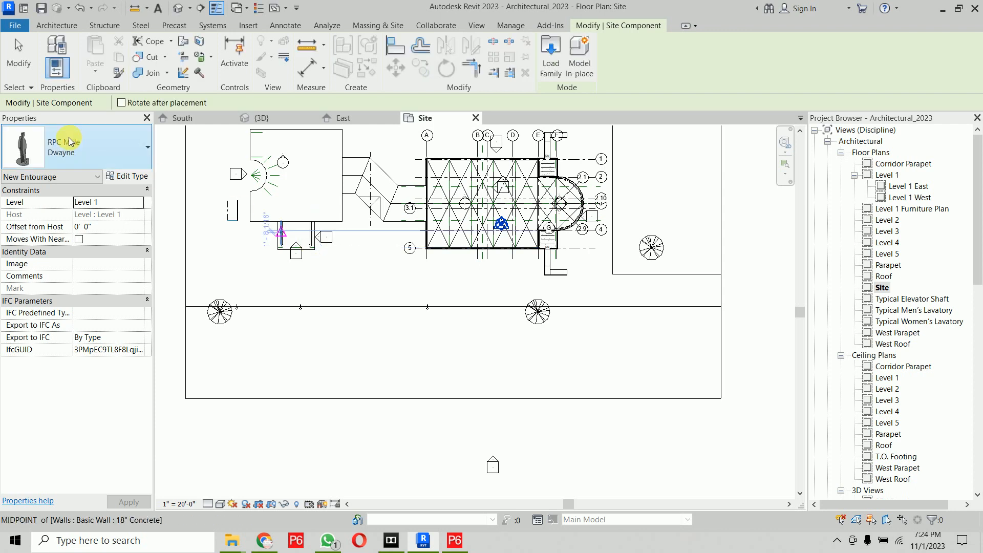
Step: Place two RPC Male figures just north of the southern subregion's edge, between the second and third street lights
{"action": "scroll", "coordinate": [318, 320], "scroll_direction": "up", "scroll_amount": 5}
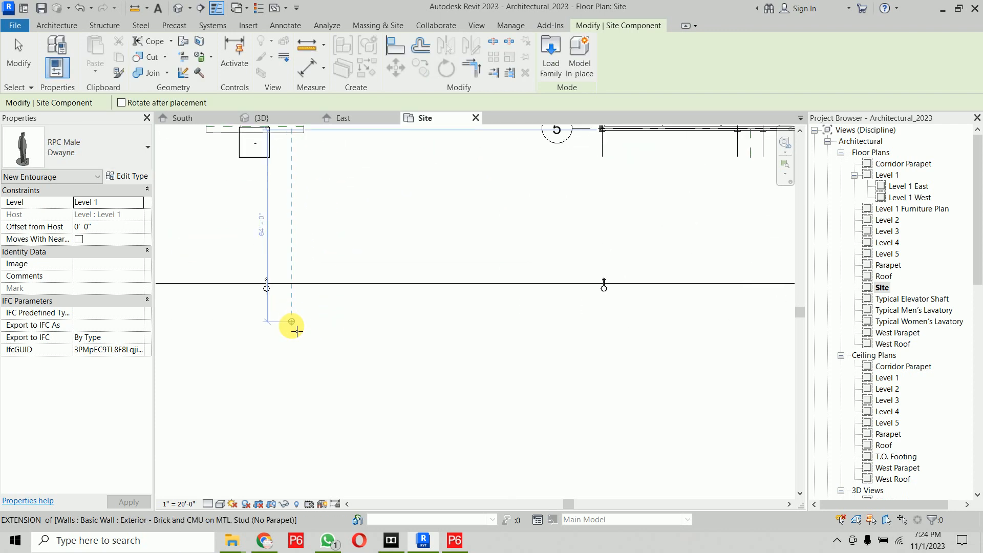
{"action": "left_click", "coordinate": [328, 239]}
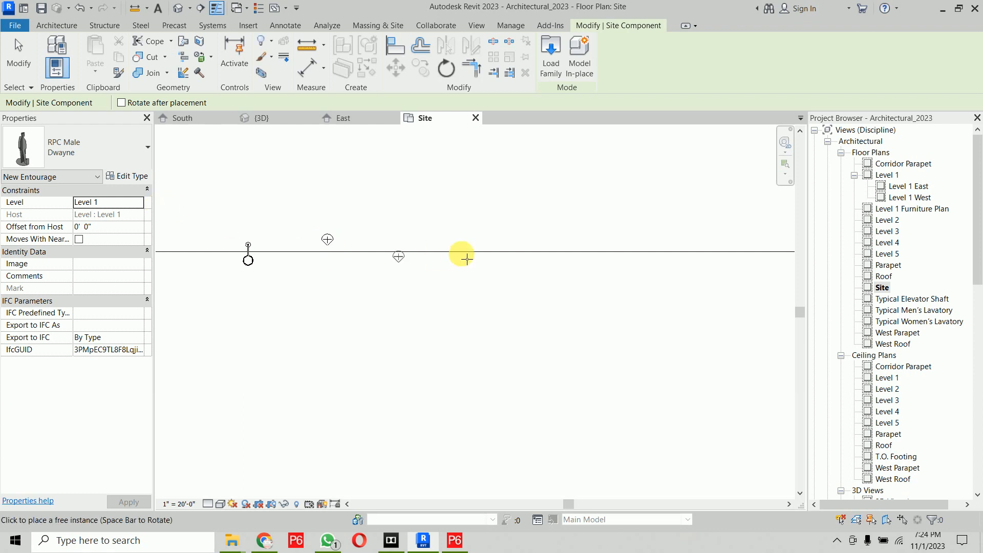
{"action": "left_click", "coordinate": [518, 241]}
Step: Place three figures of the first RPC Female type inside the southern subregion, between the second and third street lights
{"action": "left_click", "coordinate": [103, 151]}
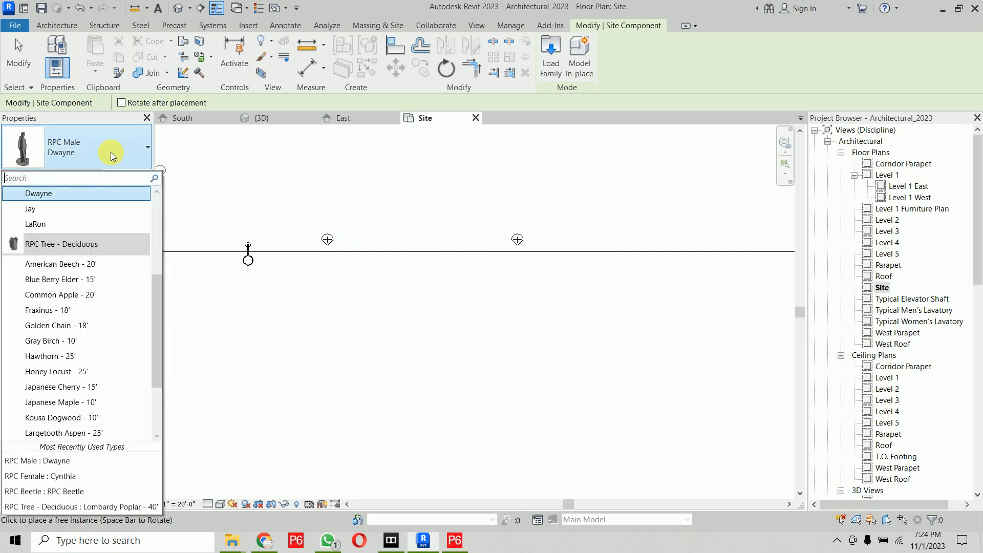
{"action": "scroll", "coordinate": [76, 279], "scroll_direction": "up", "scroll_amount": 2}
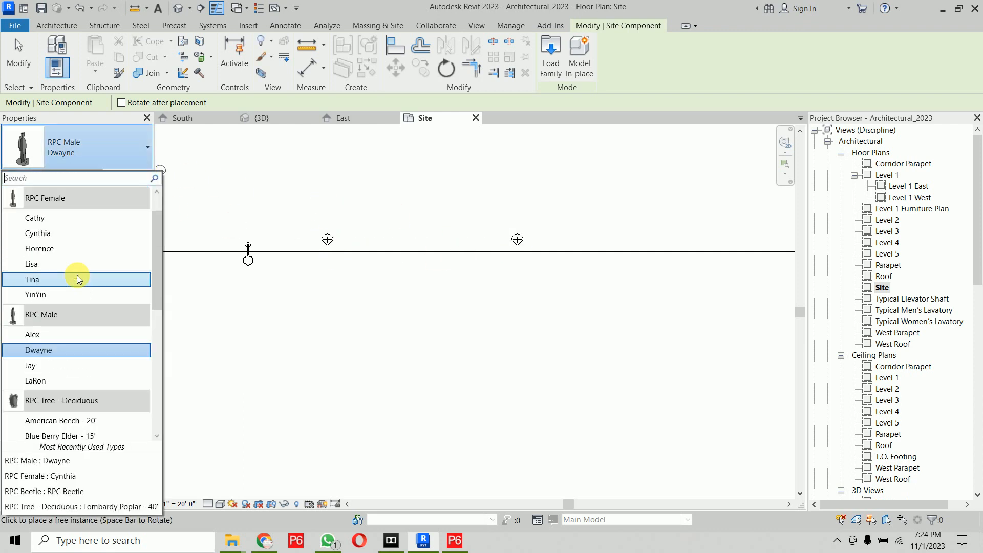
{"action": "left_click", "coordinate": [55, 221]}
{"action": "scroll", "coordinate": [625, 256], "scroll_direction": "down", "scroll_amount": 2}
{"action": "middle_click_drag", "start_coordinate": [550, 321], "coordinate": [511, 267]}
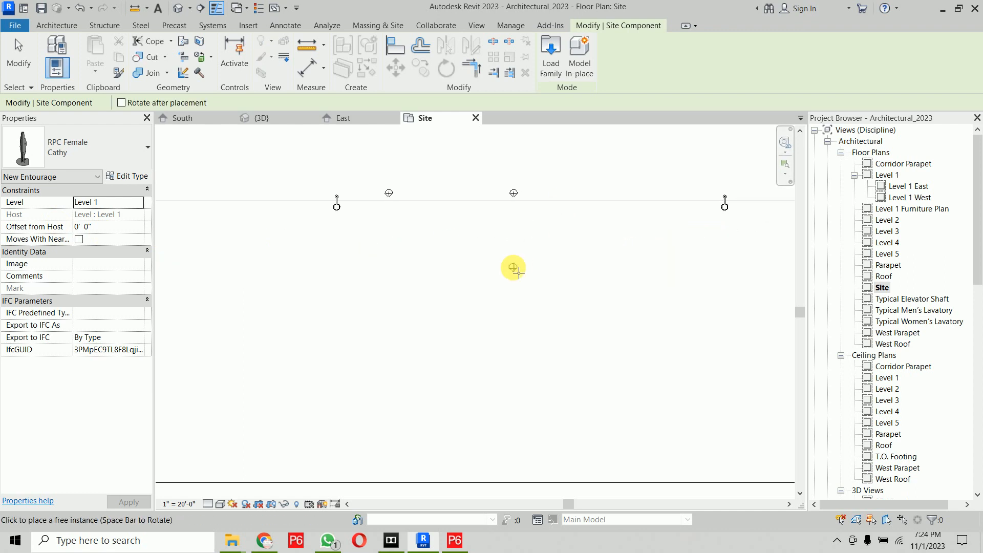
{"action": "left_click", "coordinate": [340, 255]}
{"action": "left_click", "coordinate": [458, 255]}
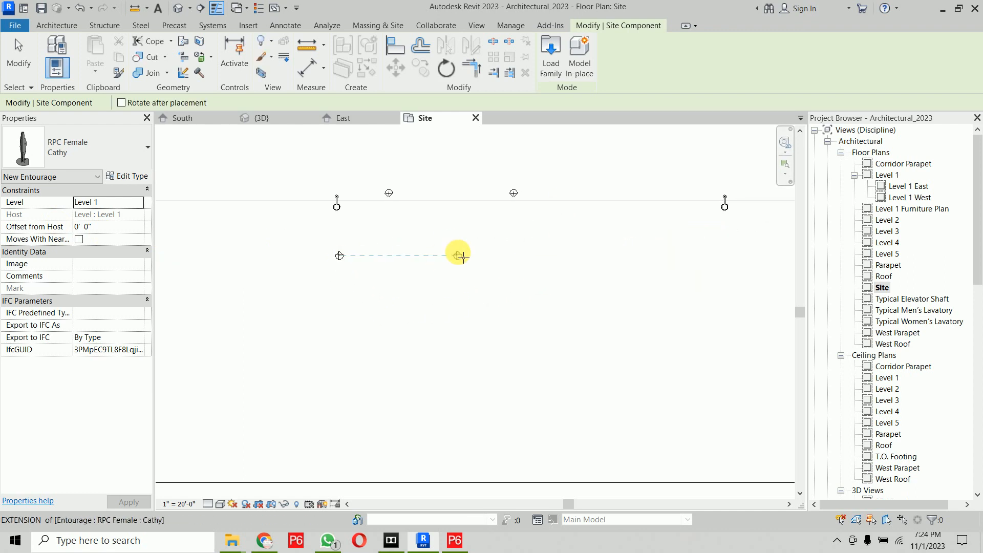
{"action": "left_click", "coordinate": [633, 219]}
{"action": "scroll", "coordinate": [575, 286], "scroll_direction": "down", "scroll_amount": 2}
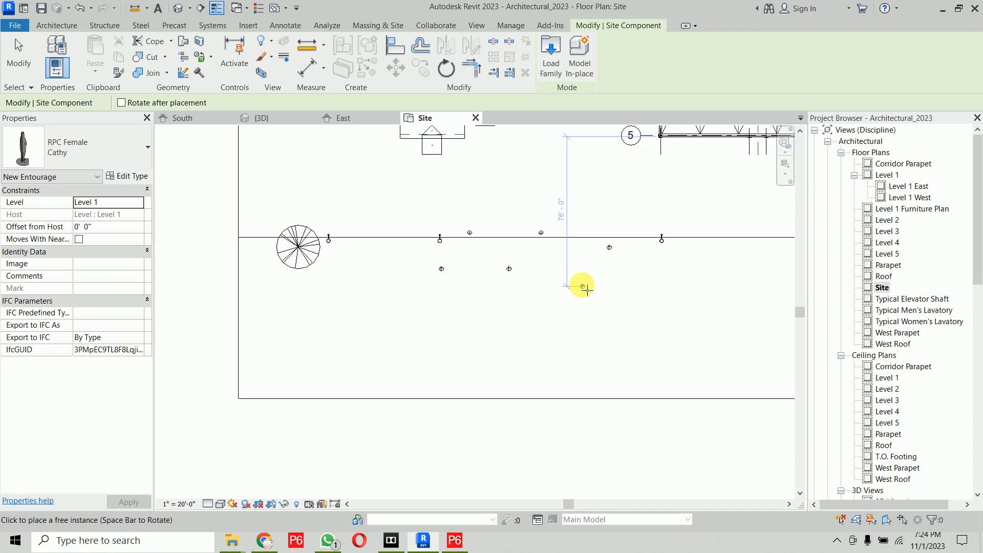
Step: Place four RPC Beetle cars spread along the southern road subregion
{"action": "middle_click_drag", "start_coordinate": [575, 286], "coordinate": [447, 297]}
{"action": "left_click", "coordinate": [136, 149]}
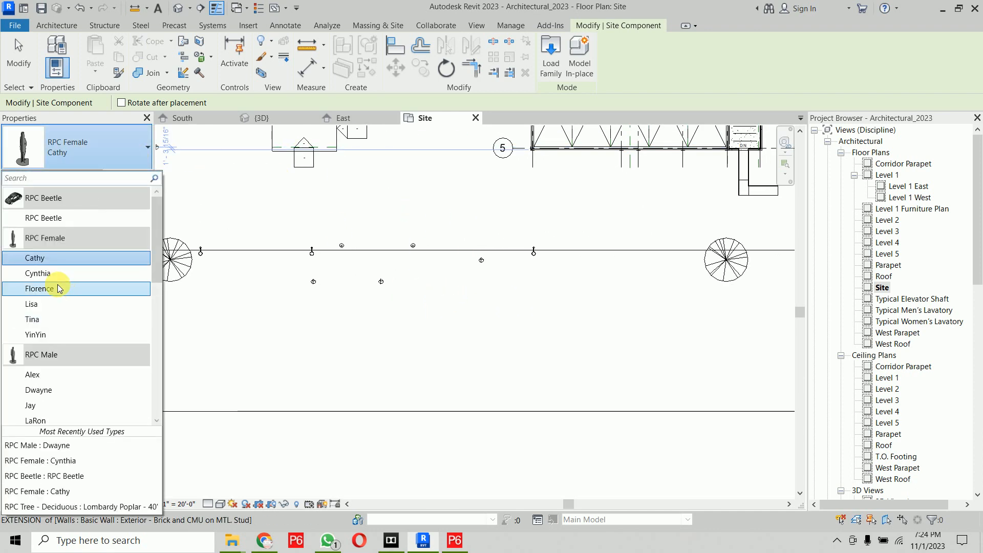
{"action": "left_click", "coordinate": [67, 218]}
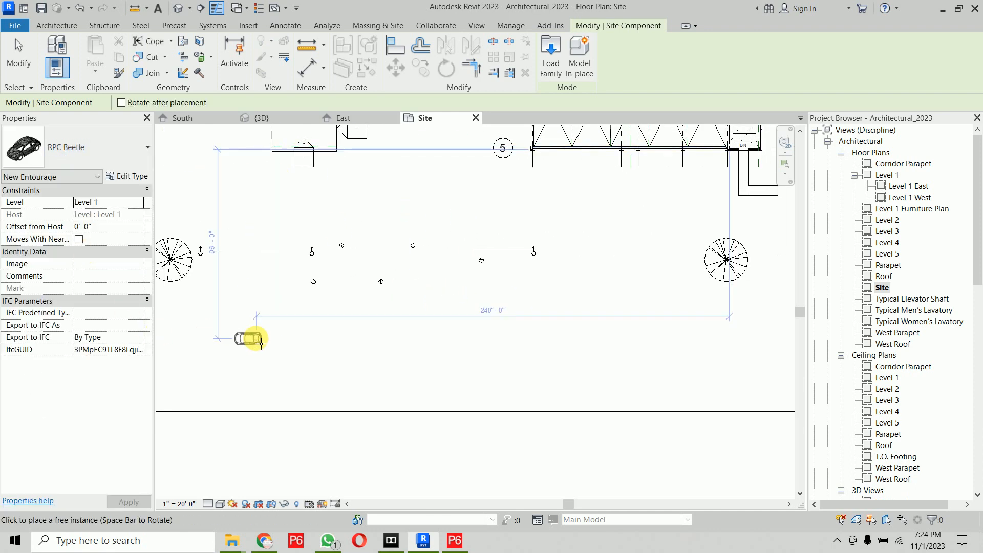
{"action": "left_click", "coordinate": [752, 371]}
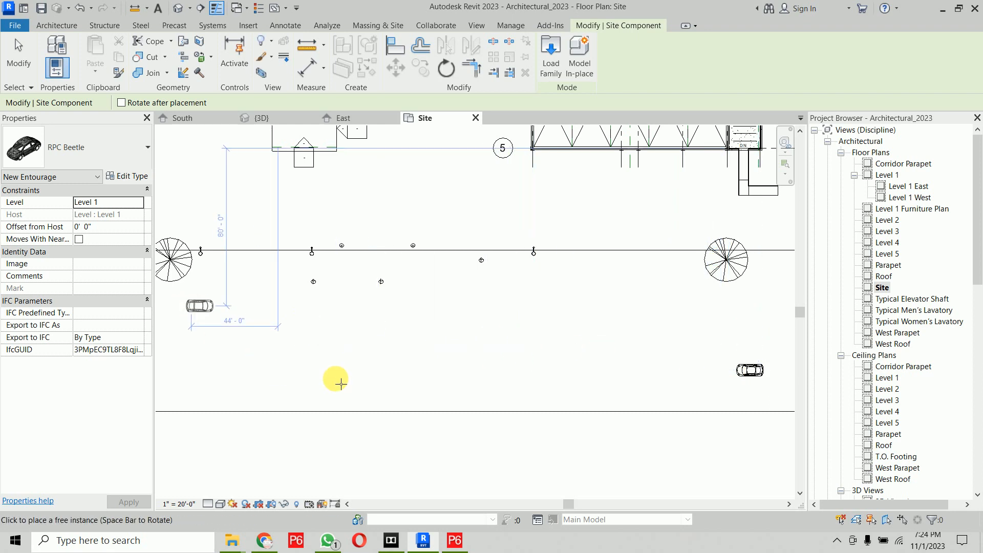
{"action": "left_click", "coordinate": [385, 386]}
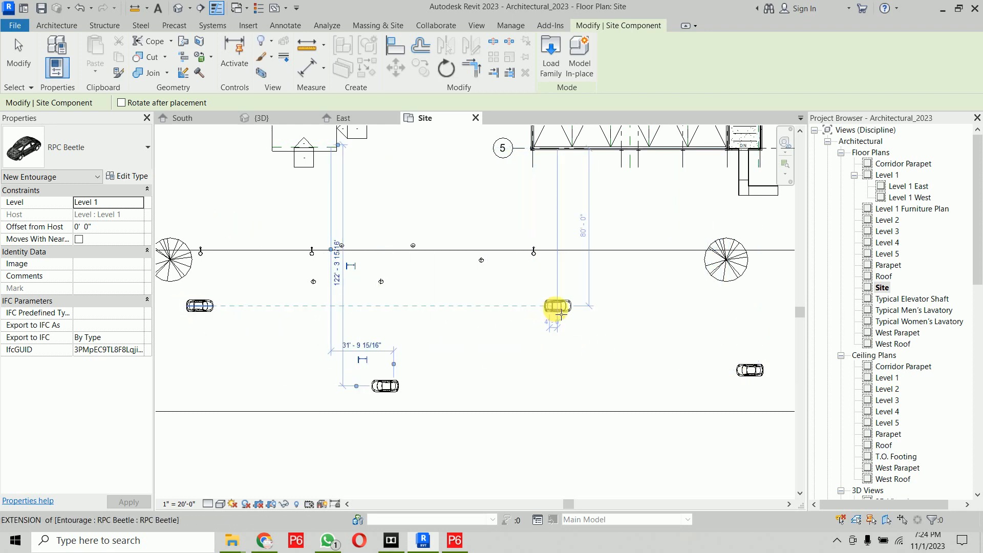
{"action": "left_click", "coordinate": [580, 282]}
{"action": "key", "text": "Escape"}
{"action": "key", "text": "Escape"}
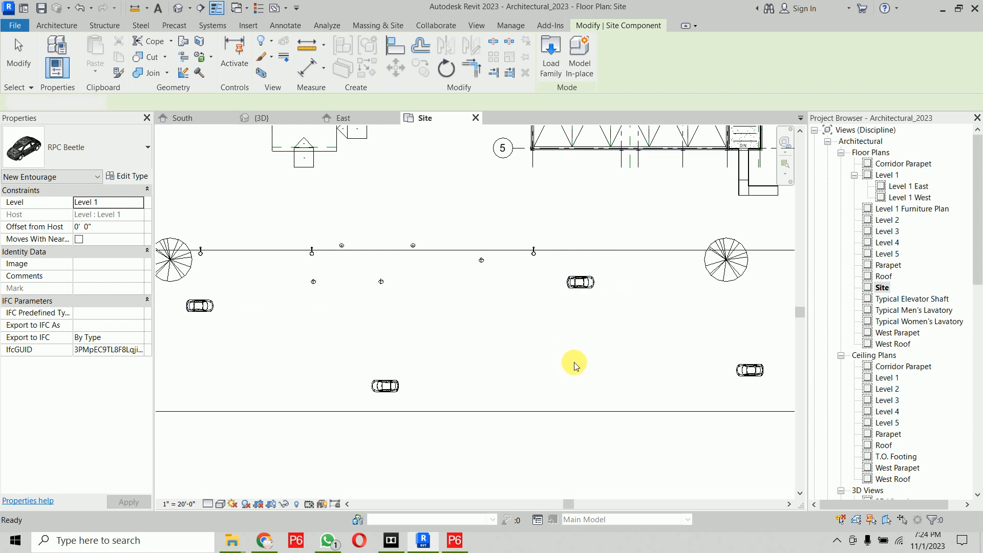
Step: Set the visual style of the default 3D view to Realistic, with the people and cars on the road in view
{"action": "left_click", "coordinate": [260, 118]}
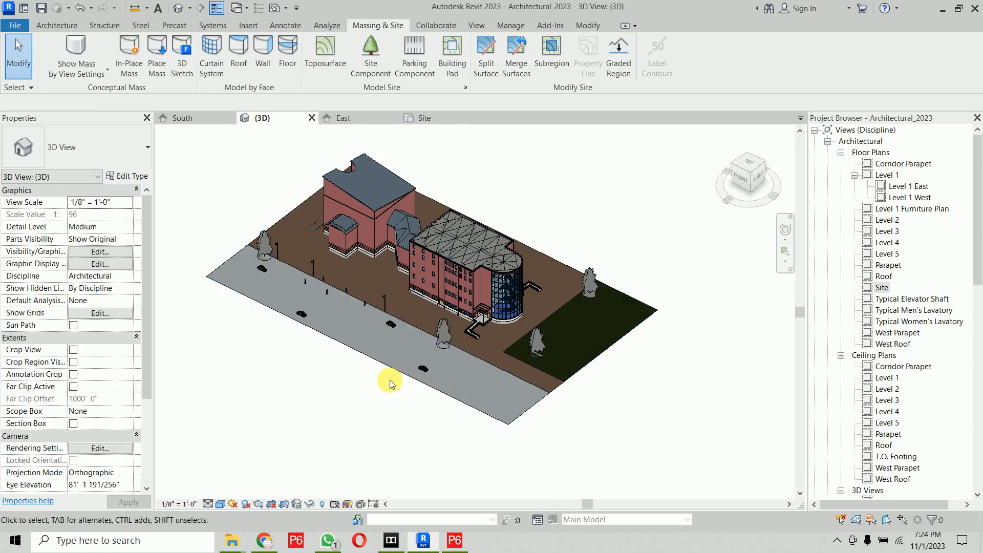
{"action": "middle_click_drag", "start_coordinate": [384, 377], "coordinate": [351, 308], "text": "shift"}
{"action": "scroll", "coordinate": [340, 293], "scroll_direction": "up", "scroll_amount": 5}
{"action": "scroll", "coordinate": [349, 294], "scroll_direction": "up", "scroll_amount": 4}
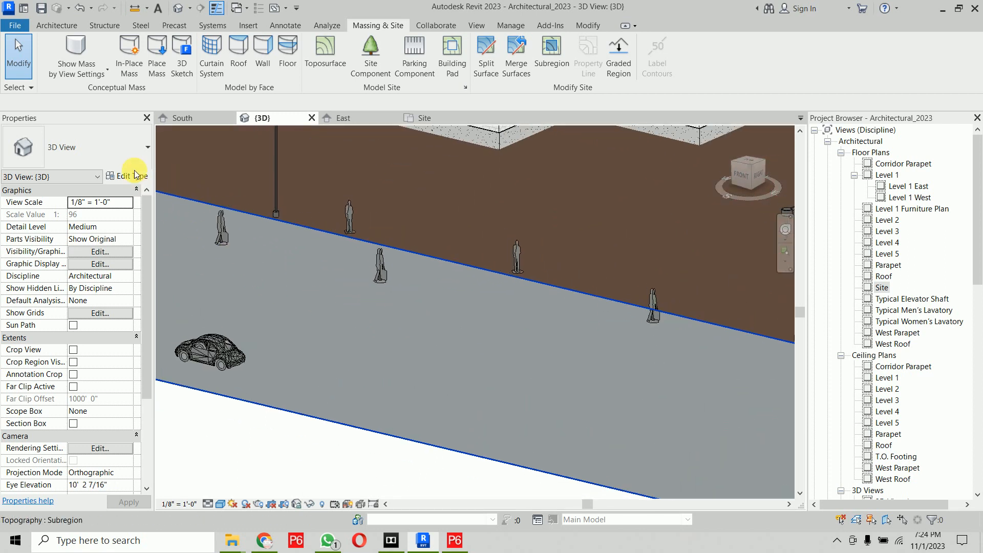
{"action": "left_click", "coordinate": [220, 503]}
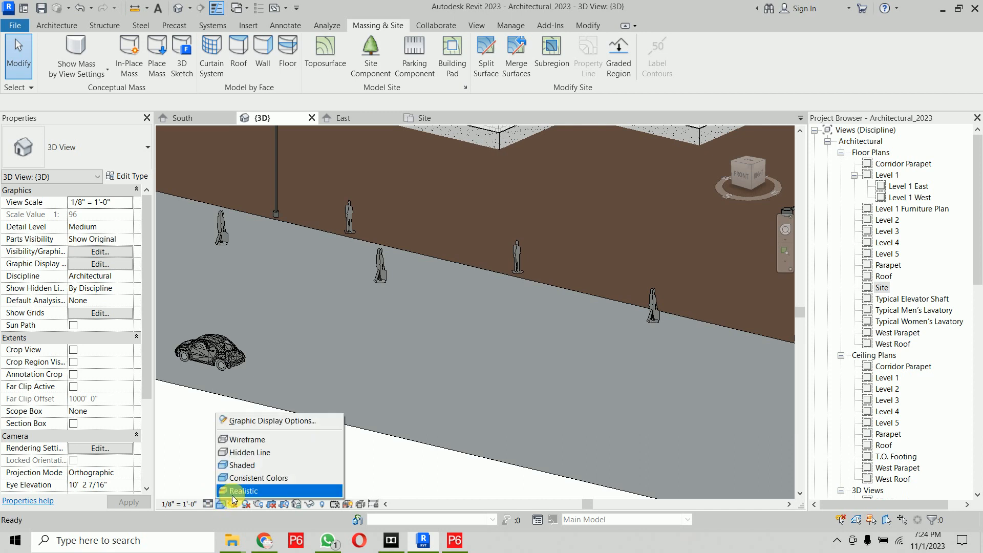
{"action": "left_click", "coordinate": [232, 493]}
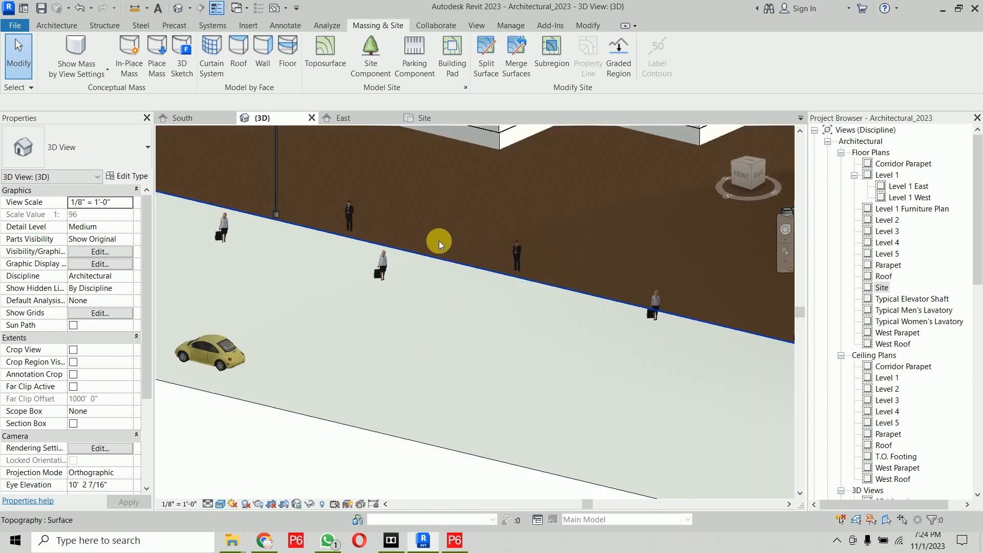
Step: Change the easternmost RPC Female figure at the road's northern edge to the type Florence
{"action": "scroll", "coordinate": [330, 266], "scroll_direction": "down", "scroll_amount": 4}
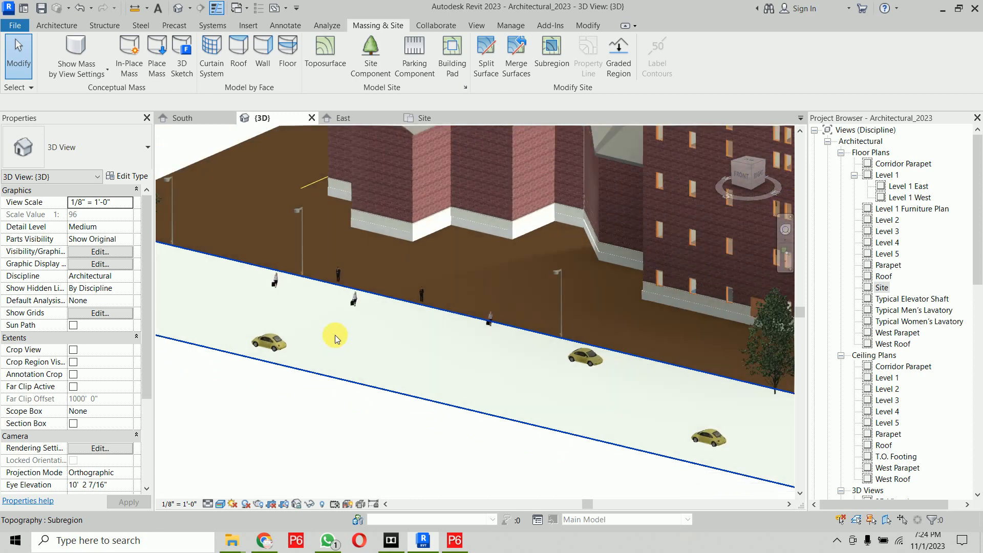
{"action": "scroll", "coordinate": [494, 309], "scroll_direction": "up", "scroll_amount": 5}
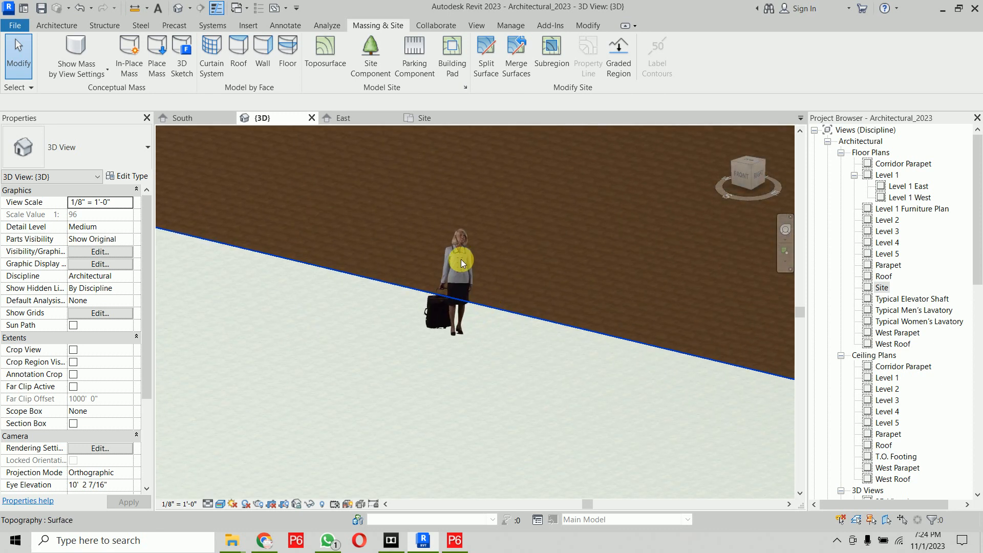
{"action": "left_click", "coordinate": [460, 259]}
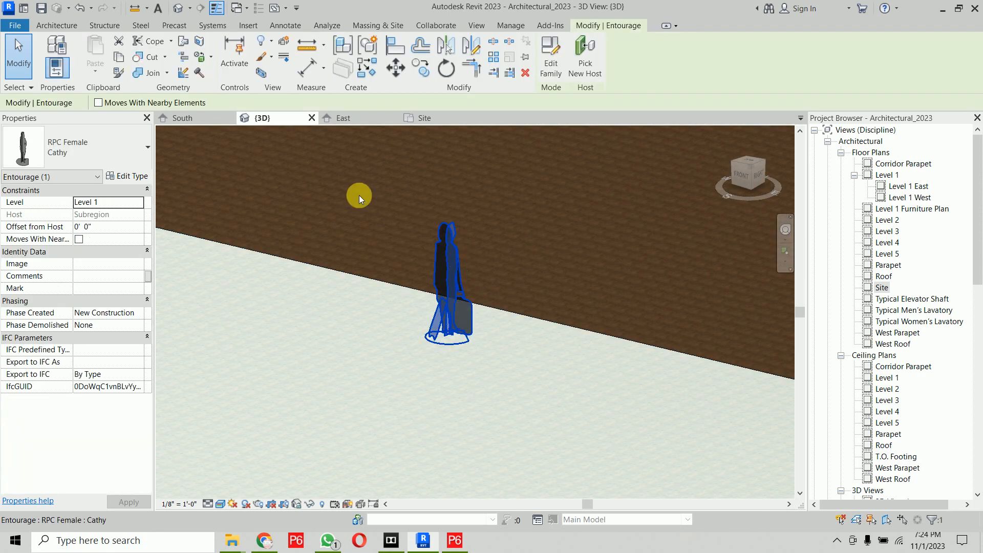
{"action": "left_click", "coordinate": [115, 157]}
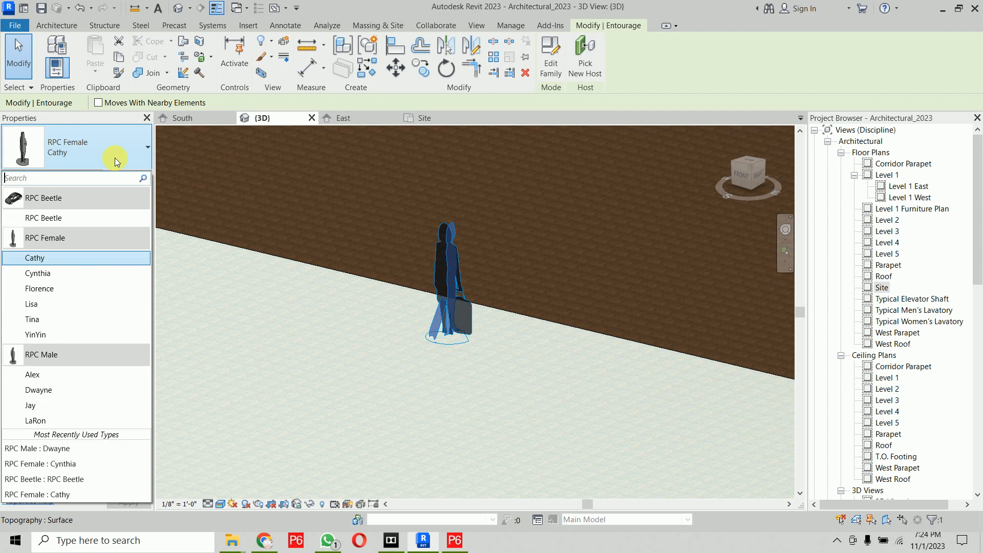
{"action": "left_click", "coordinate": [56, 290]}
{"action": "left_click", "coordinate": [489, 271]}
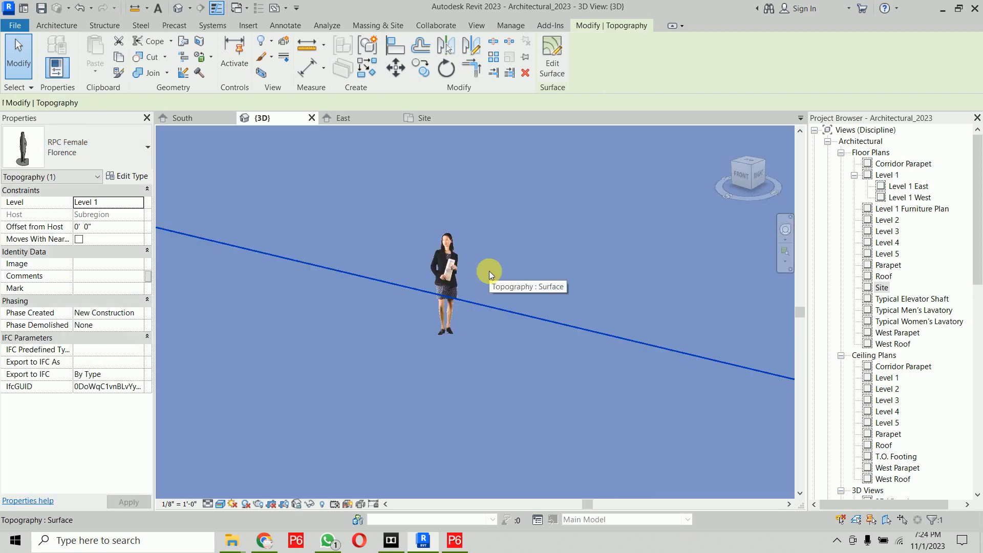
Step: Examine the figures, cars, street lights and trees along the road and grass area in the realistic 3D view
{"action": "scroll", "coordinate": [589, 241], "scroll_direction": "down", "scroll_amount": 3}
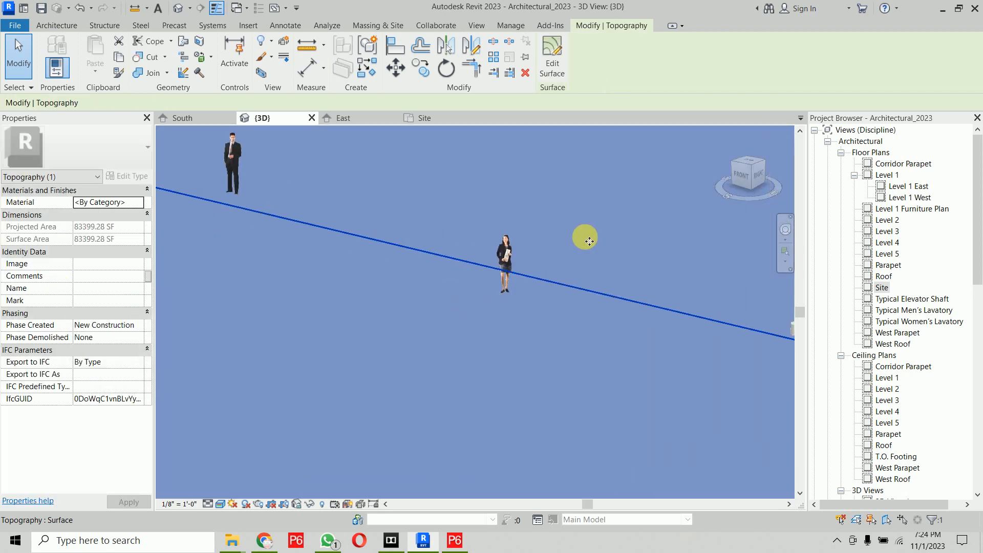
{"action": "scroll", "coordinate": [588, 245], "scroll_direction": "down", "scroll_amount": 4}
{"action": "middle_click_drag", "start_coordinate": [533, 262], "coordinate": [424, 269]}
{"action": "left_click", "coordinate": [430, 406]}
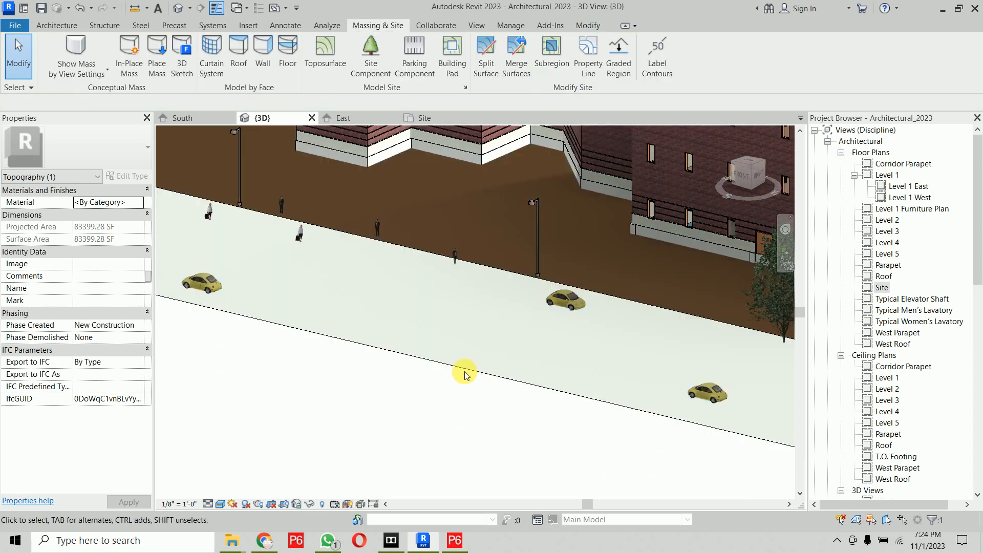
{"action": "scroll", "coordinate": [464, 373], "scroll_direction": "down", "scroll_amount": 3}
{"action": "middle_click_drag", "start_coordinate": [468, 379], "coordinate": [338, 372]}
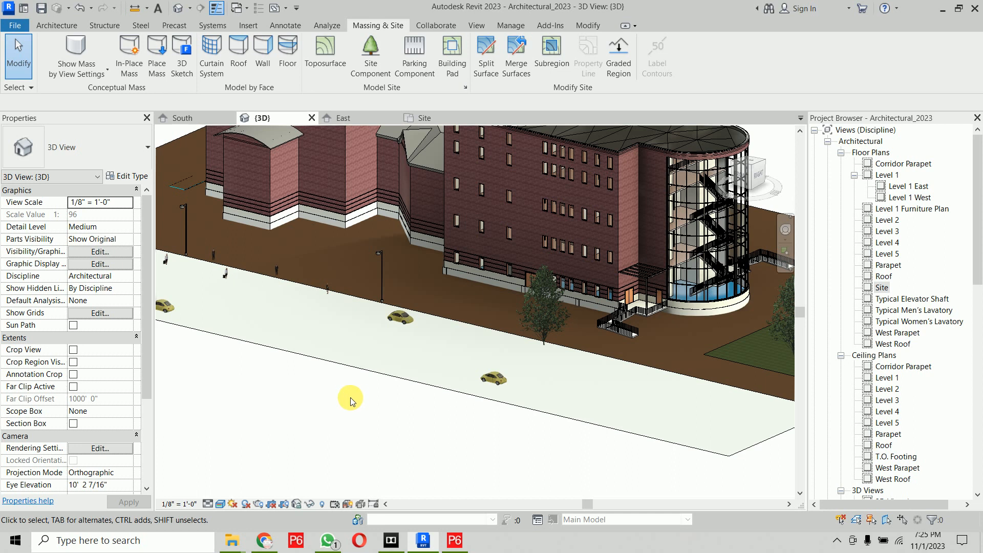
{"action": "scroll", "coordinate": [351, 397], "scroll_direction": "down", "scroll_amount": 3}
{"action": "middle_click_drag", "start_coordinate": [351, 398], "coordinate": [246, 384]}
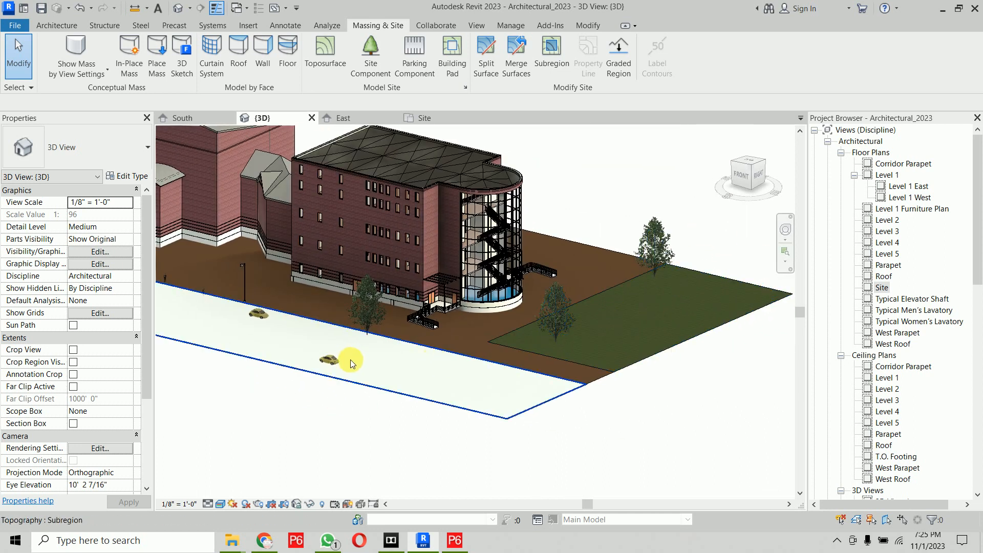
{"action": "middle_click_drag", "start_coordinate": [435, 366], "coordinate": [732, 350]}
{"action": "scroll", "coordinate": [401, 220], "scroll_direction": "up", "scroll_amount": 5}
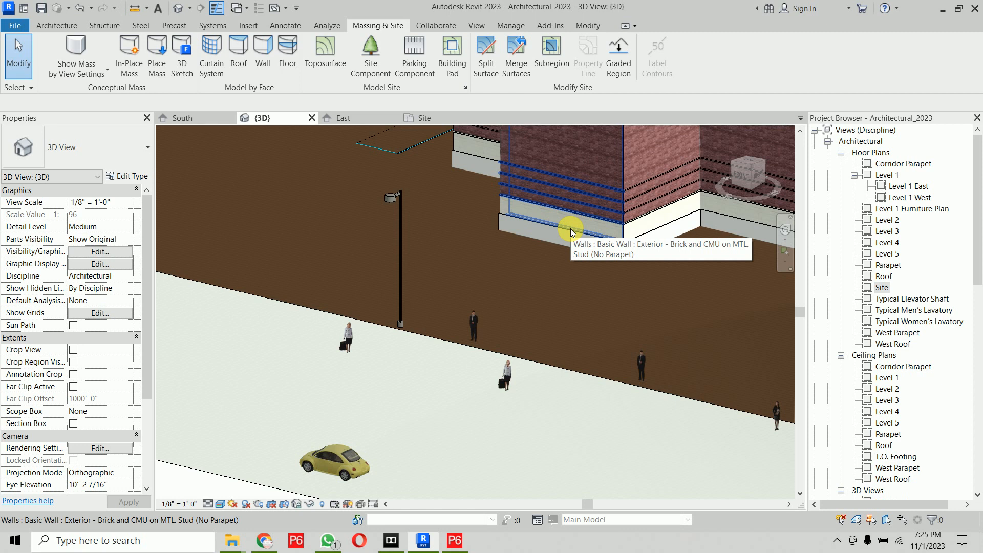
Step: Open the Site floor plan and start editing the boundary of the eastern grass subregion
{"action": "double_click", "coordinate": [881, 289]}
{"action": "scroll", "coordinate": [566, 259], "scroll_direction": "down", "scroll_amount": 5}
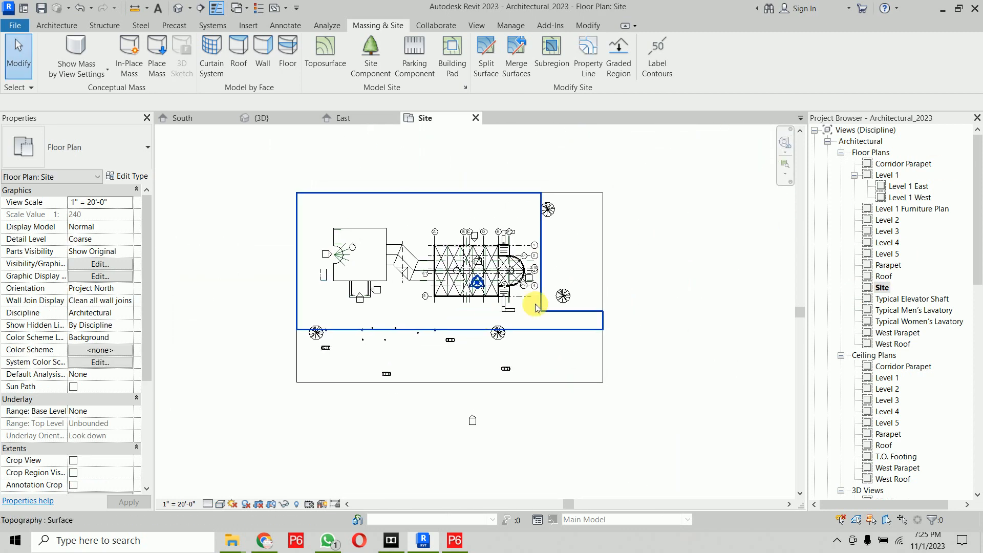
{"action": "scroll", "coordinate": [514, 296], "scroll_direction": "up", "scroll_amount": 3}
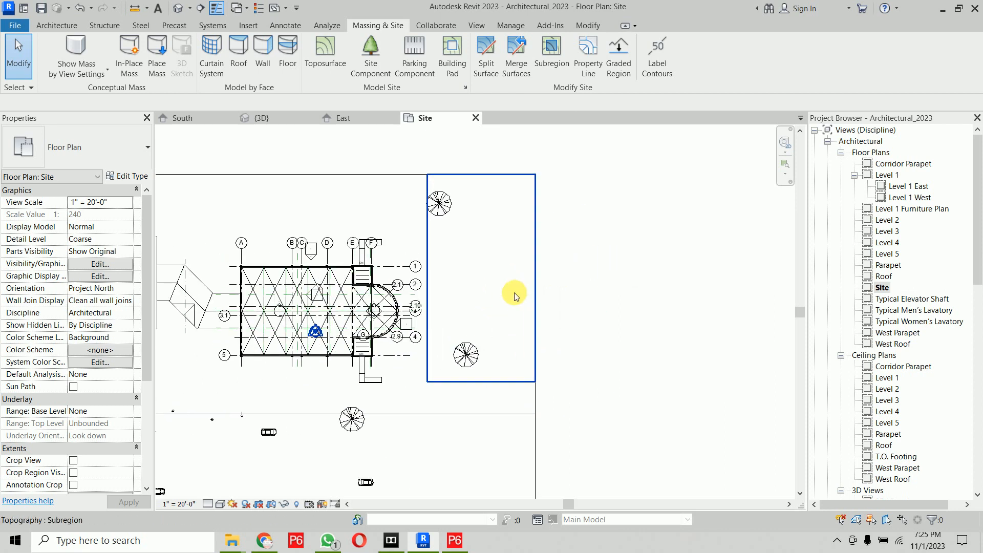
{"action": "scroll", "coordinate": [514, 296], "scroll_direction": "up", "scroll_amount": 2}
{"action": "left_click", "coordinate": [399, 229]}
{"action": "left_click", "coordinate": [546, 156]}
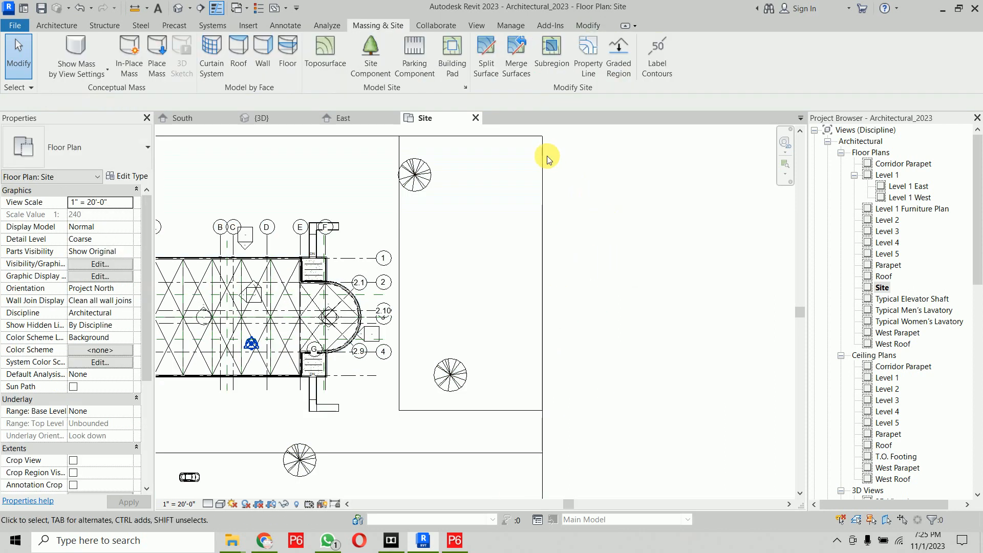
{"action": "left_click", "coordinate": [524, 140]}
{"action": "left_click", "coordinate": [546, 64]}
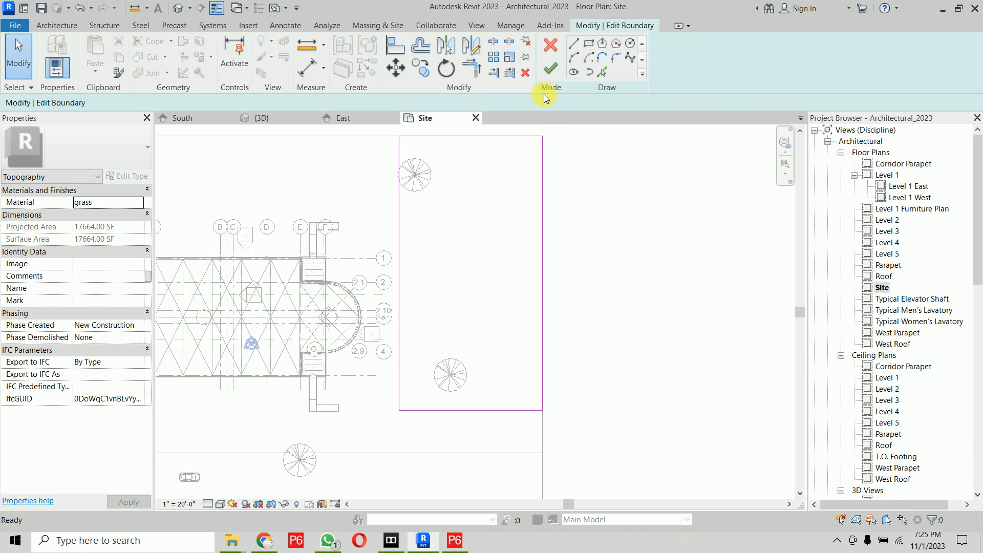
Step: Sketch a line sloping about 25° down from the grass boundary's western edge, about 43' 6" across, continued by a 24' vertical line southward
{"action": "left_click", "coordinate": [573, 45]}
{"action": "left_click", "coordinate": [400, 209]}
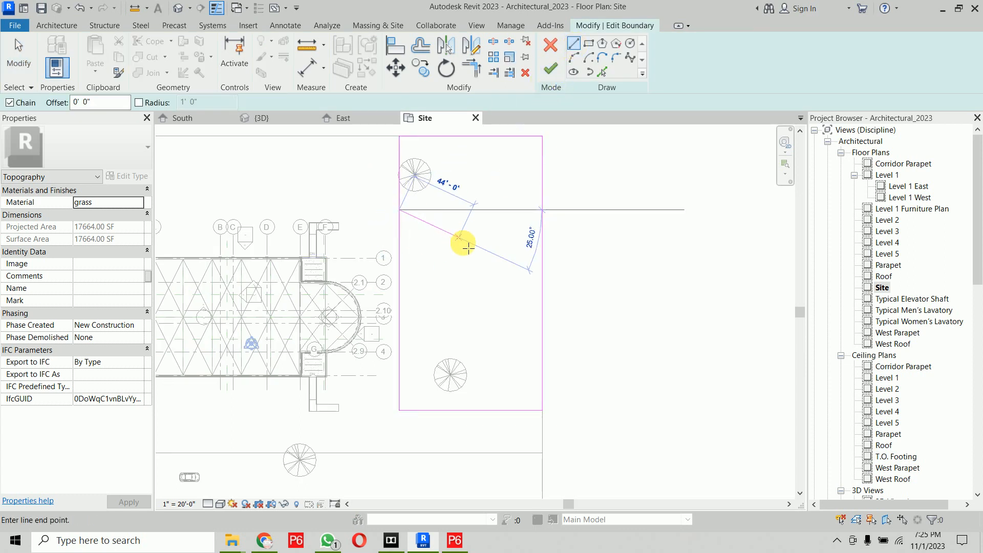
{"action": "left_click", "coordinate": [463, 239]}
{"action": "left_click", "coordinate": [463, 275]}
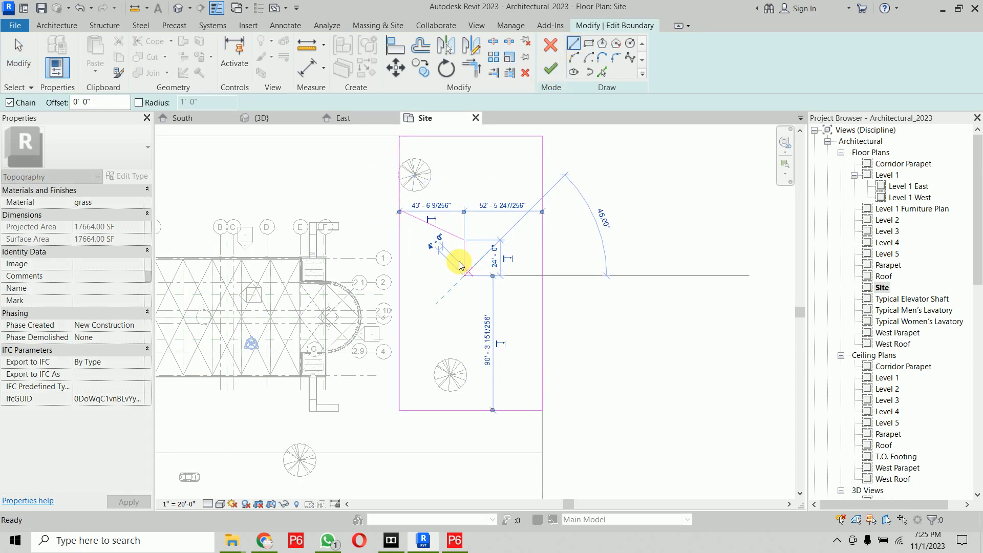
{"action": "key", "text": "Escape"}
{"action": "key", "text": "Escape"}
Step: Mirror a copy of the slanted boundary line about a drawn horizontal axis through the vertical line's midpoint
{"action": "left_click", "coordinate": [448, 239]}
{"action": "left_click", "coordinate": [471, 45]}
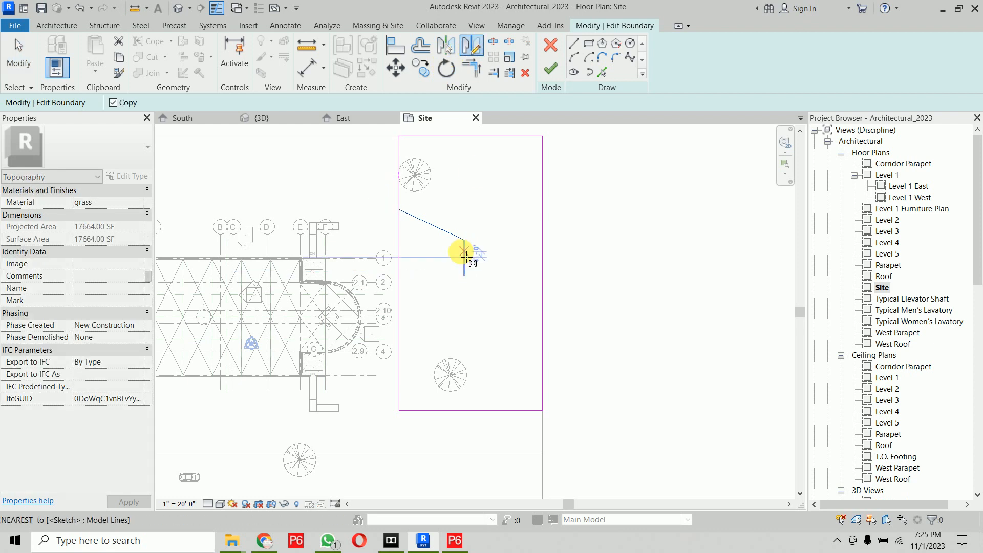
{"action": "left_click", "coordinate": [464, 259]}
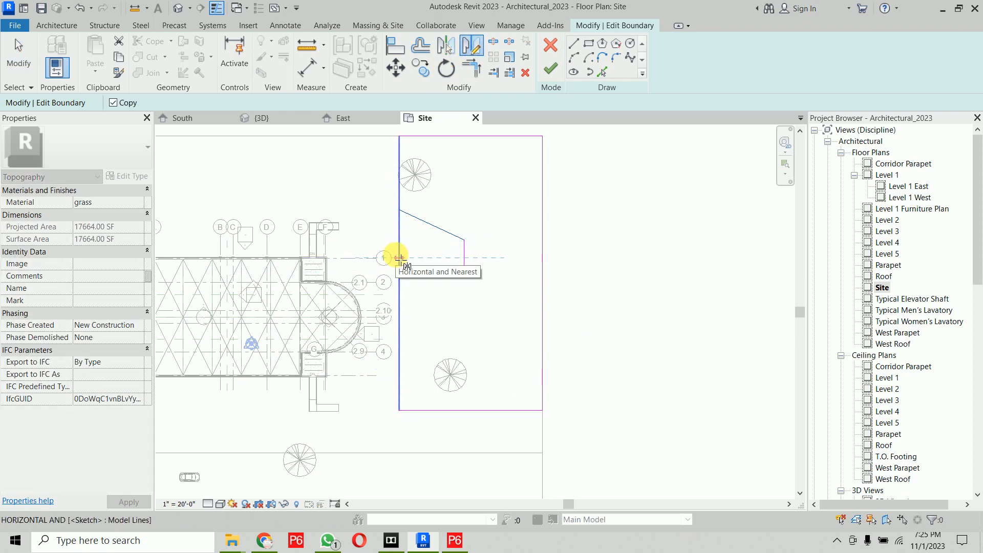
{"action": "left_click", "coordinate": [399, 258]}
{"action": "key", "text": "Escape"}
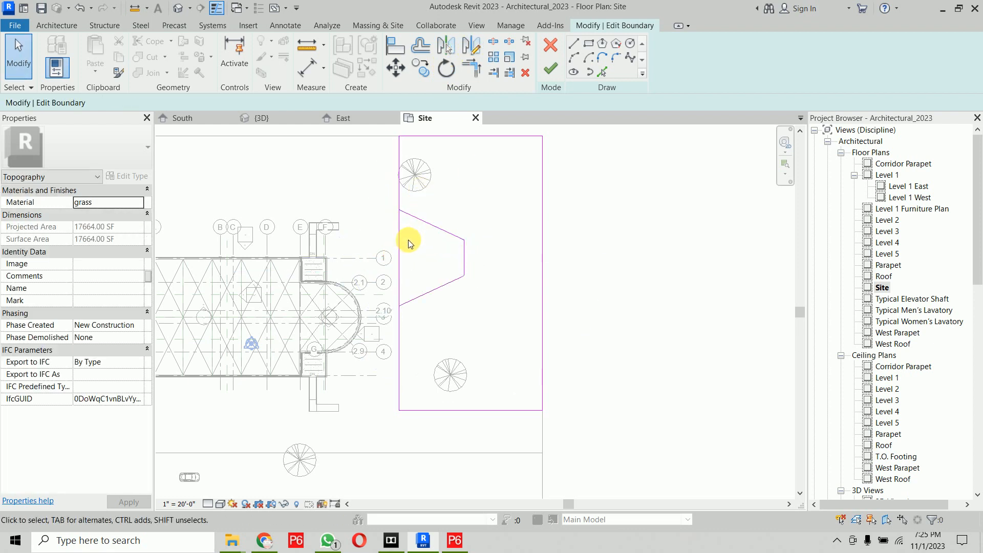
{"action": "key", "text": "s"}
{"action": "key", "text": "l"}
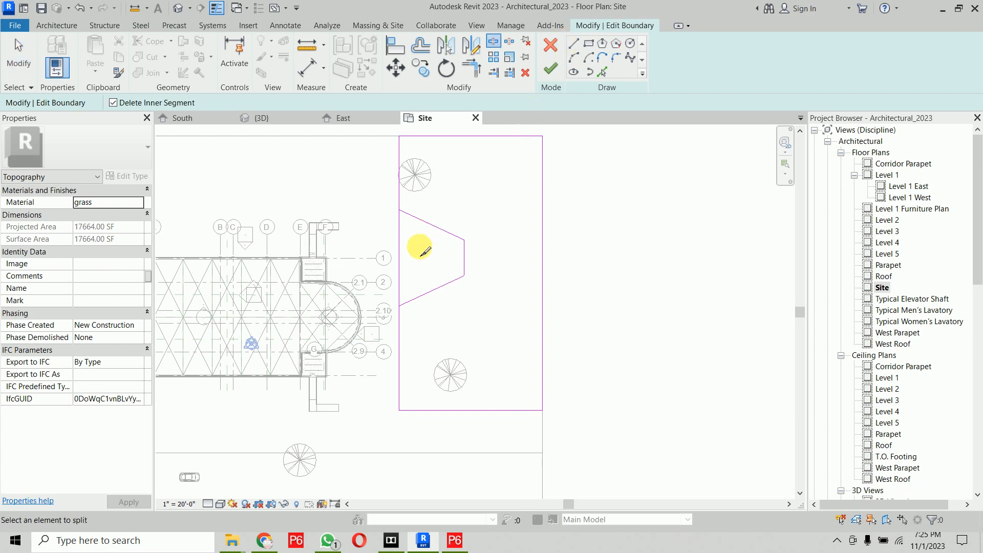
{"action": "key", "text": "Escape"}
{"action": "key", "text": "Escape"}
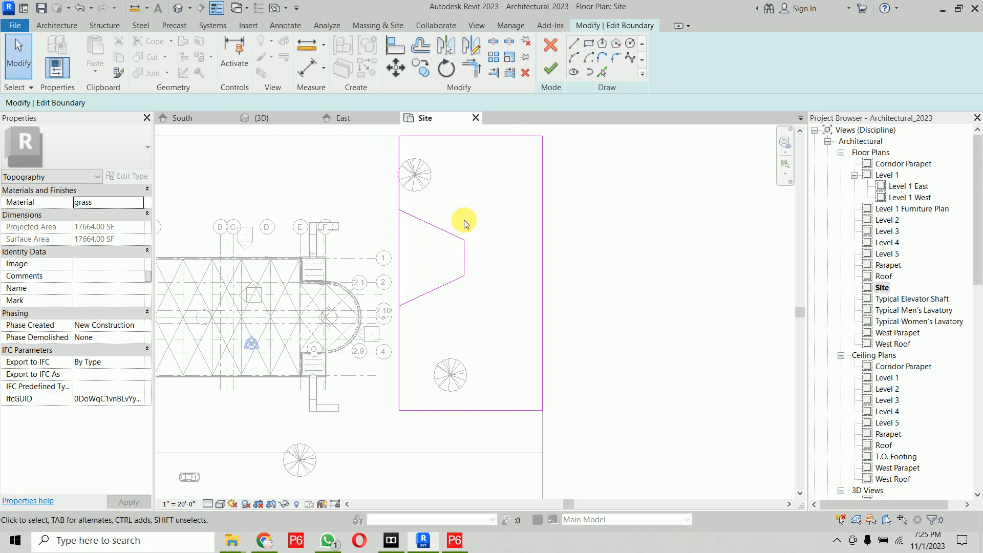
Step: Trim the grass boundary's western edge to the slanted lines to form a notch, and finish the boundary edit
{"action": "key", "text": "t"}
{"action": "key", "text": "r"}
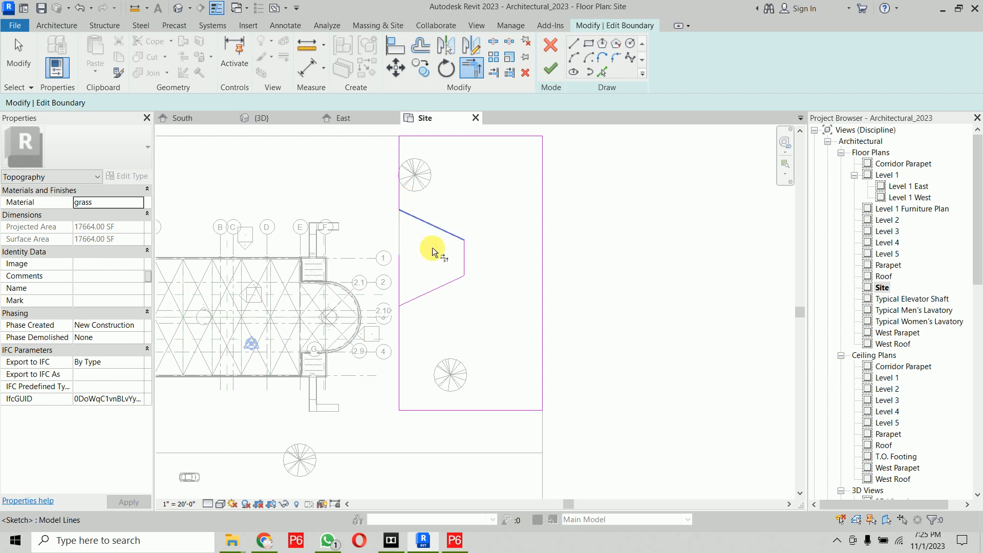
{"action": "left_click", "coordinate": [437, 290]}
{"action": "left_click", "coordinate": [405, 342]}
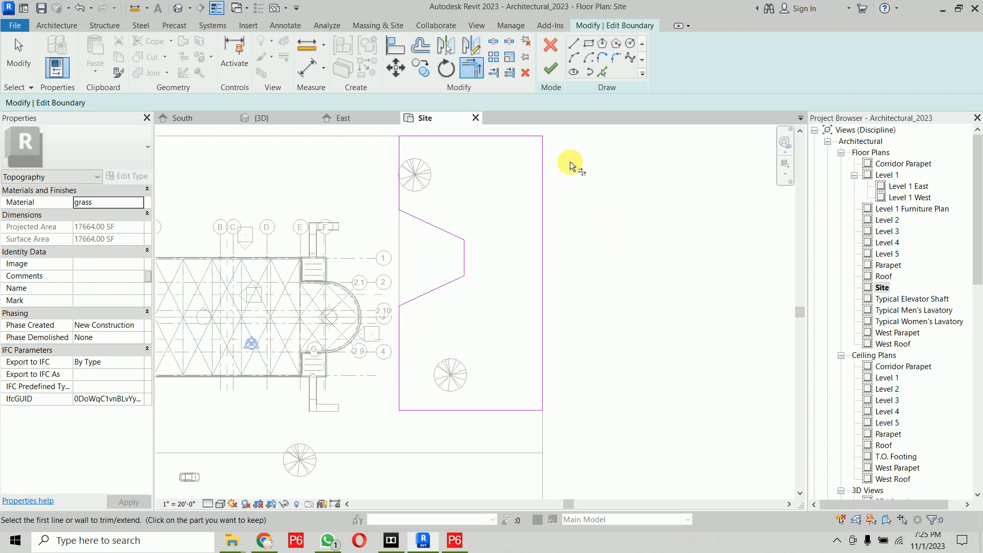
{"action": "left_click", "coordinate": [546, 69]}
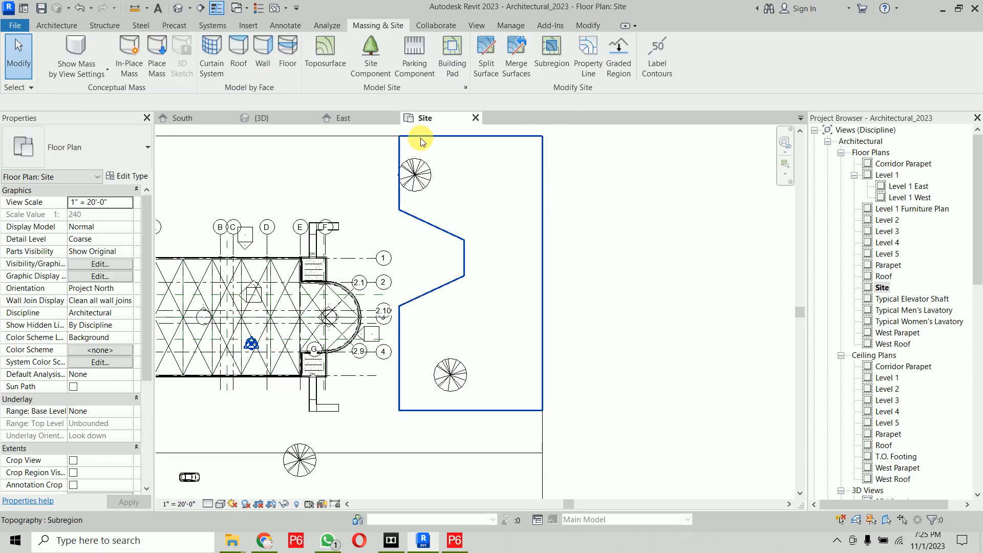
Step: Examine the notched grass subregion east of the building in the 3D view
{"action": "left_click", "coordinate": [266, 118]}
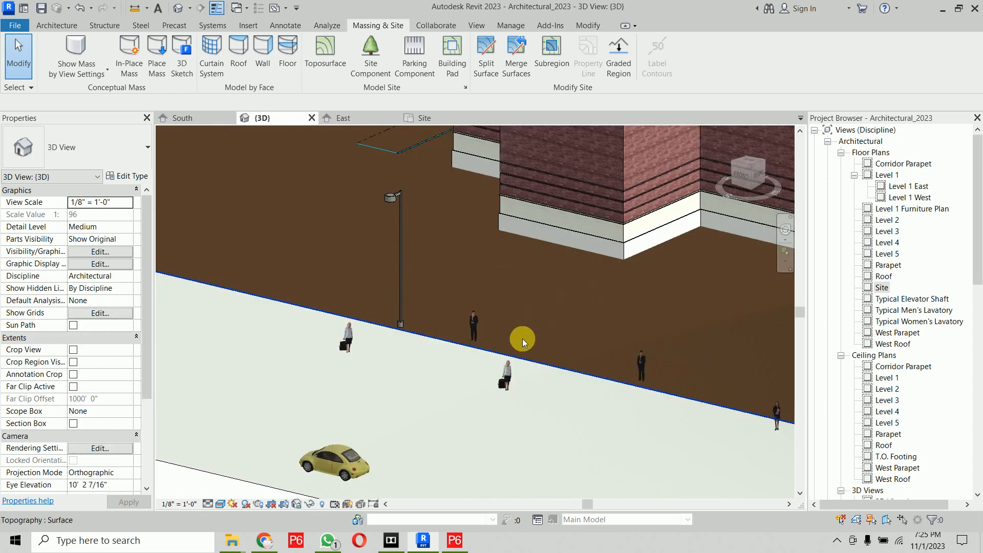
{"action": "scroll", "coordinate": [523, 339], "scroll_direction": "down", "scroll_amount": 2}
{"action": "middle_click_drag", "start_coordinate": [603, 326], "coordinate": [256, 277]}
{"action": "middle_click_drag", "start_coordinate": [617, 379], "coordinate": [236, 290]}
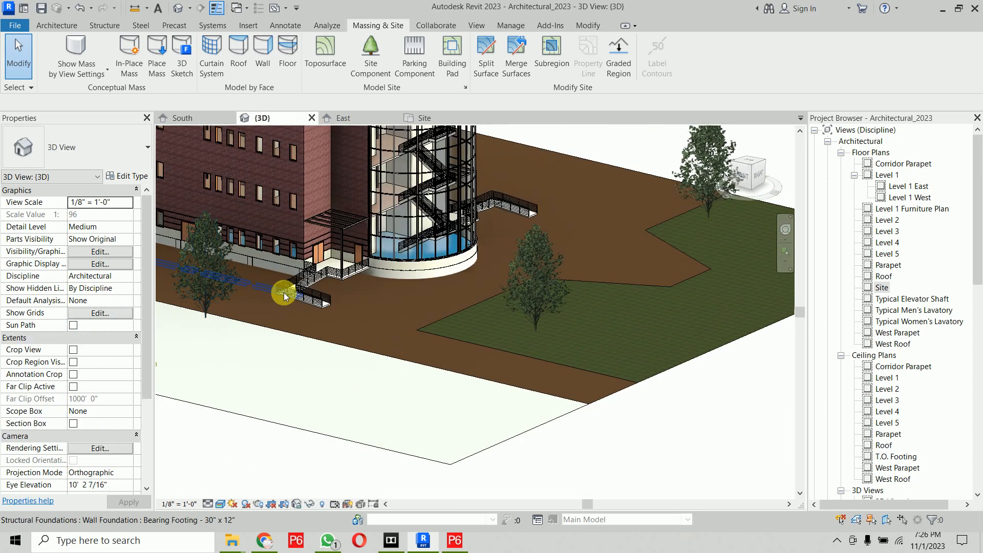
Step: Open the Site floor plan and start splitting the main topography surface around the building
{"action": "middle_click_drag", "start_coordinate": [666, 415], "coordinate": [601, 412]}
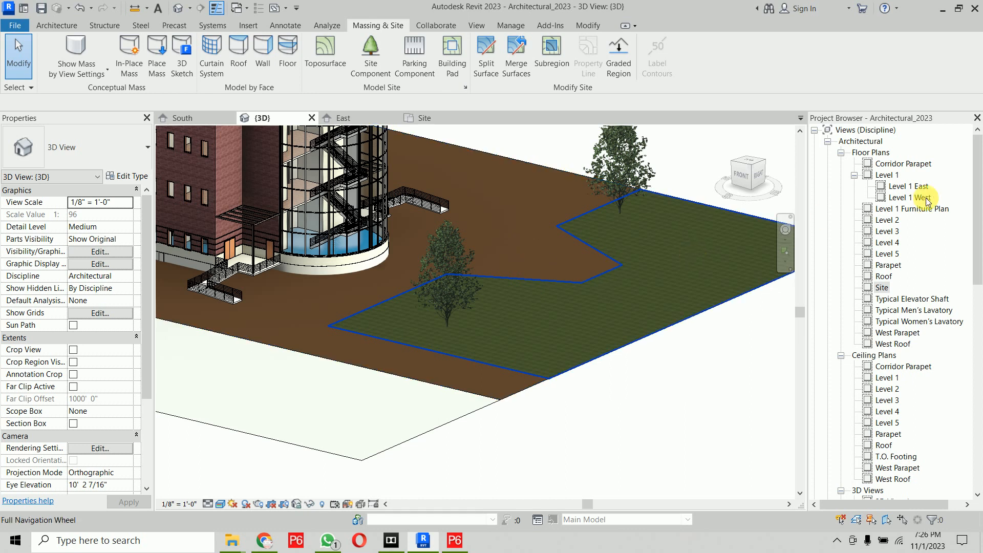
{"action": "left_click", "coordinate": [884, 289]}
{"action": "double_click", "coordinate": [884, 288]}
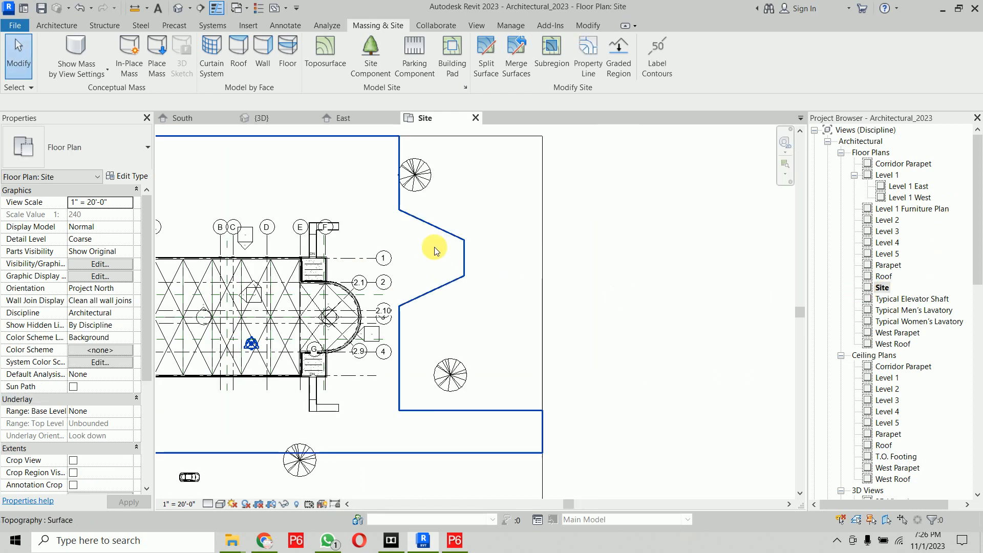
{"action": "scroll", "coordinate": [390, 222], "scroll_direction": "up", "scroll_amount": 2}
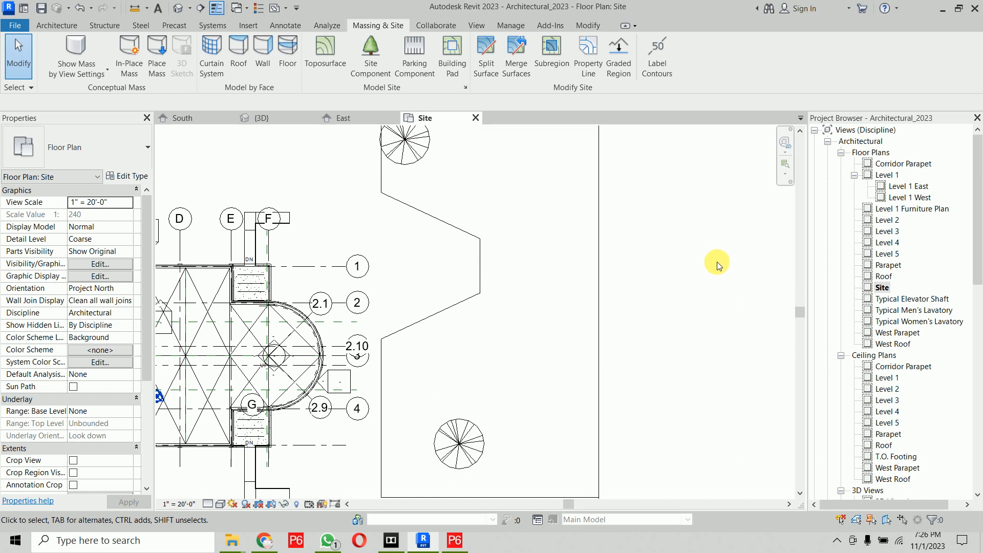
{"action": "left_click", "coordinate": [479, 73]}
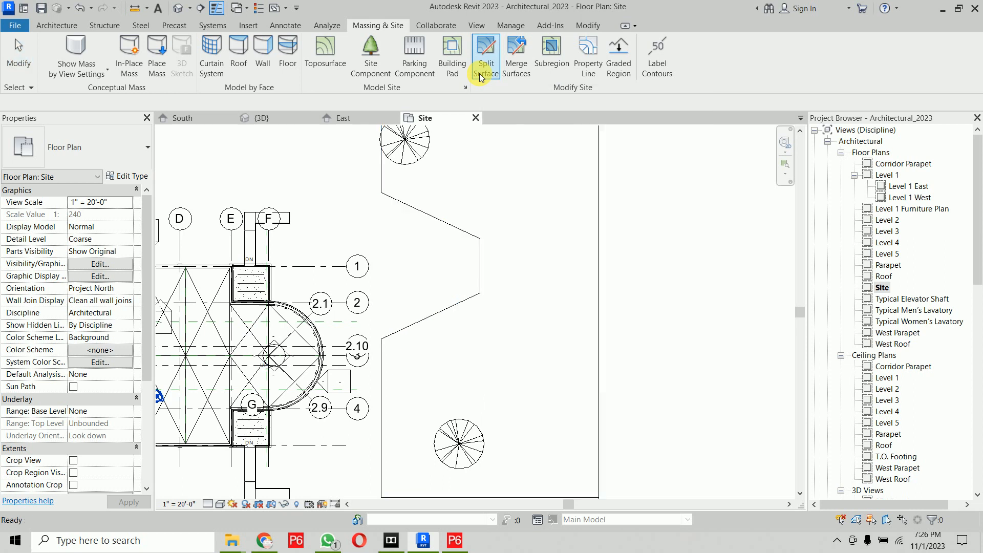
{"action": "scroll", "coordinate": [565, 218], "scroll_direction": "down", "scroll_amount": 3}
{"action": "middle_click_drag", "start_coordinate": [565, 217], "coordinate": [660, 277]}
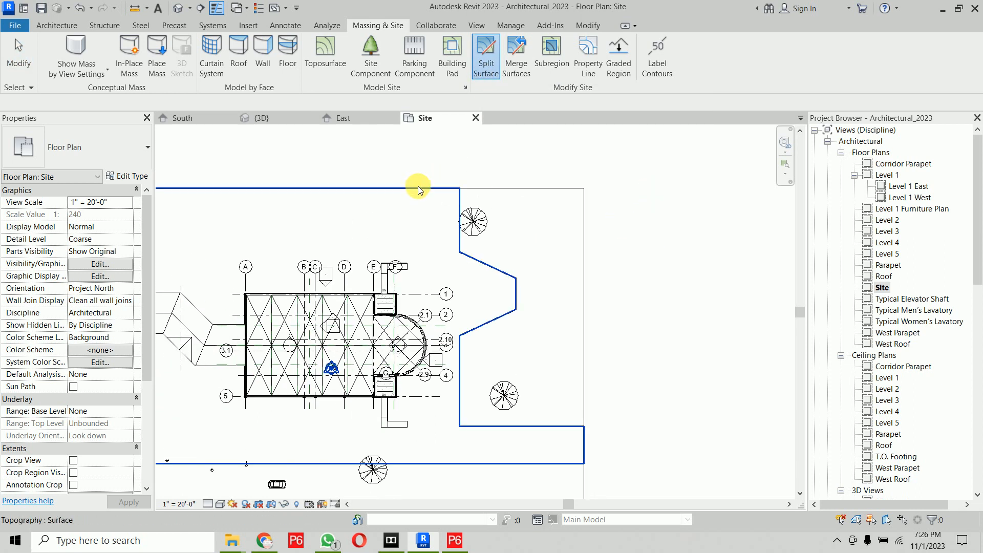
{"action": "left_click", "coordinate": [422, 189]}
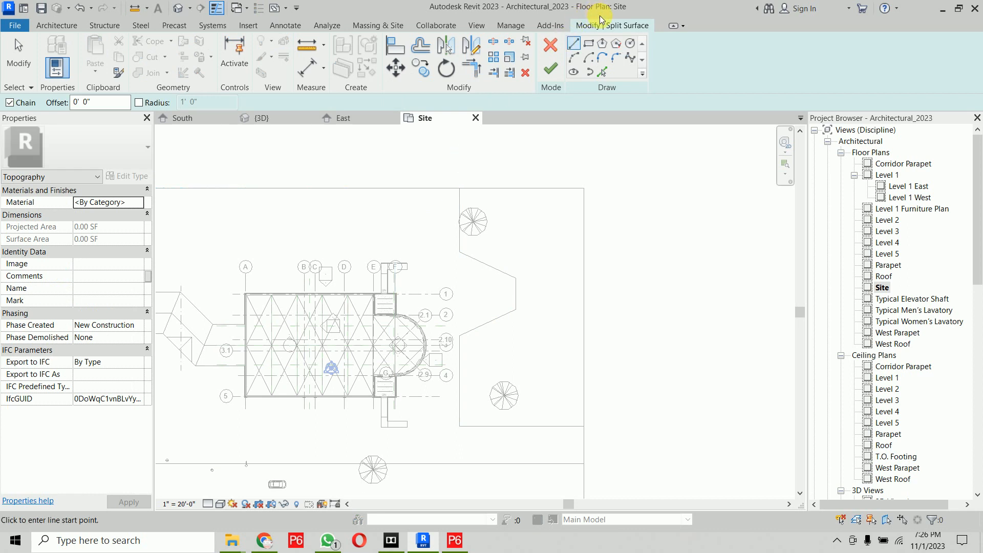
Step: Sketch a closed split boundary tracing the grass notch, with a 24' eastern side and an about 64' 6" western closing line, and finish the split
{"action": "scroll", "coordinate": [451, 295], "scroll_direction": "up", "scroll_amount": 1}
{"action": "scroll", "coordinate": [450, 295], "scroll_direction": "up", "scroll_amount": 1}
{"action": "left_click", "coordinate": [602, 72]}
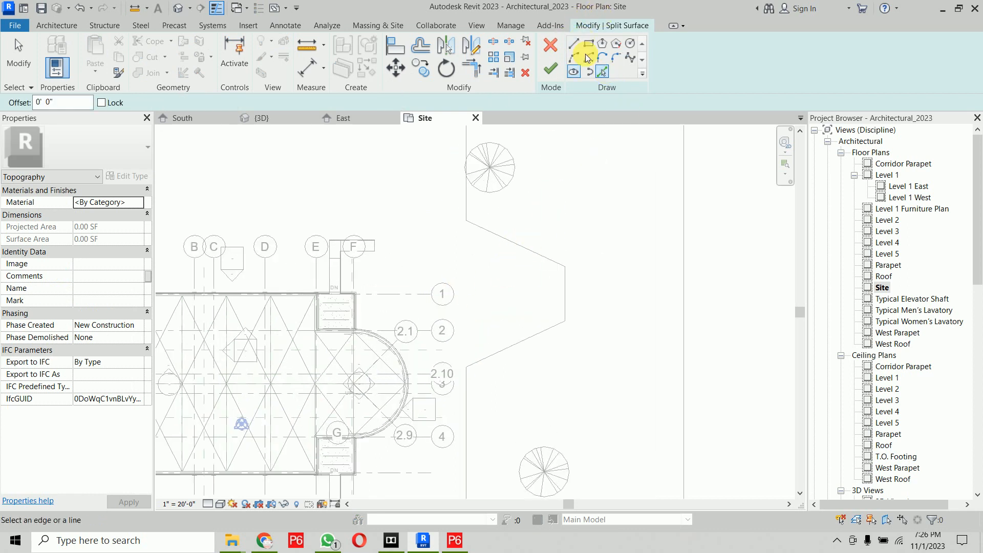
{"action": "left_click", "coordinate": [573, 43]}
{"action": "left_click", "coordinate": [466, 220]}
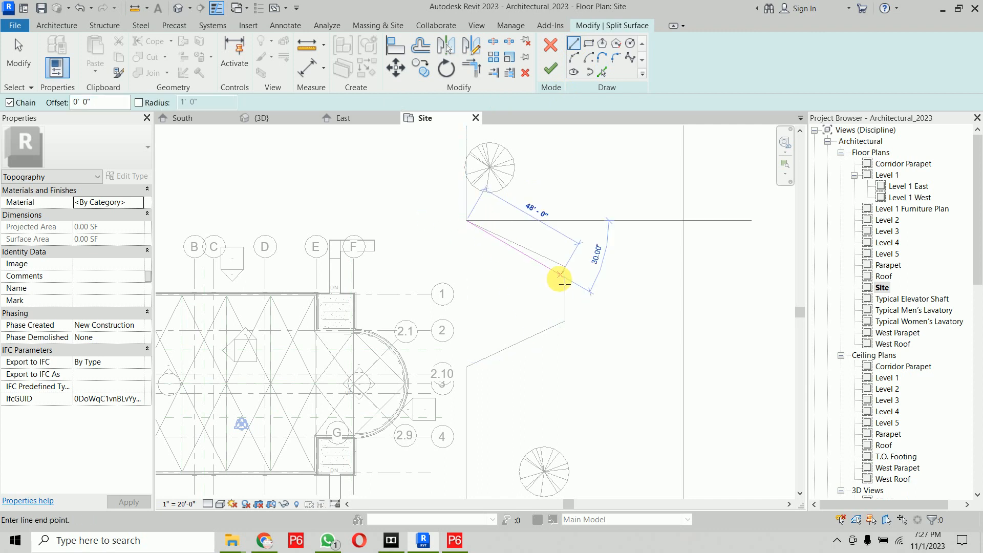
{"action": "left_click", "coordinate": [566, 267]}
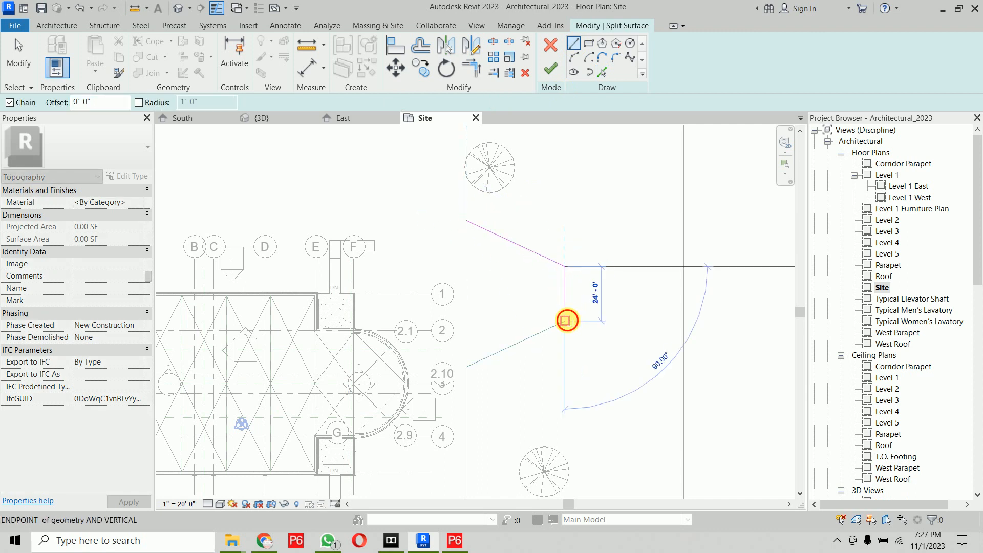
{"action": "left_click", "coordinate": [564, 322]}
{"action": "left_click", "coordinate": [467, 367]}
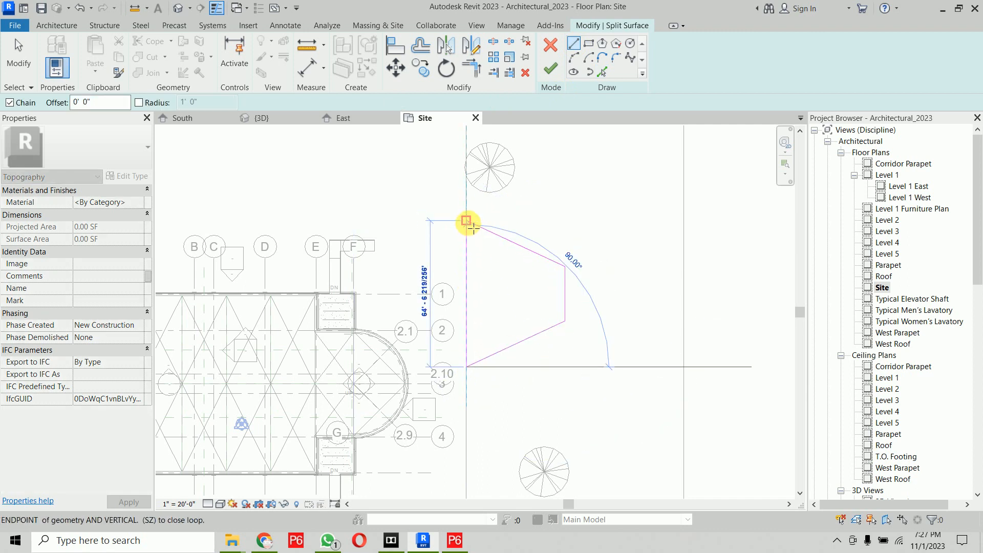
{"action": "left_click", "coordinate": [466, 220]}
{"action": "key", "text": "Escape"}
{"action": "left_click", "coordinate": [551, 70]}
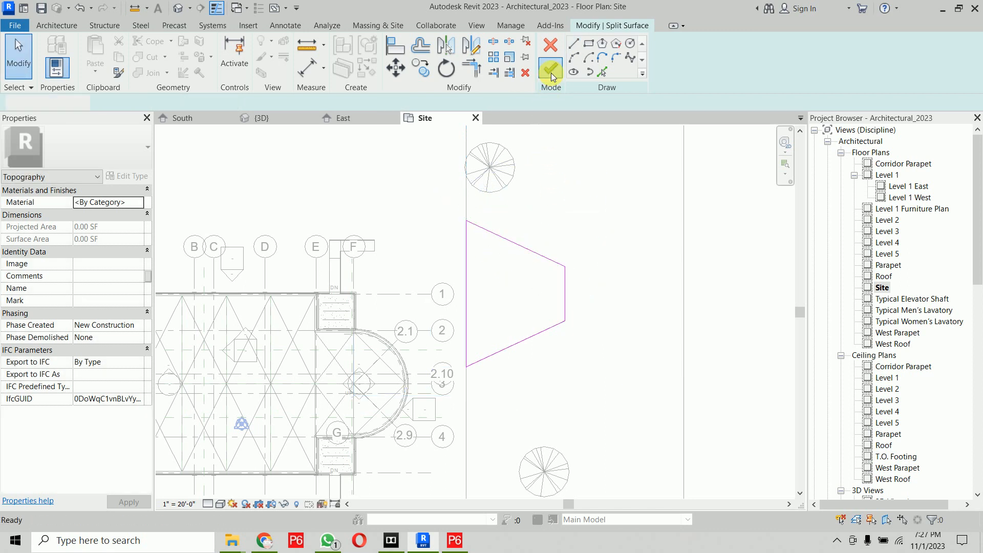
{"action": "left_click", "coordinate": [653, 267]}
{"action": "left_click", "coordinate": [695, 240]}
Step: Delete the split-off trapezoidal surface within the grass notch in the 3D view
{"action": "scroll", "coordinate": [696, 243], "scroll_direction": "down", "scroll_amount": 2}
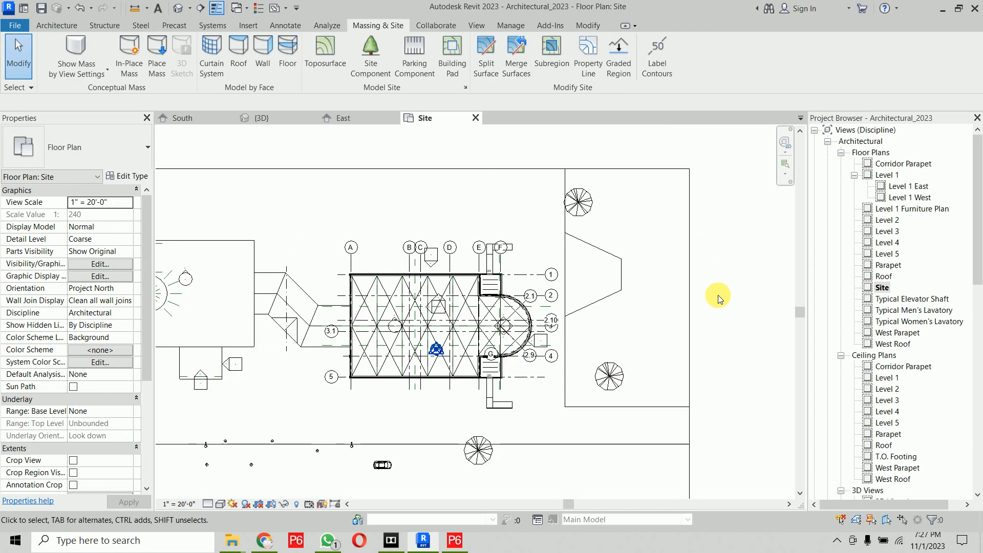
{"action": "middle_click_drag", "start_coordinate": [670, 280], "coordinate": [472, 213]}
{"action": "left_click", "coordinate": [266, 119]}
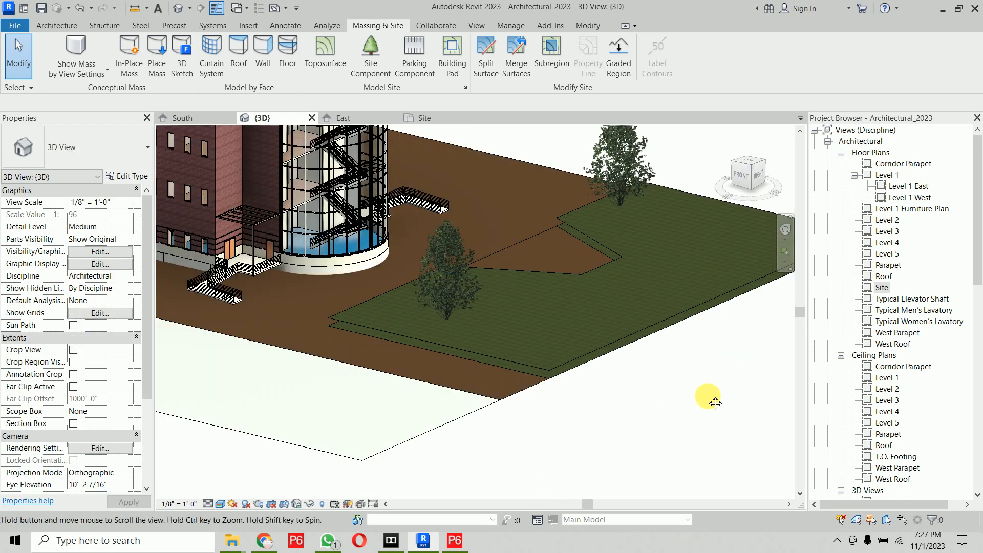
{"action": "middle_click_drag", "start_coordinate": [686, 422], "coordinate": [604, 397], "text": "shift"}
{"action": "left_click", "coordinate": [515, 348]}
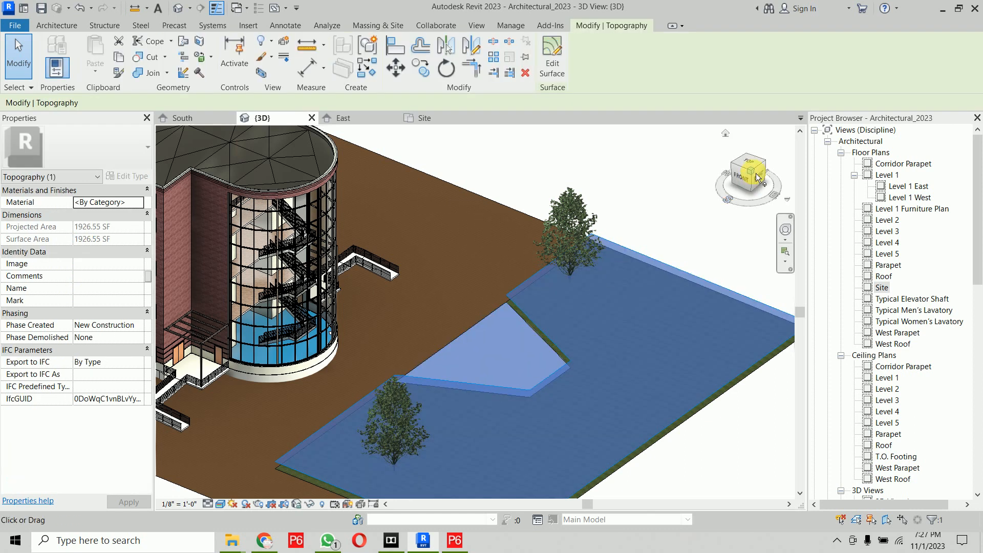
{"action": "key", "text": "Delete"}
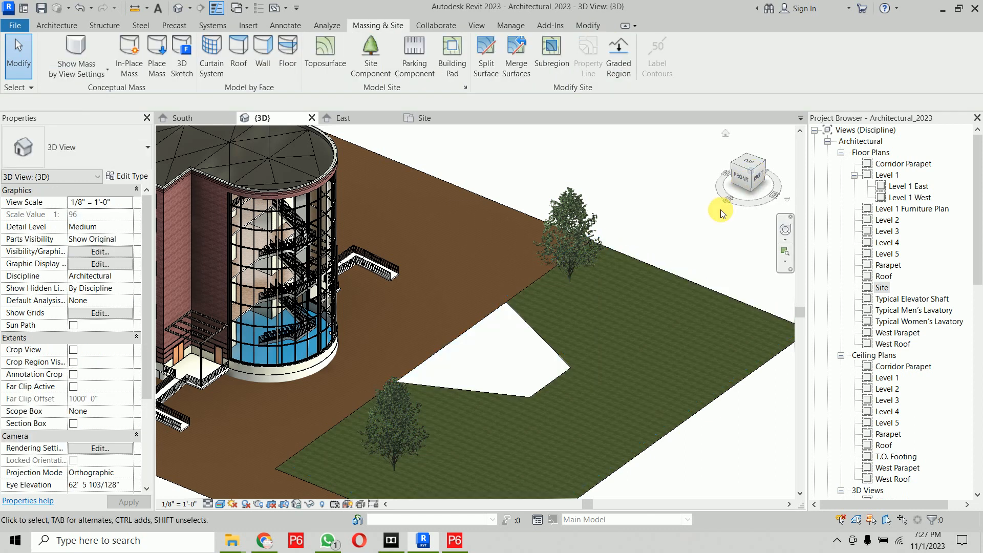
Step: Try deleting the bitumen road subregion, and undo the deletion
{"action": "scroll", "coordinate": [621, 288], "scroll_direction": "down", "scroll_amount": 4}
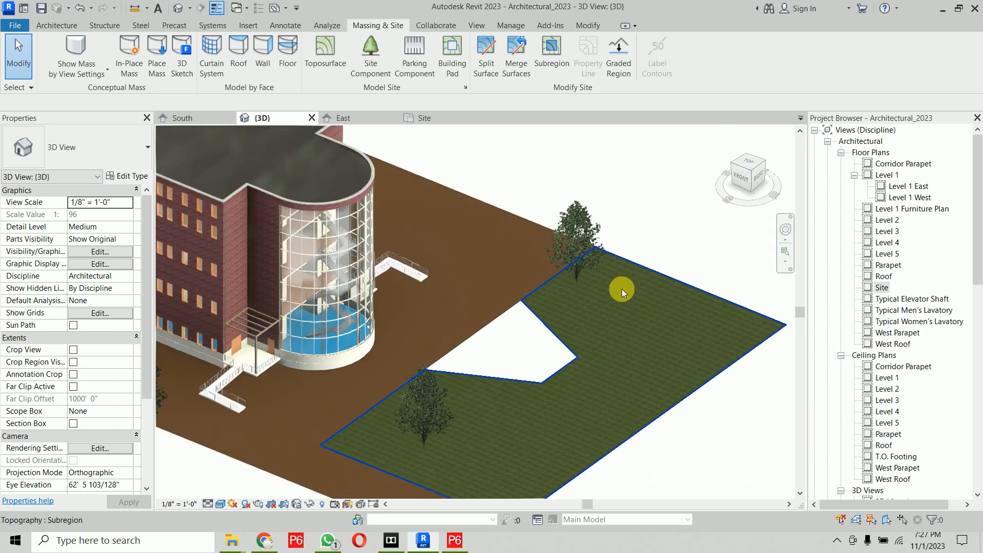
{"action": "left_click", "coordinate": [453, 368]}
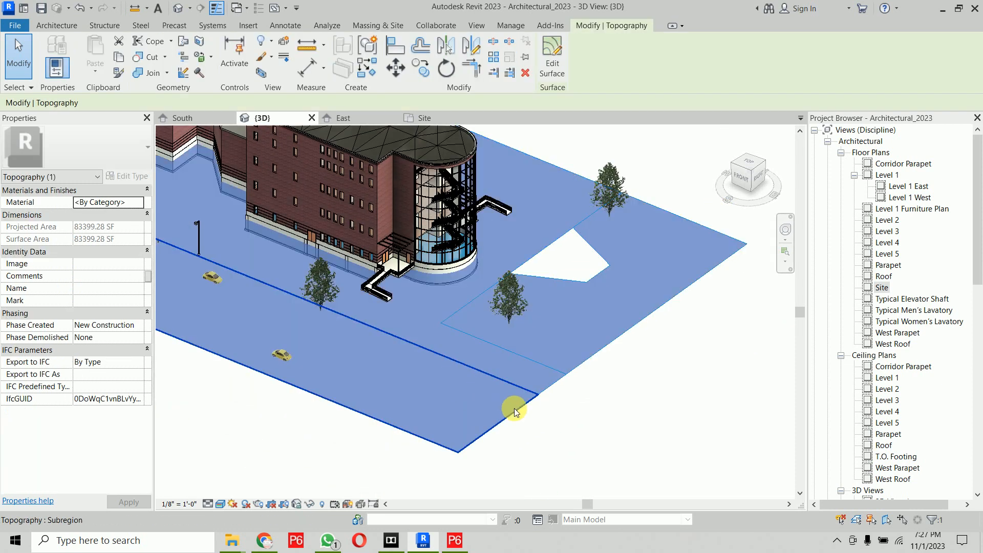
{"action": "left_click", "coordinate": [575, 421]}
{"action": "left_click", "coordinate": [476, 381]}
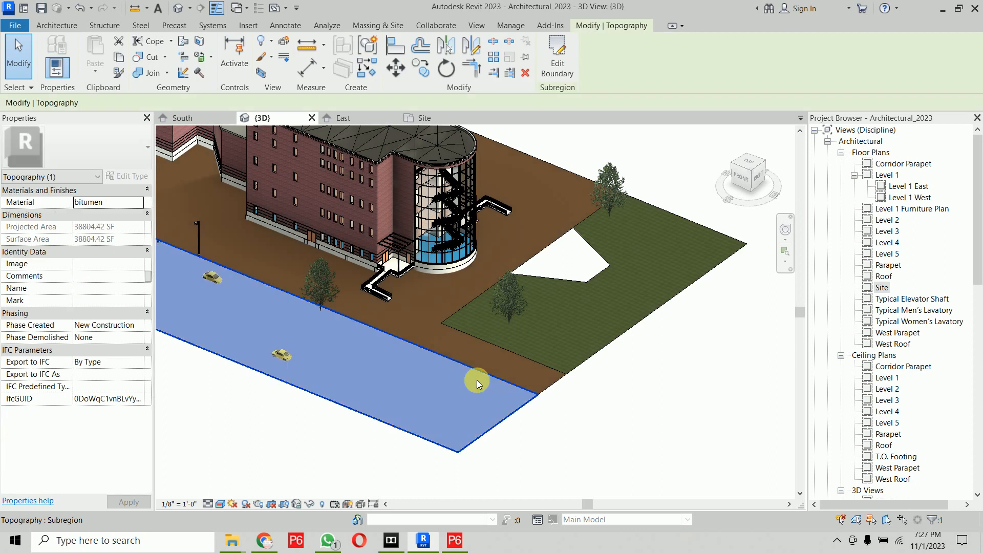
{"action": "key", "text": "Delete"}
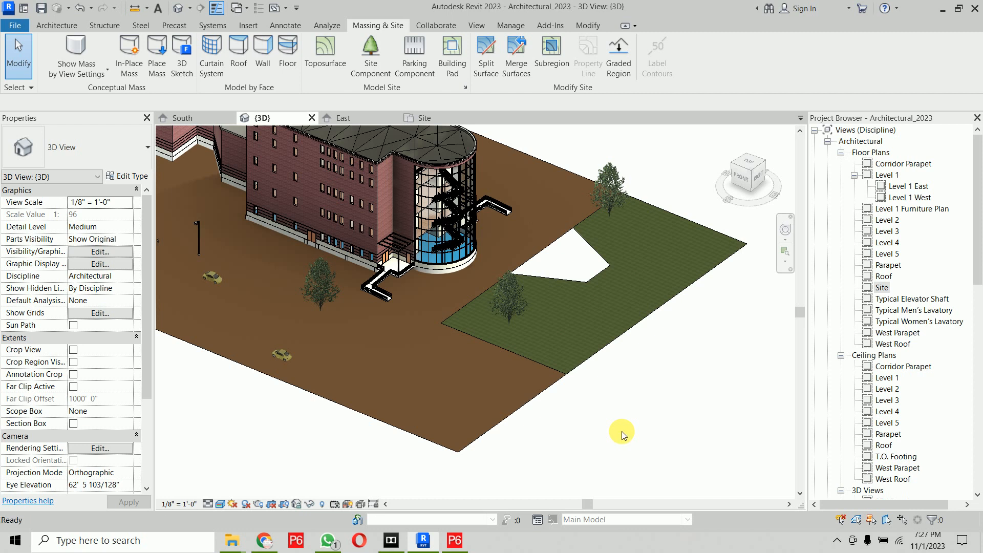
{"action": "key", "text": "ctrl+z"}
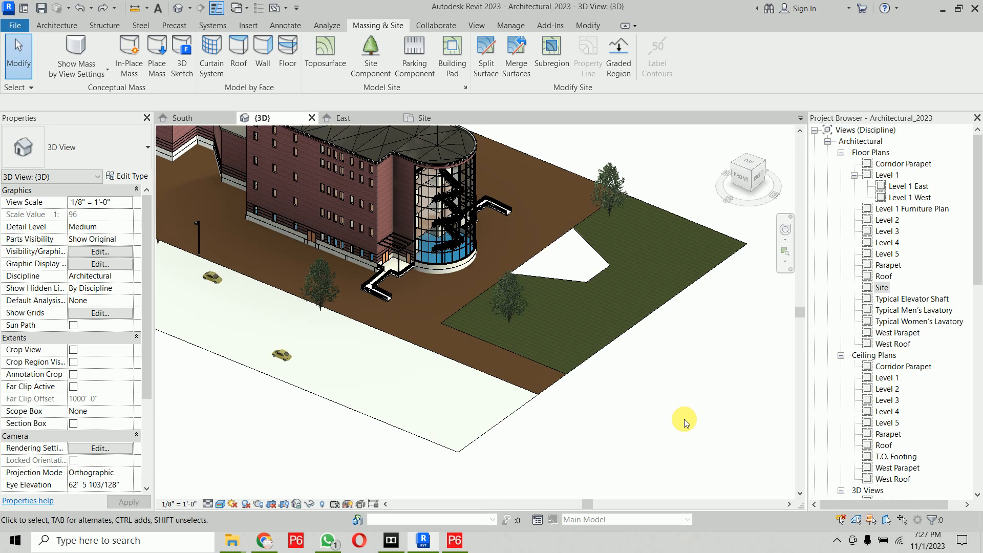
Step: Examine the western end of the site, including the parking space and the road, in the 3D view
{"action": "scroll", "coordinate": [673, 215], "scroll_direction": "down", "scroll_amount": 3}
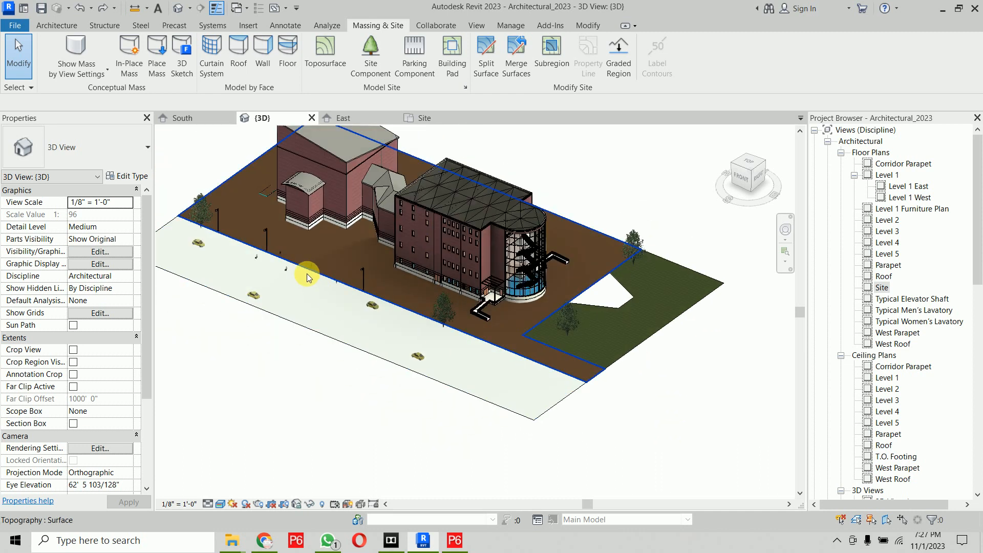
{"action": "middle_click_drag", "start_coordinate": [306, 274], "coordinate": [460, 278], "text": "shift"}
{"action": "scroll", "coordinate": [389, 266], "scroll_direction": "up", "scroll_amount": 8}
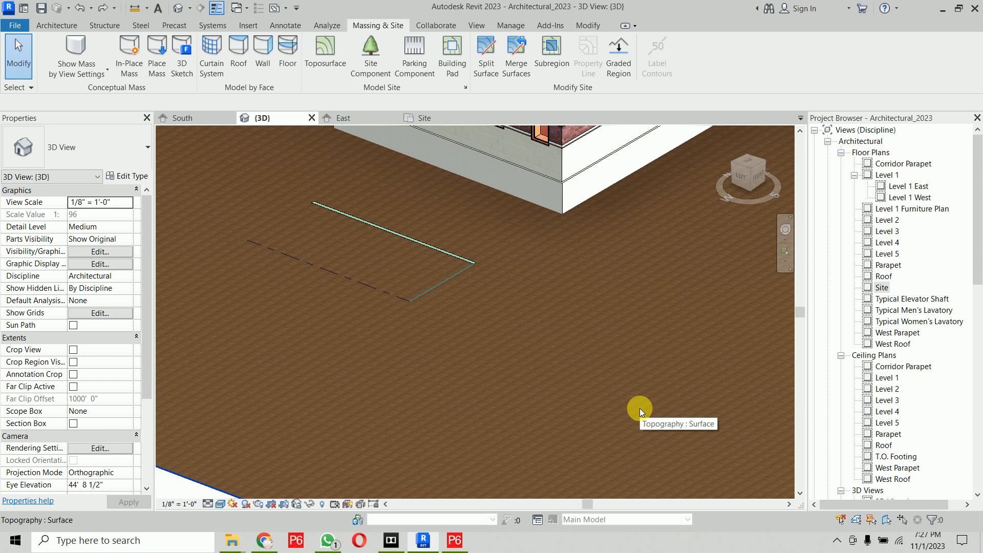
{"action": "scroll", "coordinate": [640, 408], "scroll_direction": "down", "scroll_amount": 5}
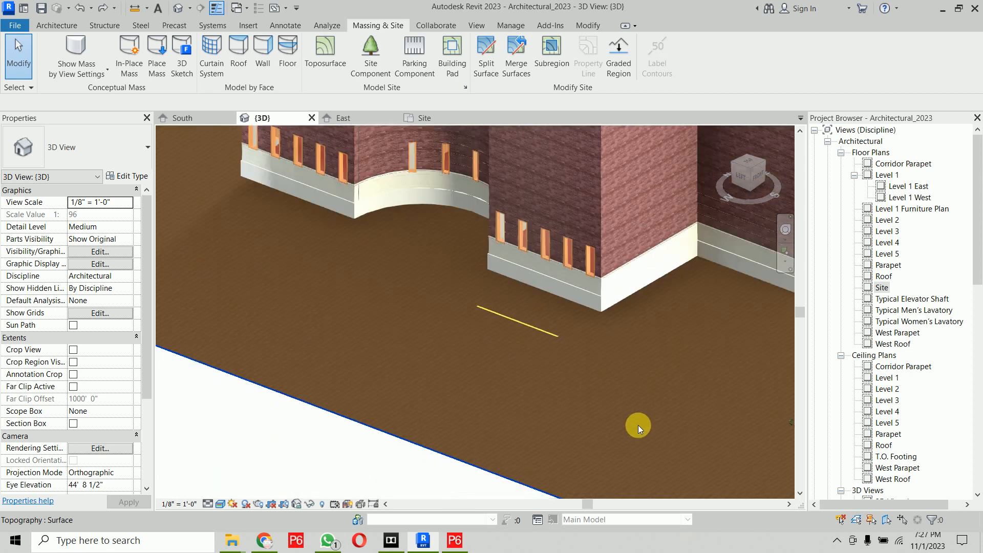
{"action": "middle_click_drag", "start_coordinate": [630, 424], "coordinate": [176, 327]}
{"action": "middle_click_drag", "start_coordinate": [299, 323], "coordinate": [142, 319]}
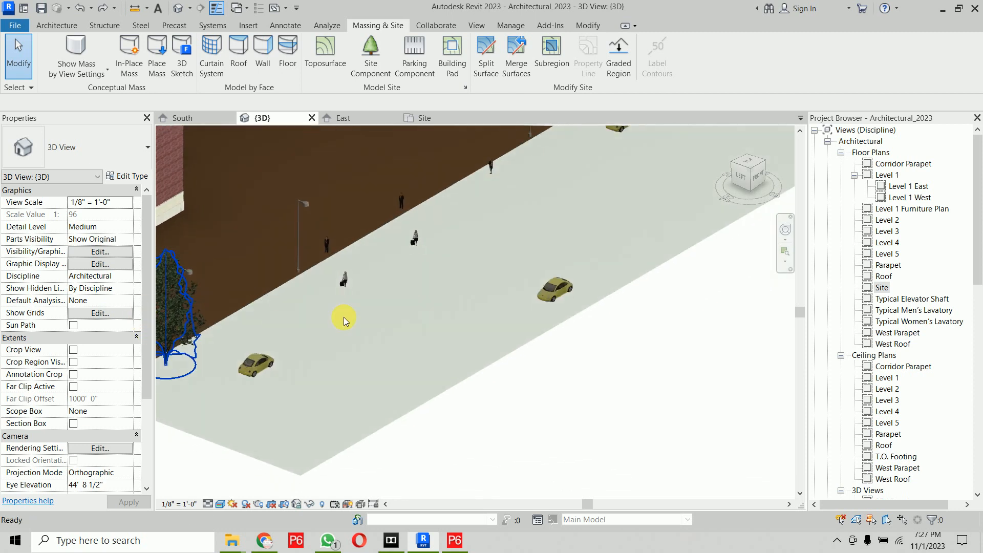
{"action": "left_click", "coordinate": [485, 56]}
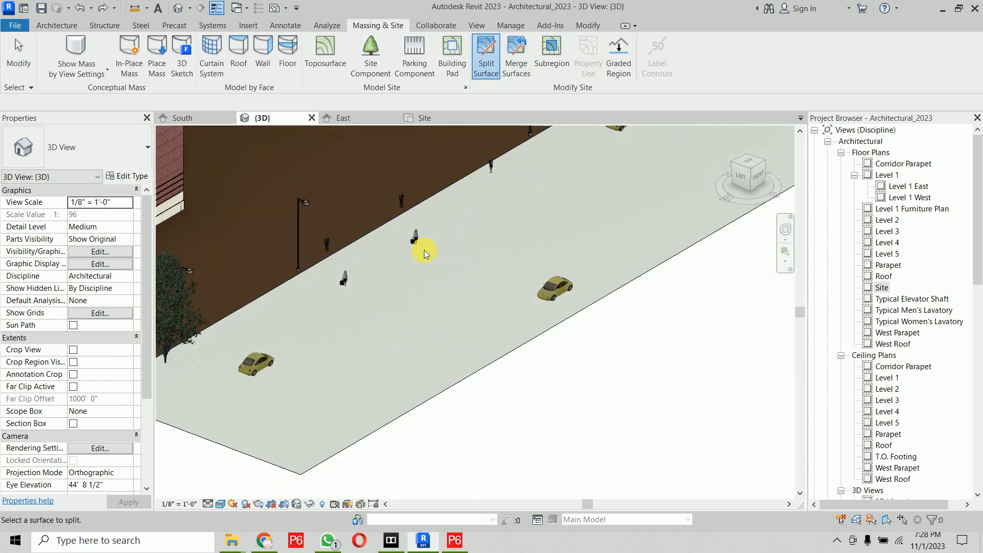
{"action": "scroll", "coordinate": [449, 241], "scroll_direction": "down", "scroll_amount": 4}
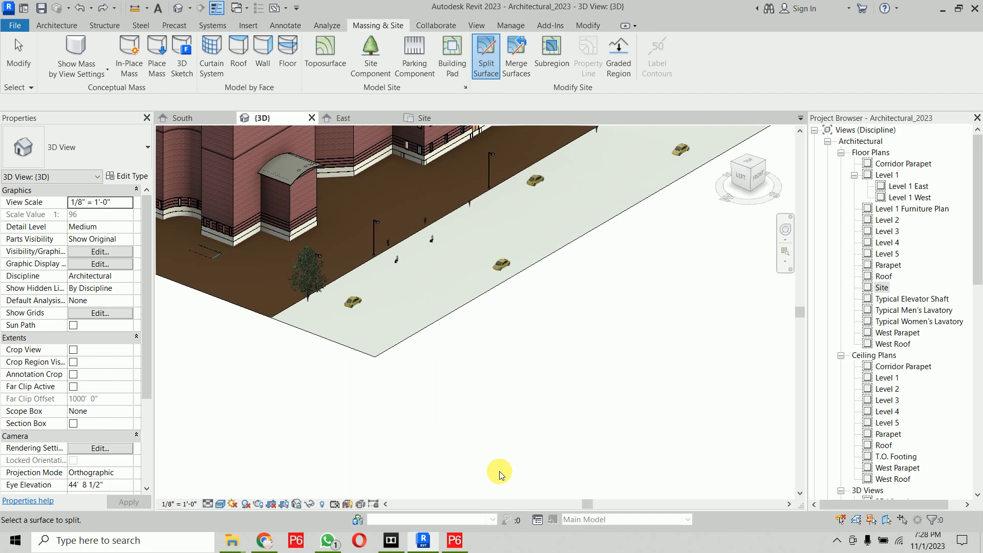
{"action": "key", "text": "Escape"}
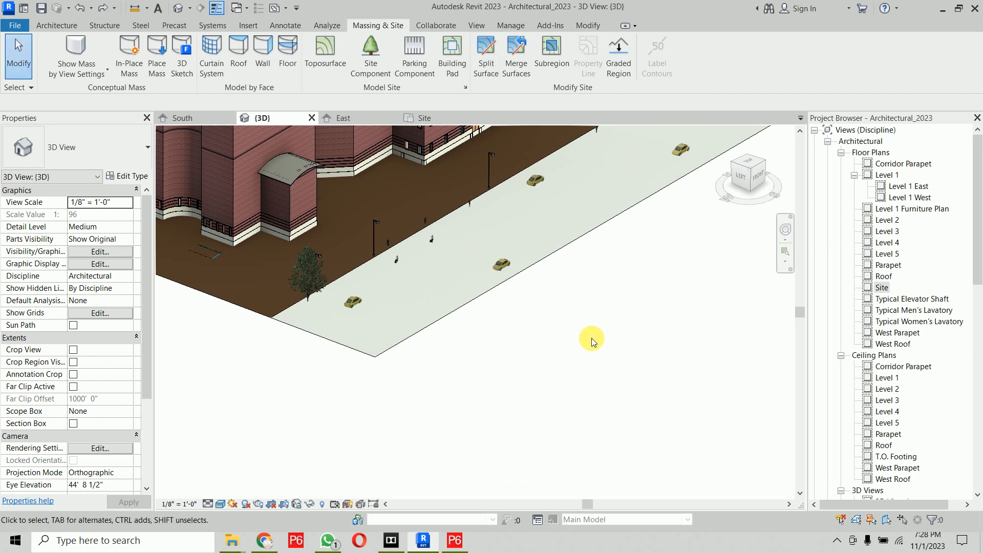
{"action": "scroll", "coordinate": [591, 338], "scroll_direction": "down", "scroll_amount": 5}
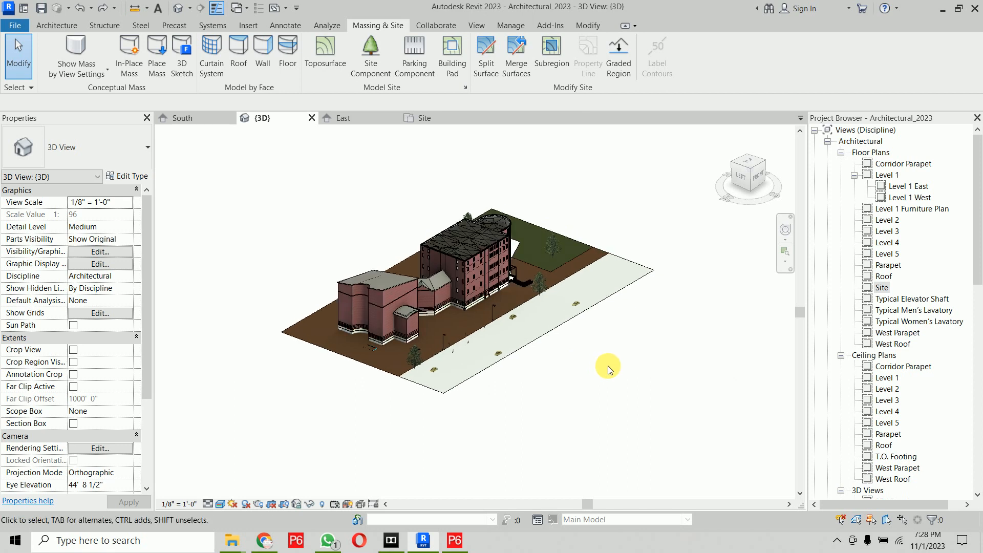